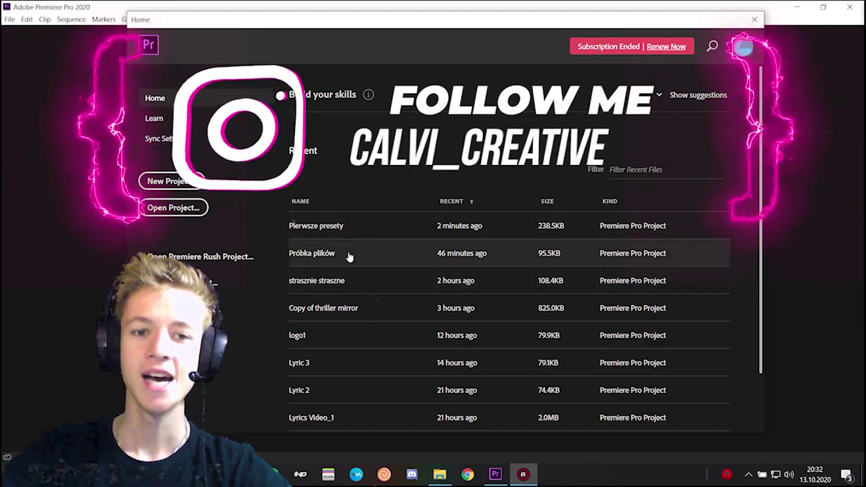
Open the Próbka plików project and create Sequence 01 from the DNxHD DNX HQ 1080p 60 preset
{"action": "left_click", "coordinate": [348, 256]}
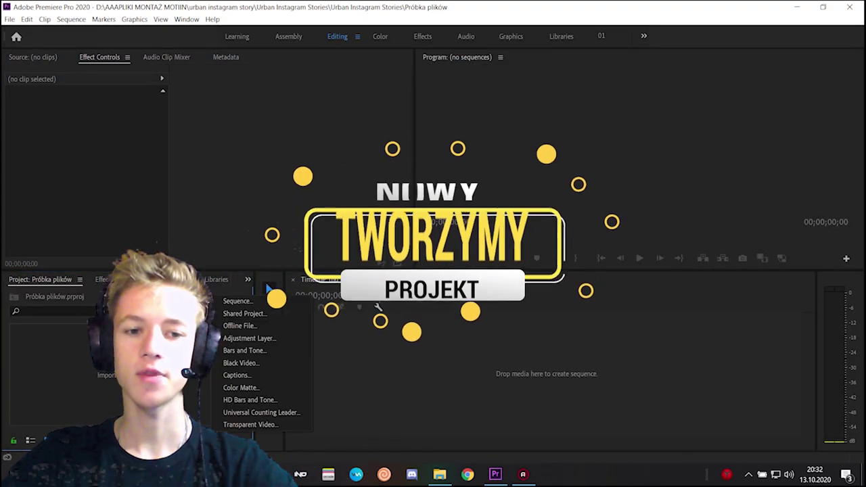
{"action": "key", "text": "ctrl+n"}
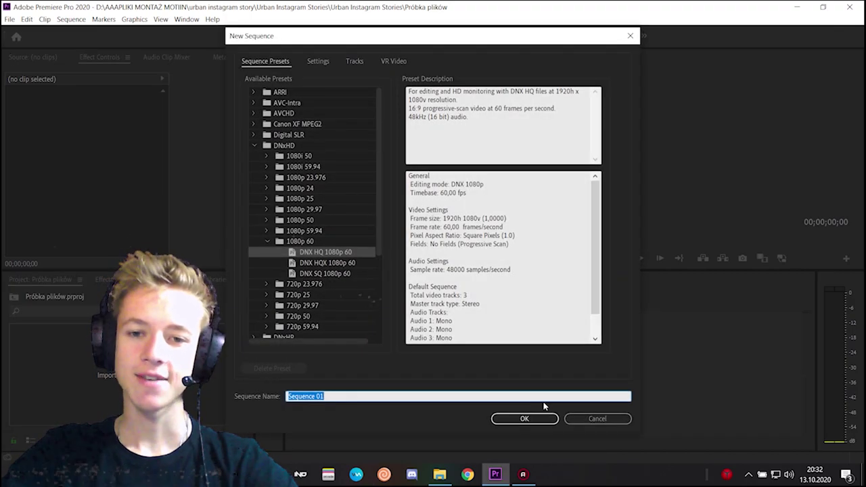
{"action": "left_click", "coordinate": [308, 145]}
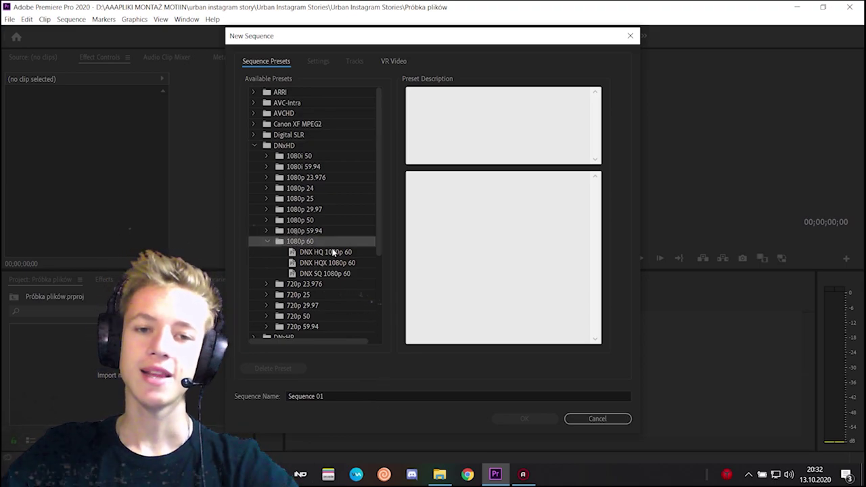
{"action": "double_click", "coordinate": [325, 252]}
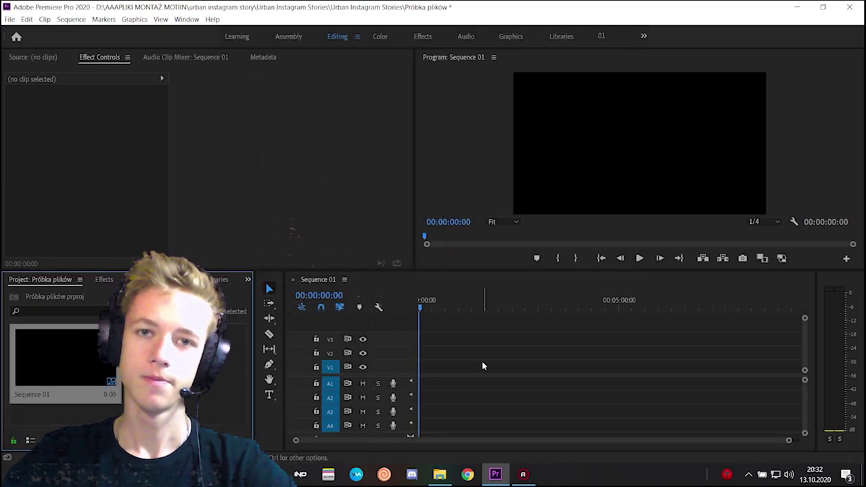
Import the music and video files into the Project panel
{"action": "left_click", "coordinate": [244, 360]}
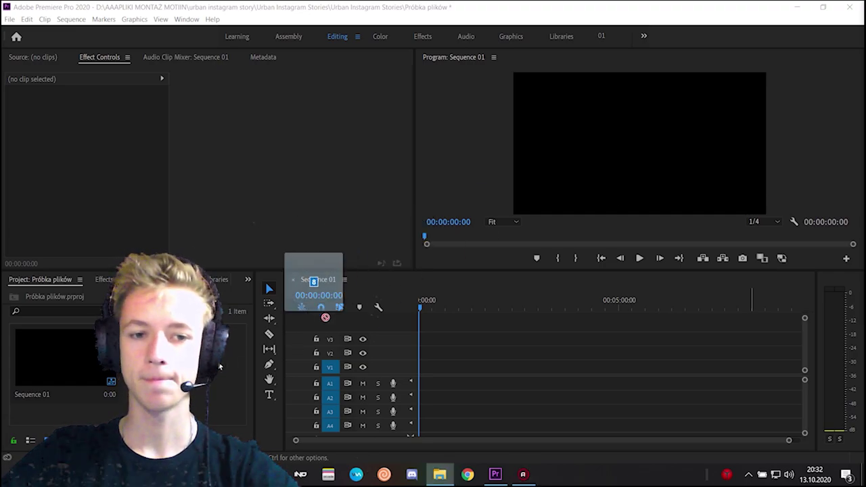
{"action": "left_click_drag", "start_coordinate": [315, 291], "coordinate": [228, 379]}
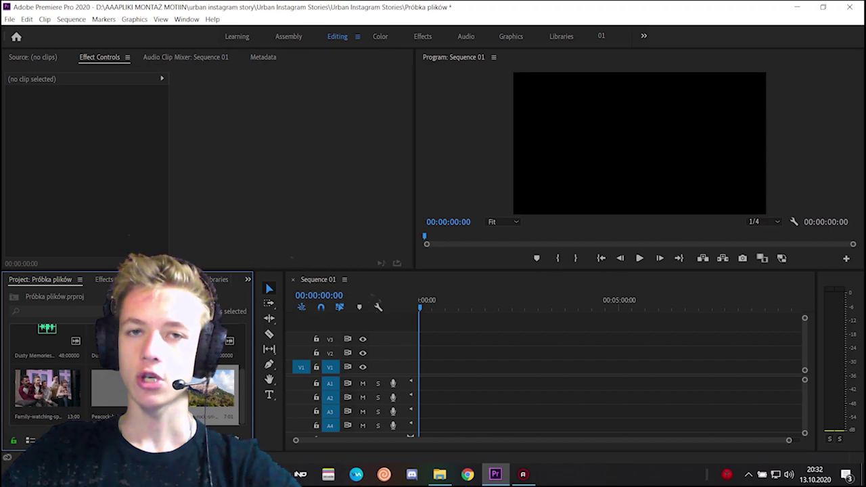
{"action": "scroll", "coordinate": [125, 372], "scroll_direction": "up", "scroll_amount": 2}
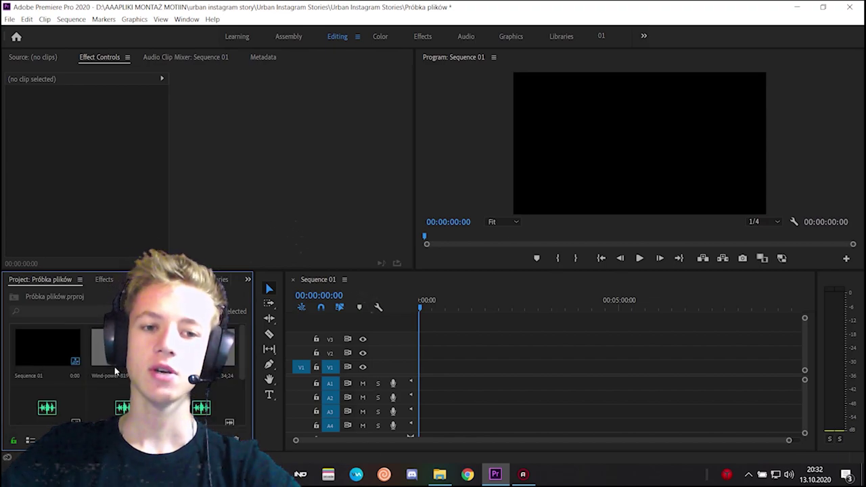
Preview the Dusty Memories Main and Short audio files in the Source monitor
{"action": "left_click", "coordinate": [428, 364]}
{"action": "scroll", "coordinate": [125, 372], "scroll_direction": "down", "scroll_amount": 2}
{"action": "left_click", "coordinate": [65, 324]}
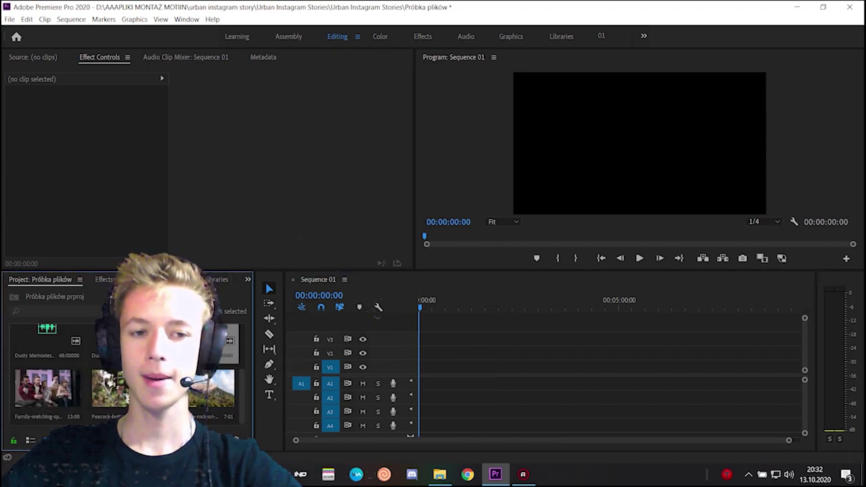
{"action": "double_click", "coordinate": [66, 324]}
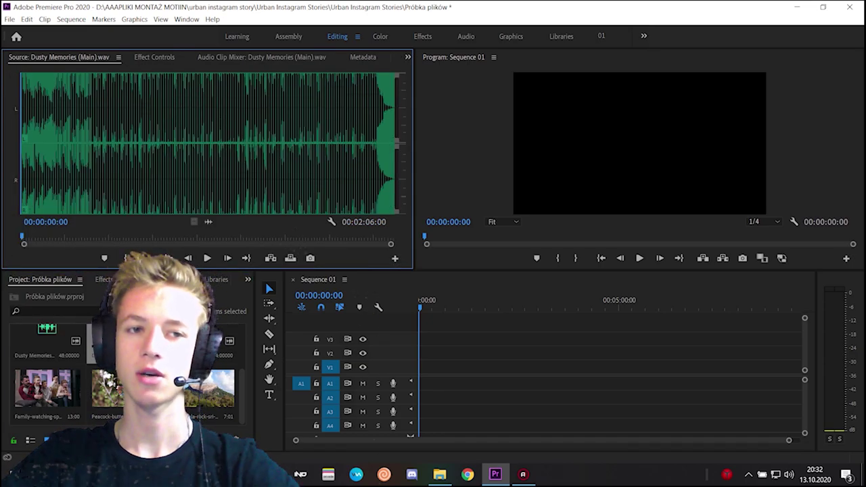
{"action": "double_click", "coordinate": [206, 335]}
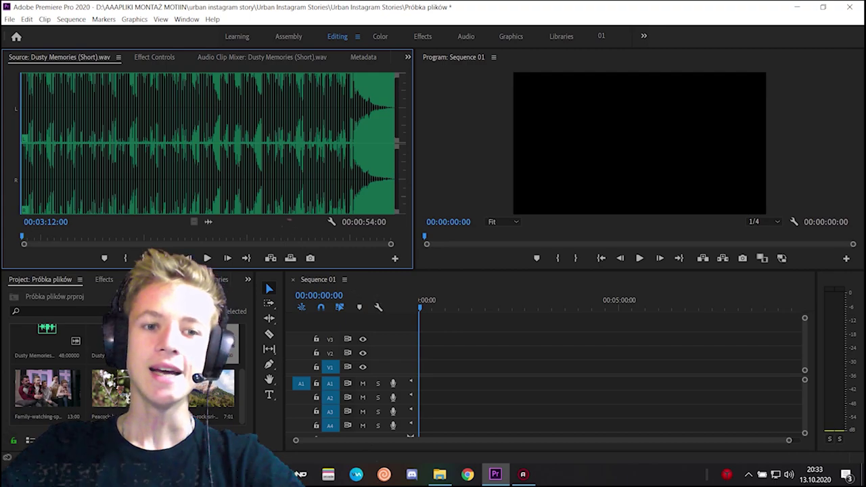
Place three trial audio clips on tracks A1–A3 and play from around 3:51
{"action": "left_click_drag", "start_coordinate": [206, 335], "coordinate": [475, 386]}
{"action": "left_click_drag", "start_coordinate": [46, 332], "coordinate": [423, 397]}
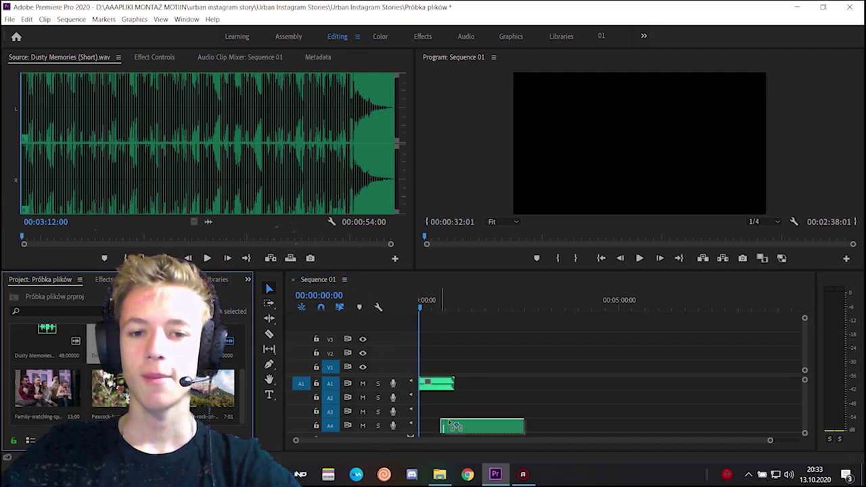
{"action": "left_click_drag", "start_coordinate": [44, 339], "coordinate": [436, 412]}
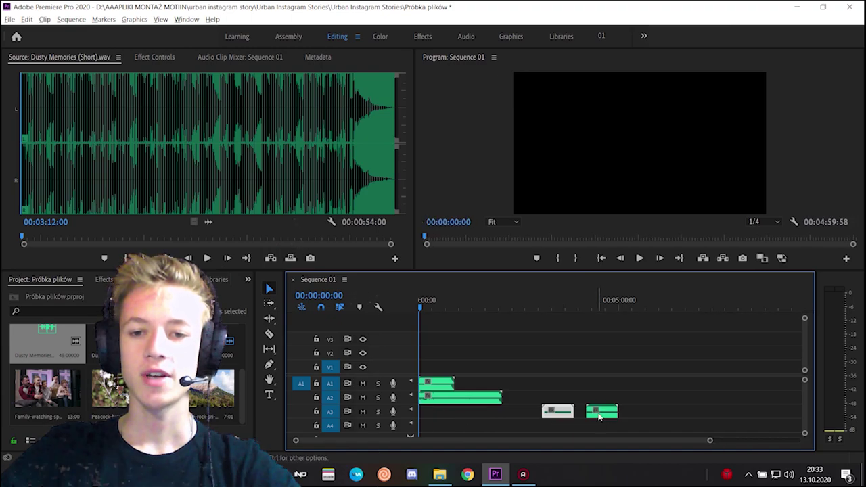
{"action": "left_click", "coordinate": [646, 306]}
{"action": "key", "text": "space"}
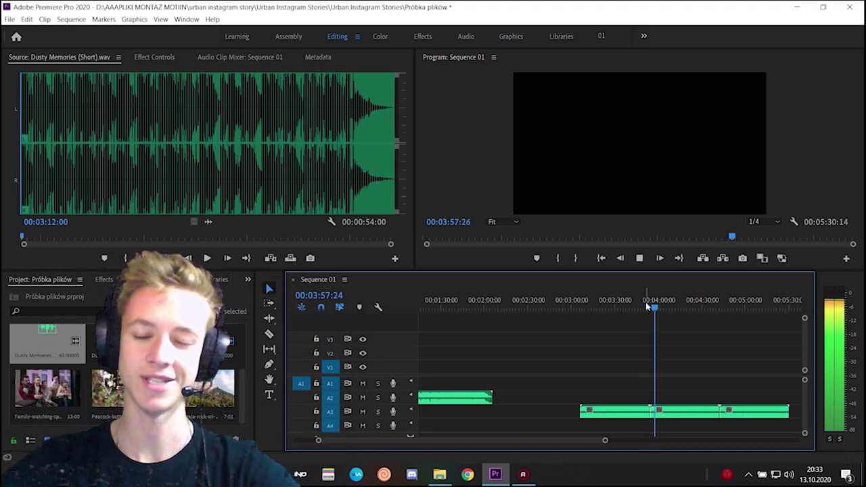
Zoom out, marquee-select all the audio clips in Sequence 01 and delete them
{"action": "key", "text": "minus"}
{"action": "left_click_drag", "start_coordinate": [545, 438], "coordinate": [426, 399]}
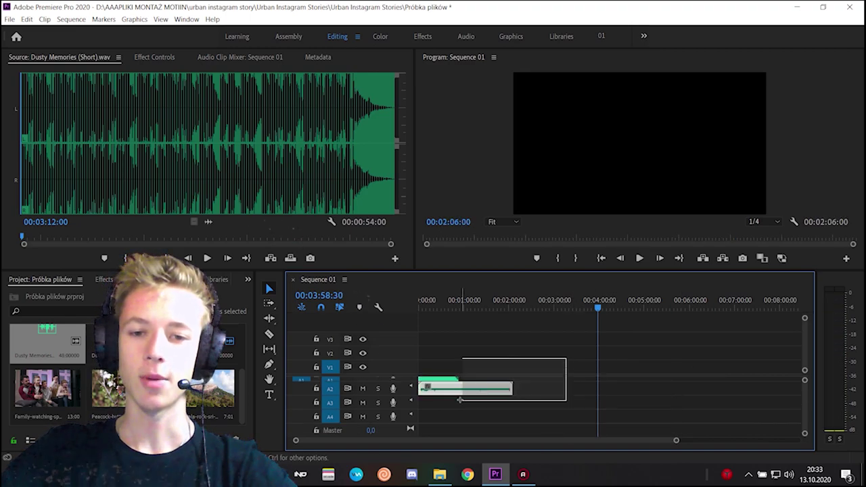
{"action": "key", "text": "Delete"}
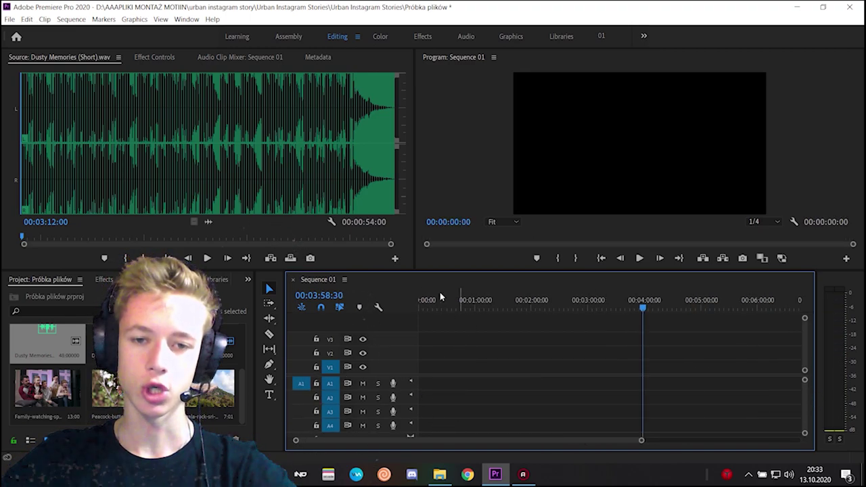
{"action": "scroll", "coordinate": [62, 392], "scroll_direction": "up", "scroll_amount": 2}
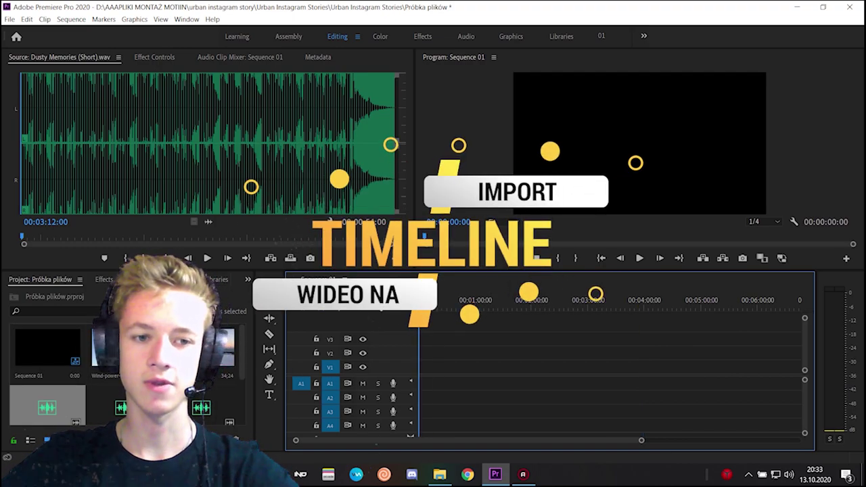
Add the Pidurangala mountain clip at the start, keeping sequence settings, and scale it to frame size
{"action": "scroll", "coordinate": [61, 379], "scroll_direction": "down", "scroll_amount": 2}
{"action": "left_click_drag", "start_coordinate": [354, 372], "coordinate": [421, 367]}
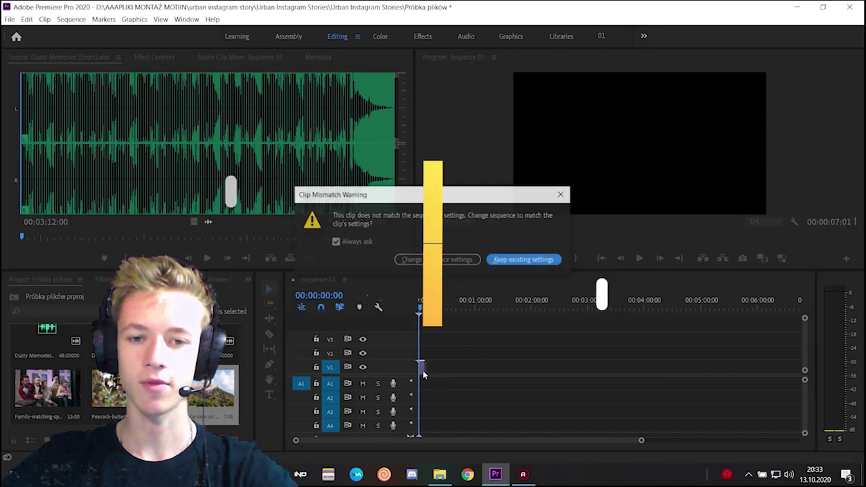
{"action": "left_click", "coordinate": [522, 259]}
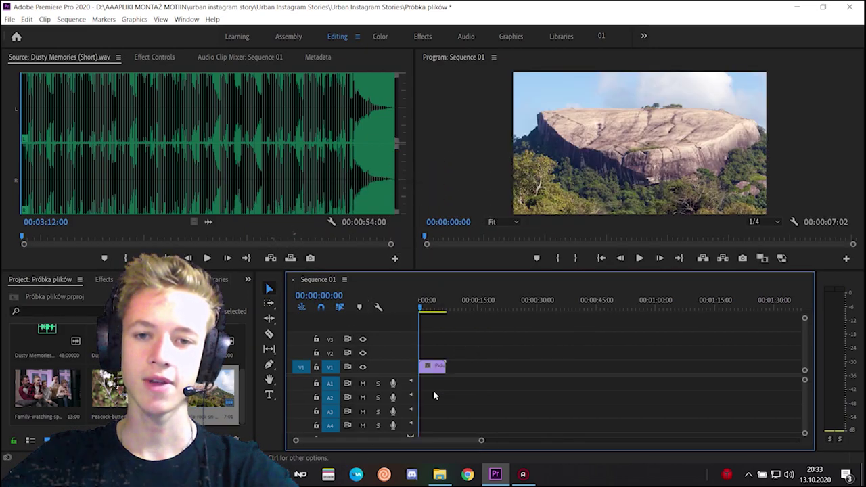
{"action": "right_click", "coordinate": [444, 368]}
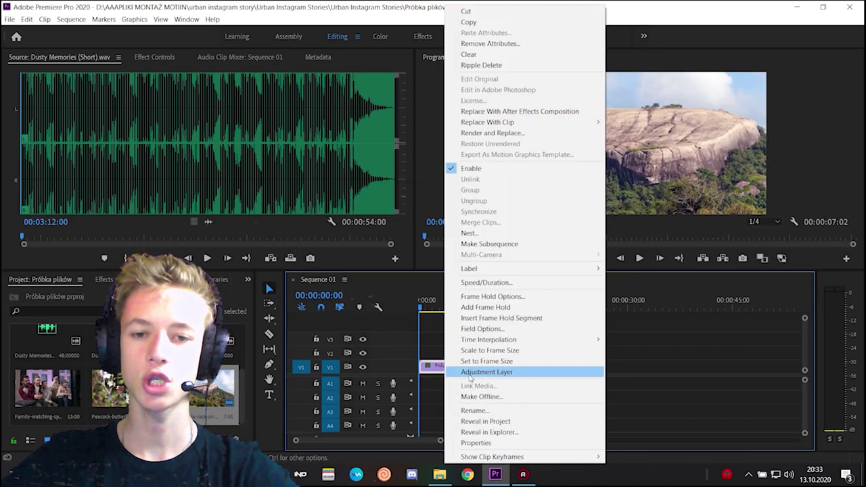
{"action": "left_click", "coordinate": [489, 351]}
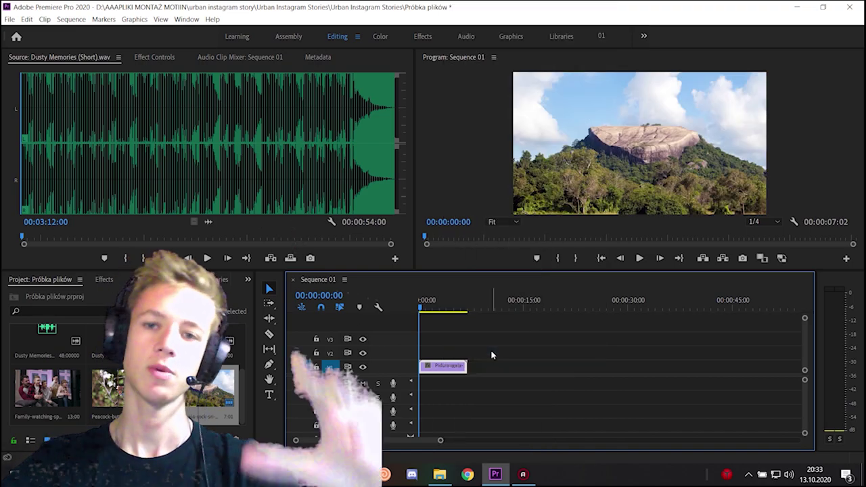
{"action": "left_click", "coordinate": [154, 58]}
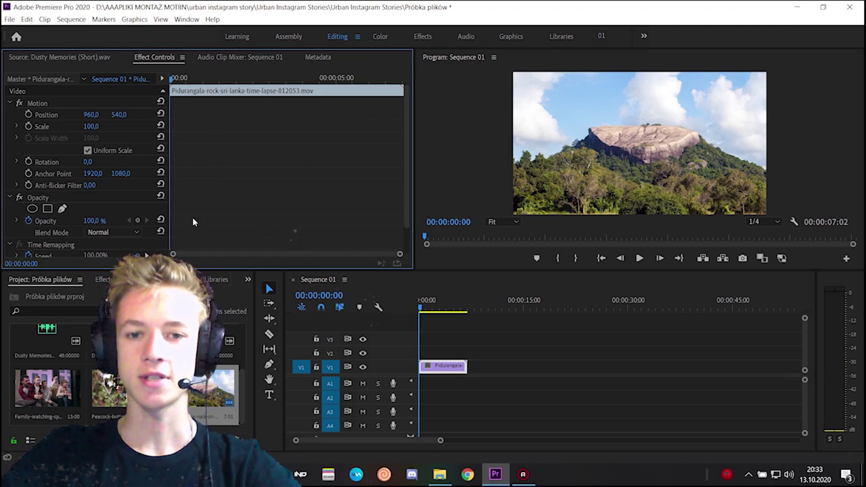
Add the Peacock butterfly clip after the mountain clip, then unlink and delete its audio
{"action": "left_click_drag", "start_coordinate": [108, 389], "coordinate": [472, 379]}
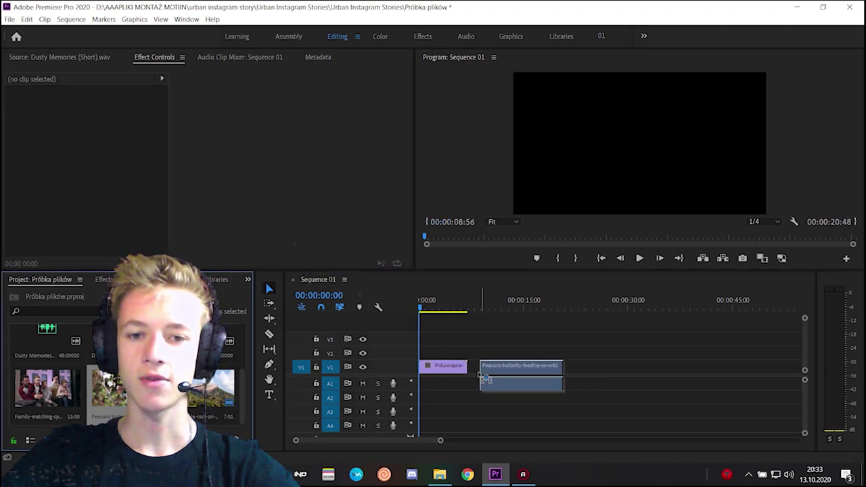
{"action": "left_click", "coordinate": [518, 366]}
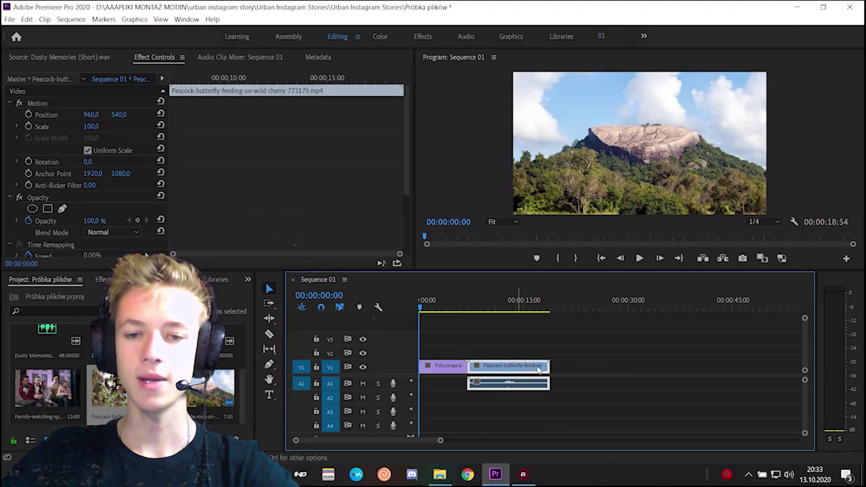
{"action": "right_click", "coordinate": [503, 374]}
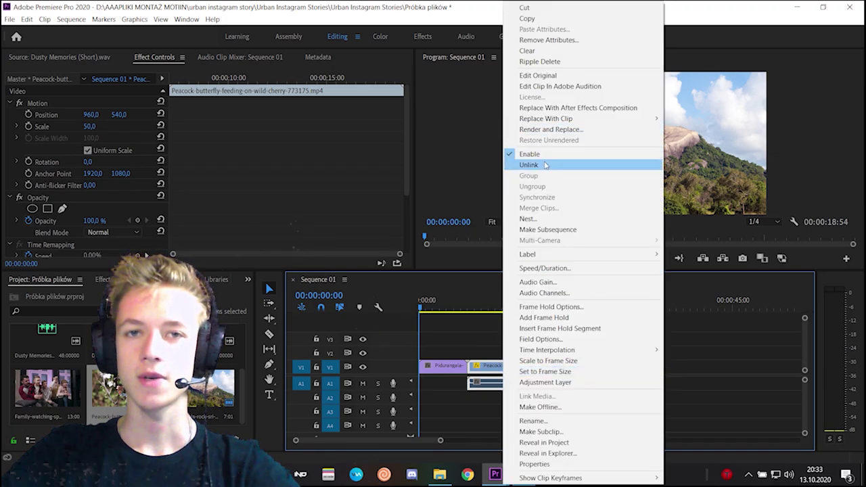
{"action": "left_click", "coordinate": [545, 165]}
{"action": "left_click", "coordinate": [500, 383]}
{"action": "key", "text": "Delete"}
{"action": "key", "text": "="}
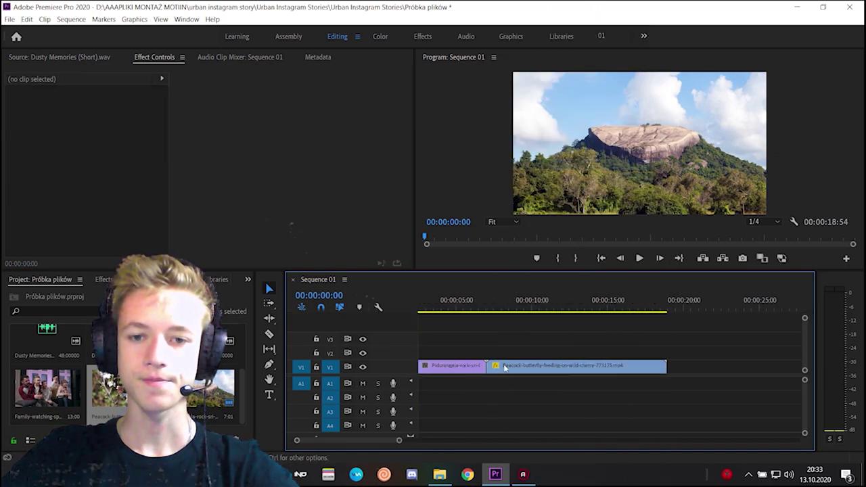
Fit the Peacock butterfly clip to the frame using Set to Frame Size and Scale to Frame Size
{"action": "left_click", "coordinate": [534, 366]}
{"action": "right_click", "coordinate": [537, 366]}
{"action": "left_click", "coordinate": [595, 360]}
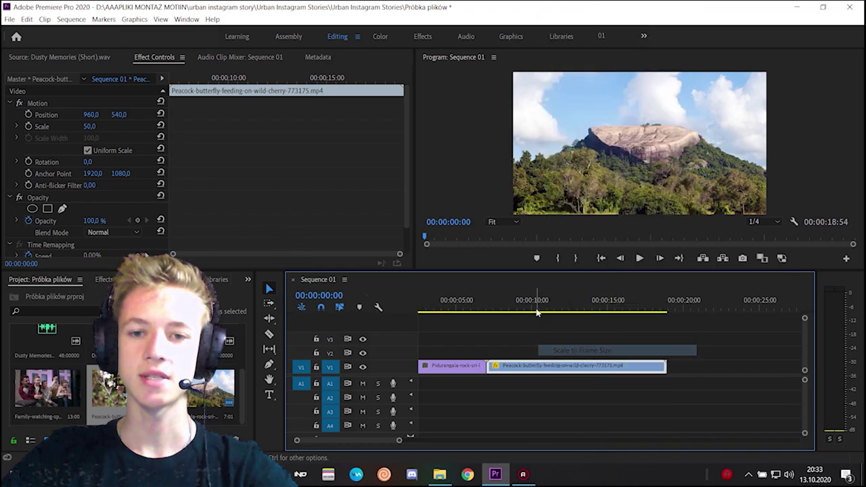
{"action": "left_click", "coordinate": [535, 304]}
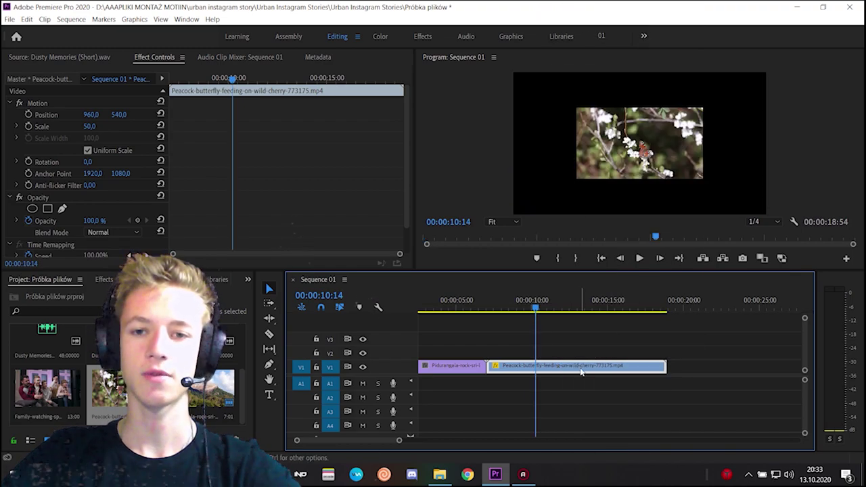
{"action": "right_click", "coordinate": [580, 370]}
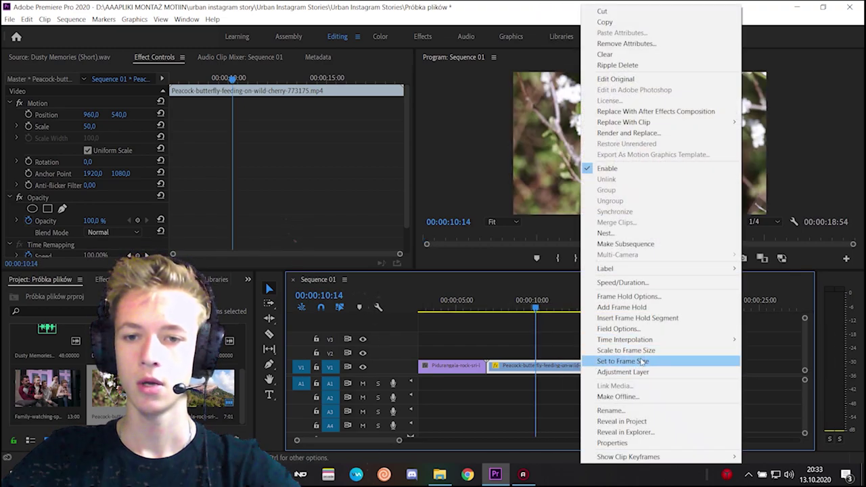
{"action": "left_click", "coordinate": [620, 361]}
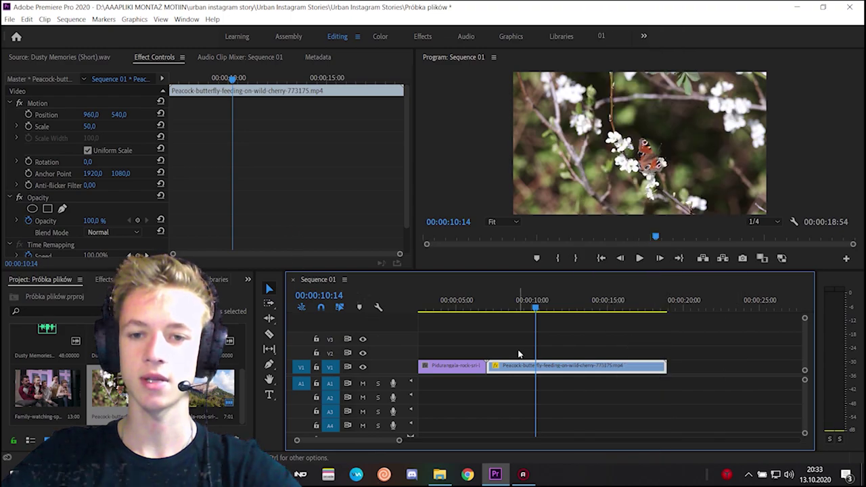
{"action": "right_click", "coordinate": [580, 370]}
{"action": "left_click", "coordinate": [622, 352]}
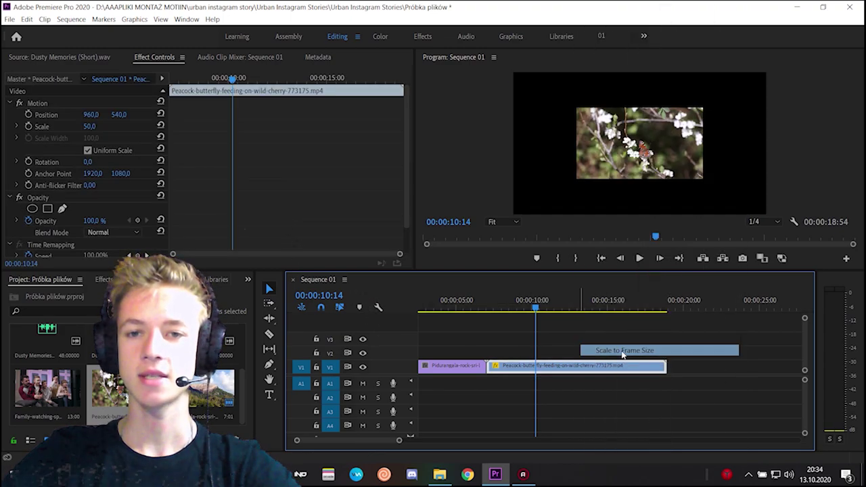
Deselect the clip, return to the sequence start and play it back
{"action": "key", "text": "minus"}
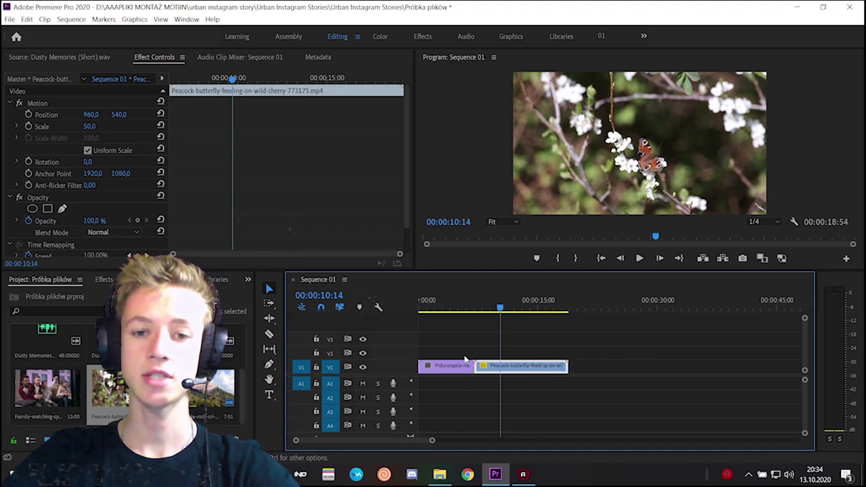
{"action": "left_click", "coordinate": [460, 304]}
{"action": "key", "text": "equal"}
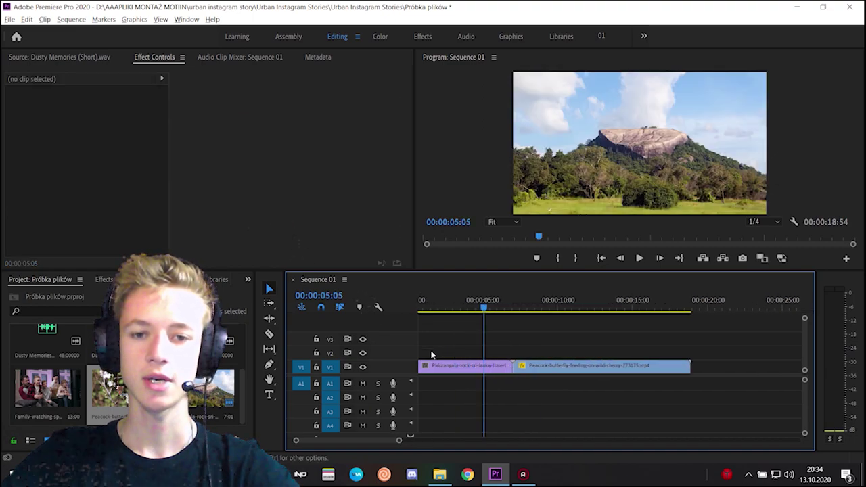
{"action": "key", "text": "Home"}
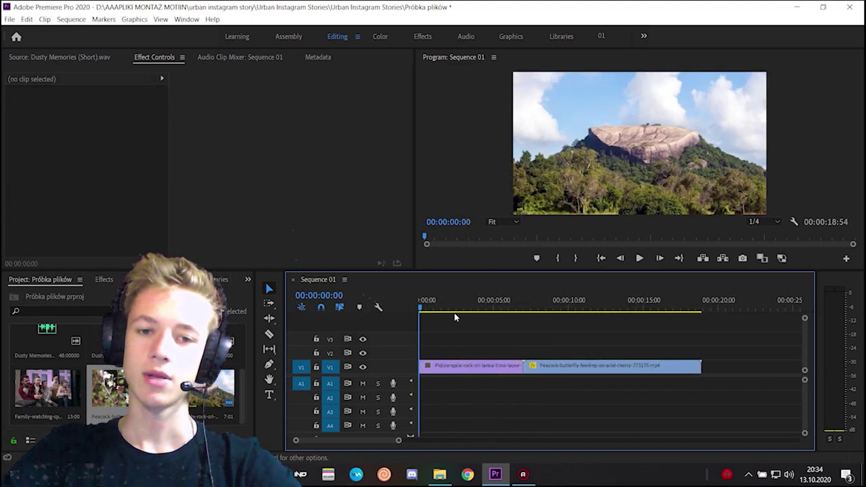
{"action": "key", "text": "space"}
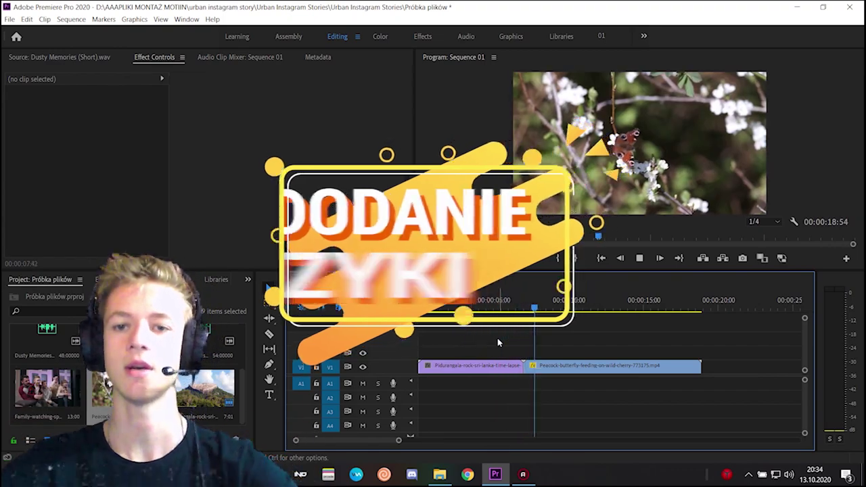
Drag Dusty Memories onto track A1 under both clips and play from the start
{"action": "key", "text": "space"}
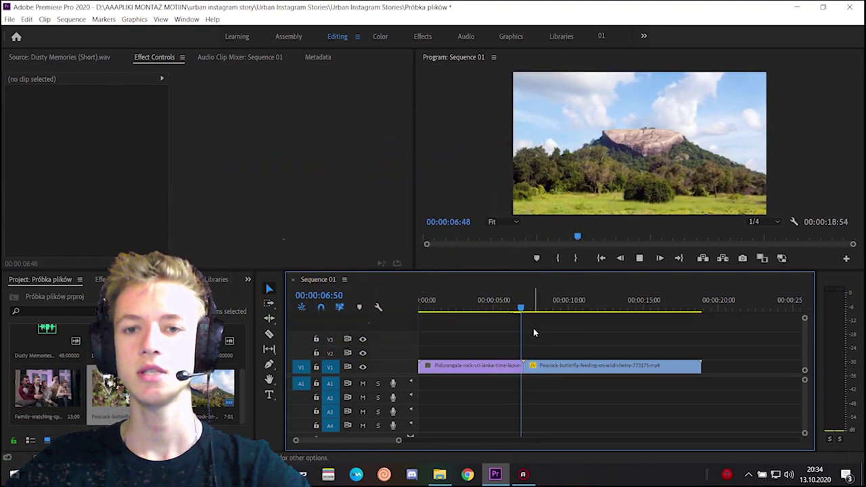
{"action": "key", "text": "space"}
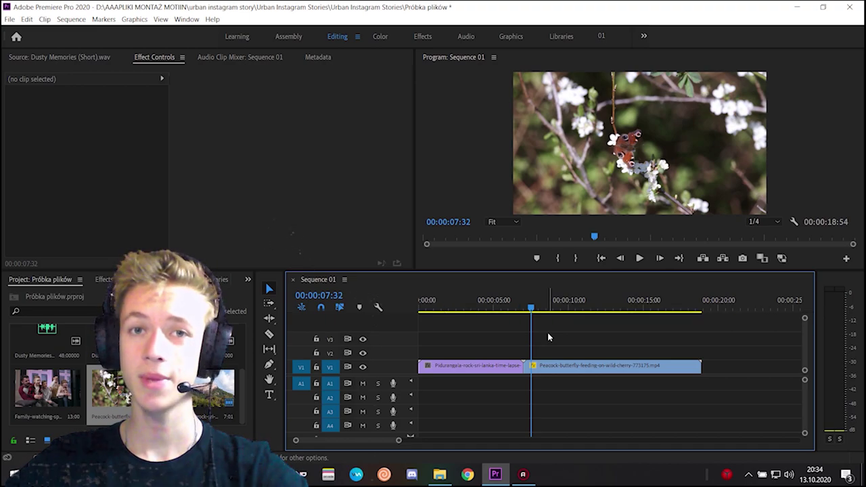
{"action": "left_click", "coordinate": [70, 335]}
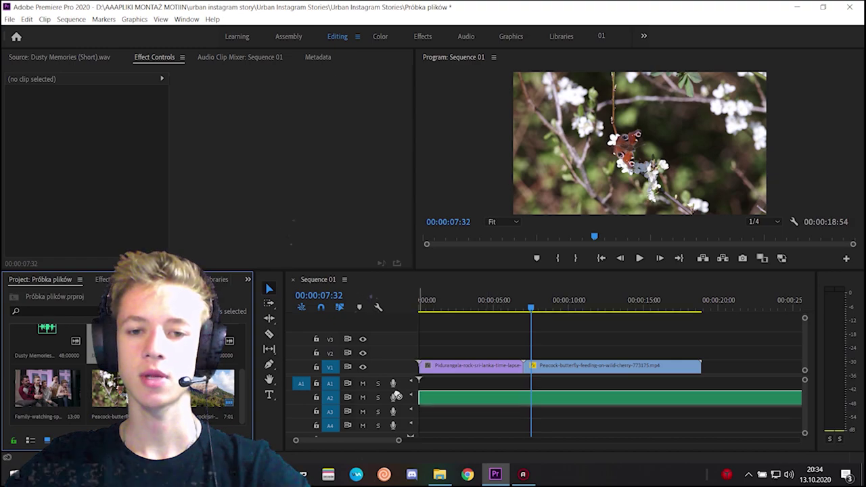
{"action": "left_click_drag", "start_coordinate": [47, 335], "coordinate": [474, 383]}
{"action": "left_click", "coordinate": [501, 317]}
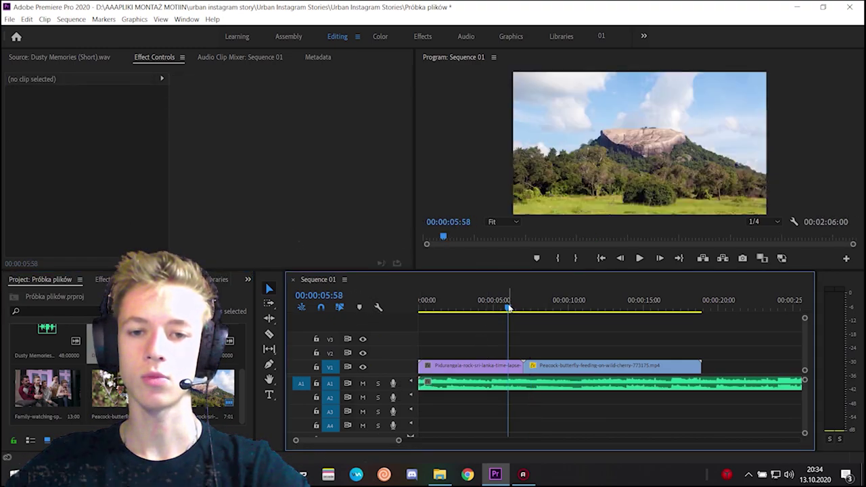
{"action": "key", "text": "Home"}
{"action": "key", "text": "space"}
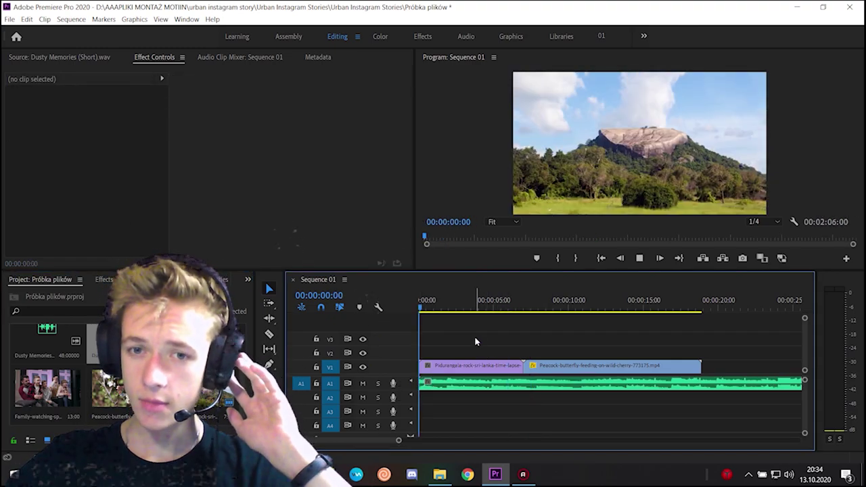
Expand Presets in the Effects panel, open Import Presets, then close the browser without importing
{"action": "left_click_drag", "start_coordinate": [104, 279], "coordinate": [27, 279]}
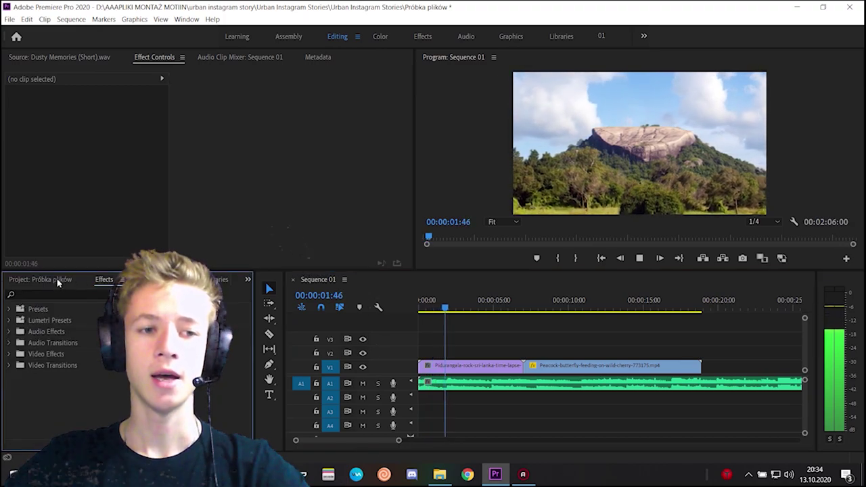
{"action": "key", "text": "space"}
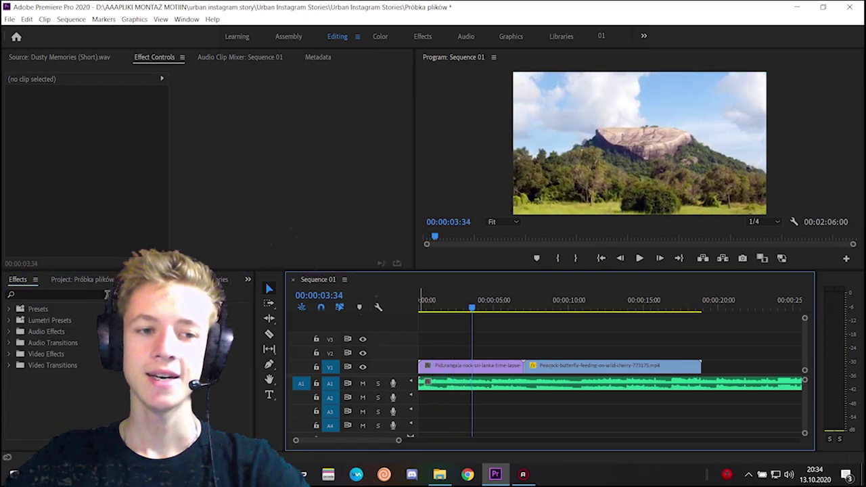
{"action": "left_click", "coordinate": [37, 308]}
{"action": "right_click", "coordinate": [37, 308]}
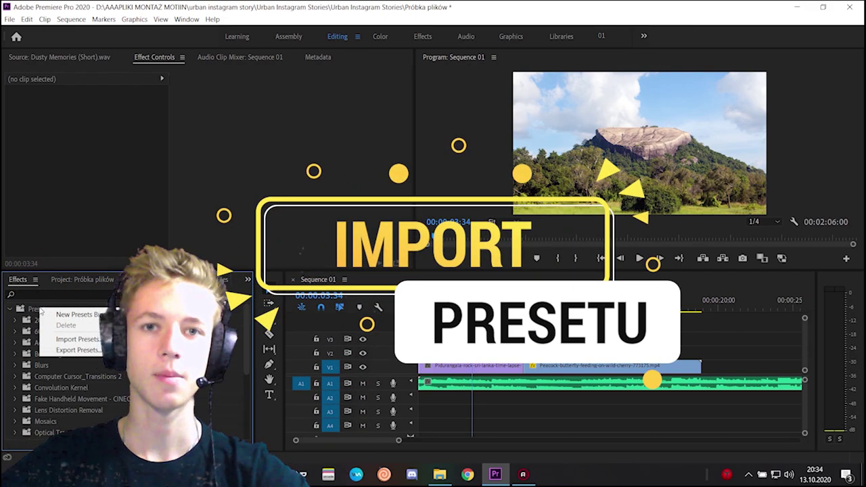
{"action": "left_click", "coordinate": [88, 339]}
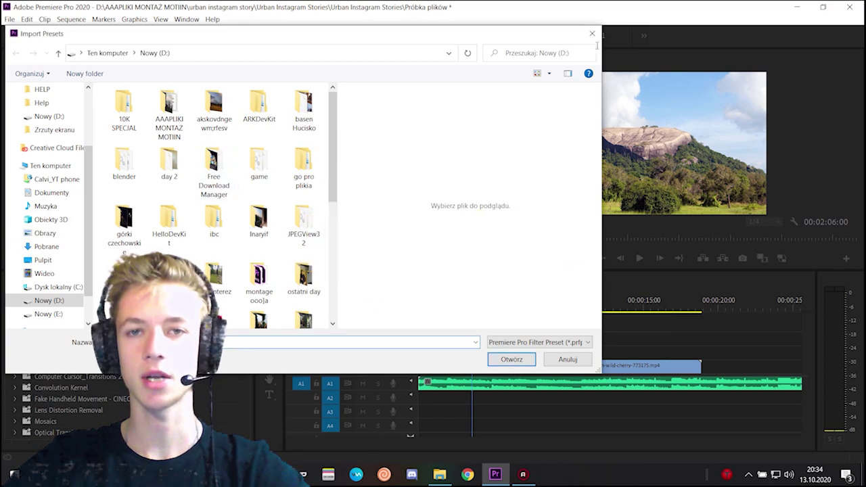
{"action": "left_click", "coordinate": [591, 35]}
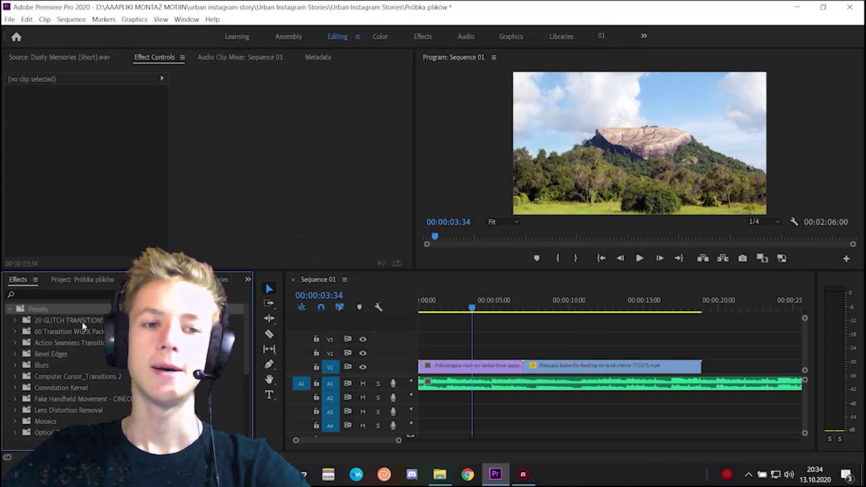
Expand Presets > Action Seamless Transitions by Lefthand > 01. Action Seamless
{"action": "left_click", "coordinate": [10, 310]}
{"action": "left_click", "coordinate": [10, 310]}
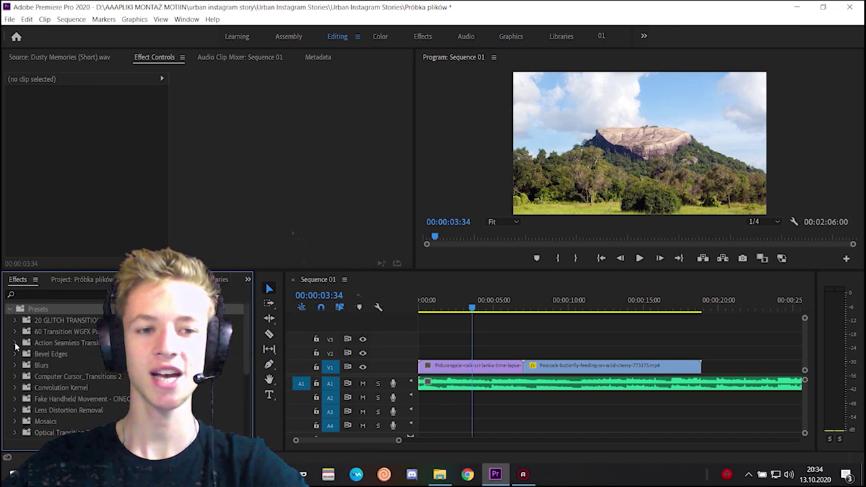
{"action": "left_click", "coordinate": [16, 343]}
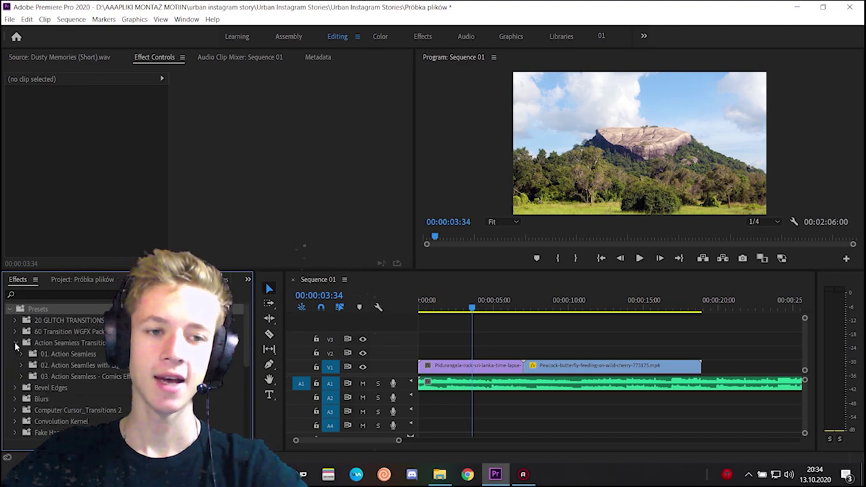
{"action": "left_click", "coordinate": [66, 355]}
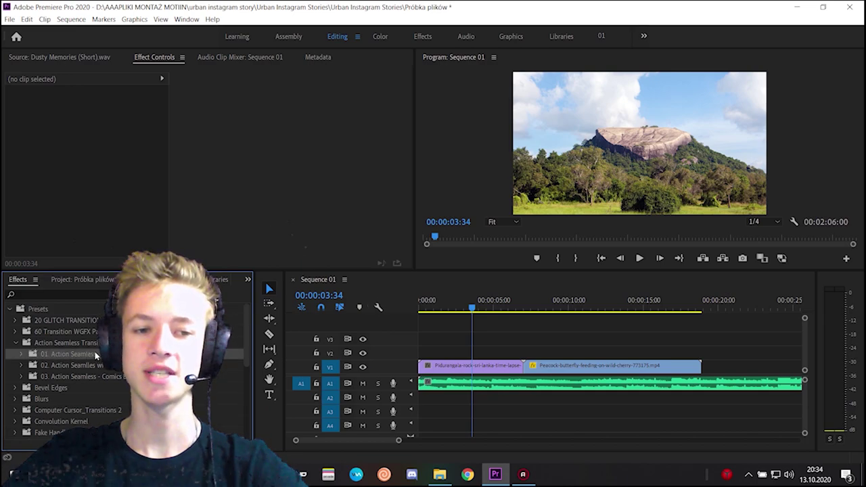
{"action": "left_click", "coordinate": [67, 365]}
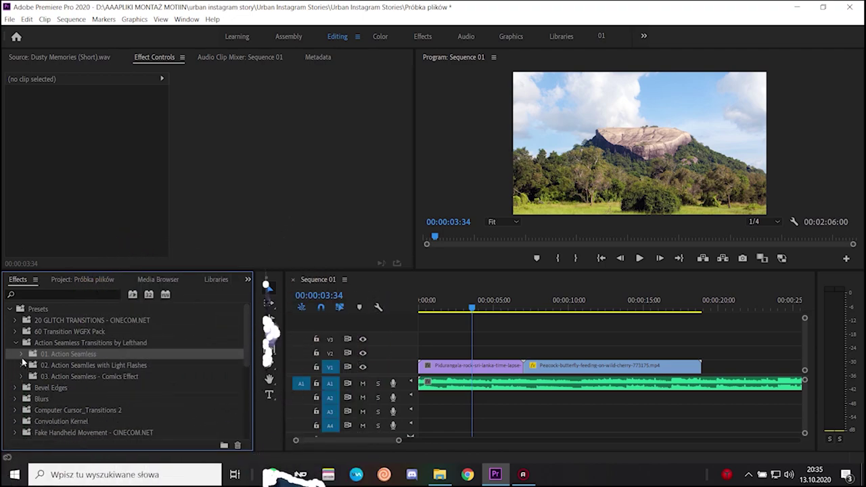
{"action": "left_click", "coordinate": [21, 353]}
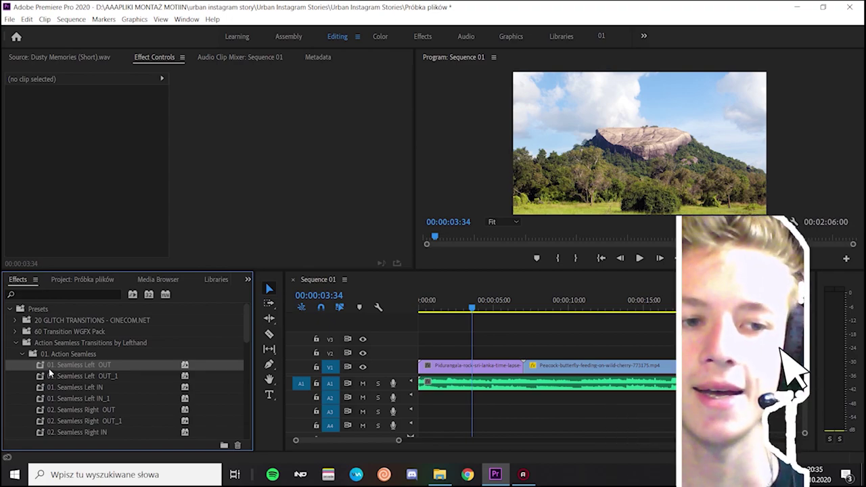
Point out the 01. Seamless Left OUT, Left IN, OUT_1 and IN_1 presets
{"action": "scroll", "coordinate": [59, 406], "scroll_direction": "down", "scroll_amount": 2}
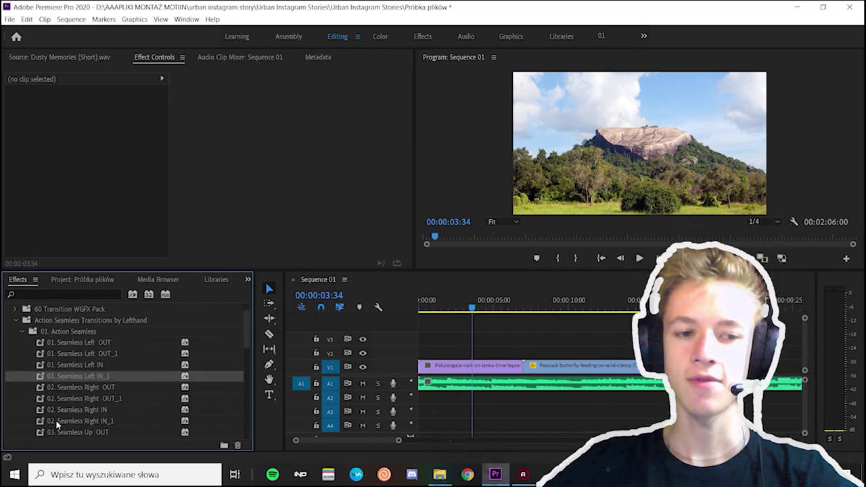
{"action": "scroll", "coordinate": [63, 389], "scroll_direction": "down", "scroll_amount": 3}
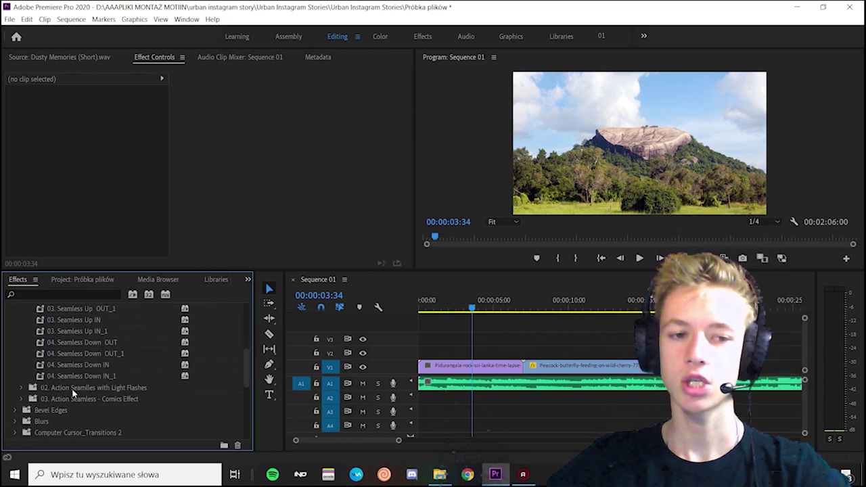
{"action": "scroll", "coordinate": [74, 394], "scroll_direction": "up", "scroll_amount": 3}
{"action": "scroll", "coordinate": [79, 400], "scroll_direction": "up", "scroll_amount": 1}
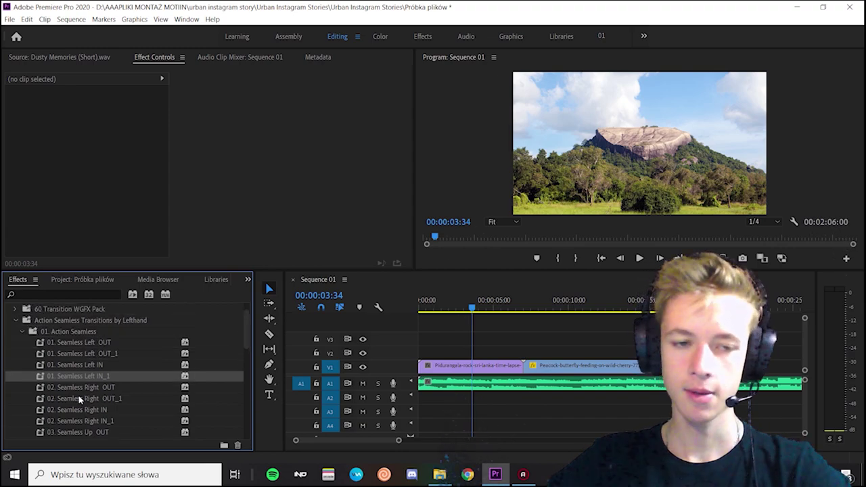
{"action": "left_click", "coordinate": [103, 344]}
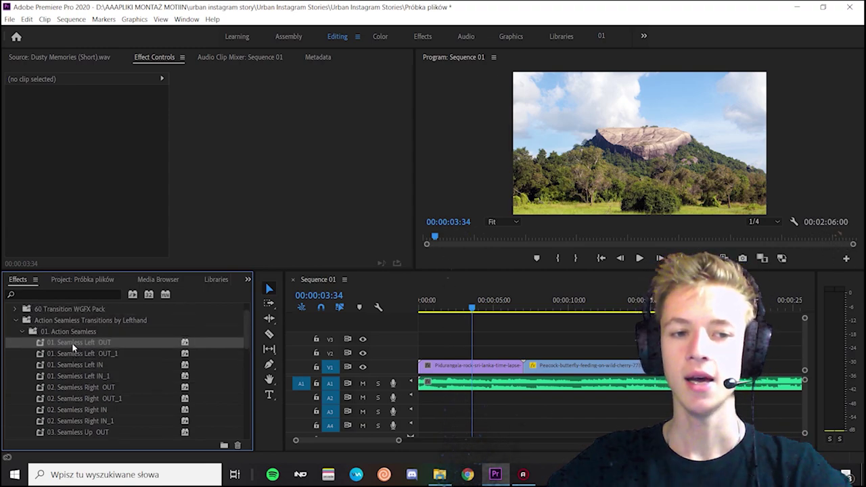
{"action": "left_click", "coordinate": [112, 364]}
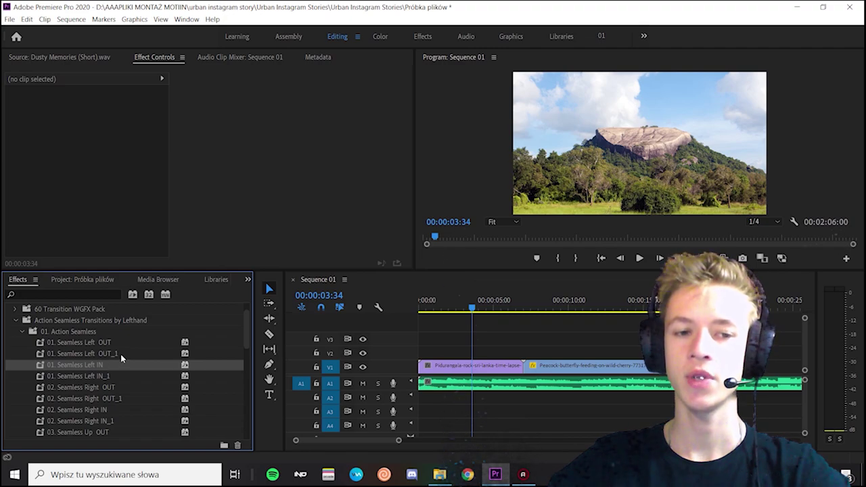
{"action": "left_click", "coordinate": [121, 353]}
{"action": "left_click", "coordinate": [119, 376]}
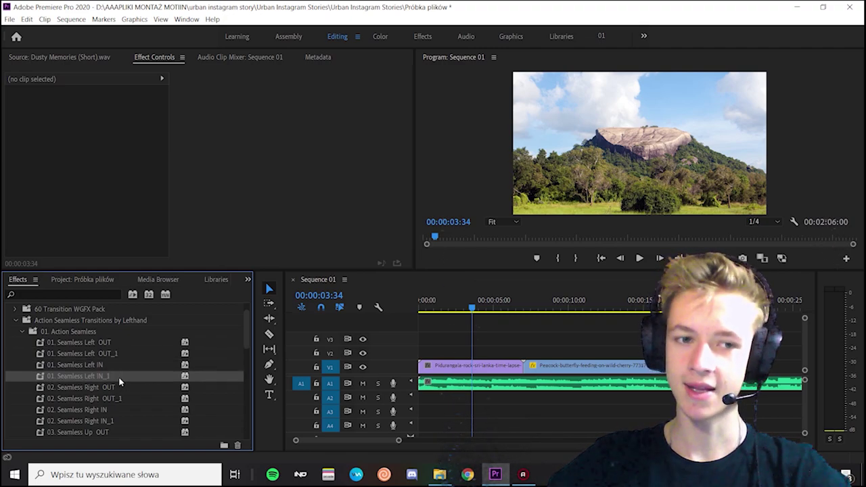
{"action": "left_click", "coordinate": [120, 353]}
{"action": "left_click", "coordinate": [115, 343]}
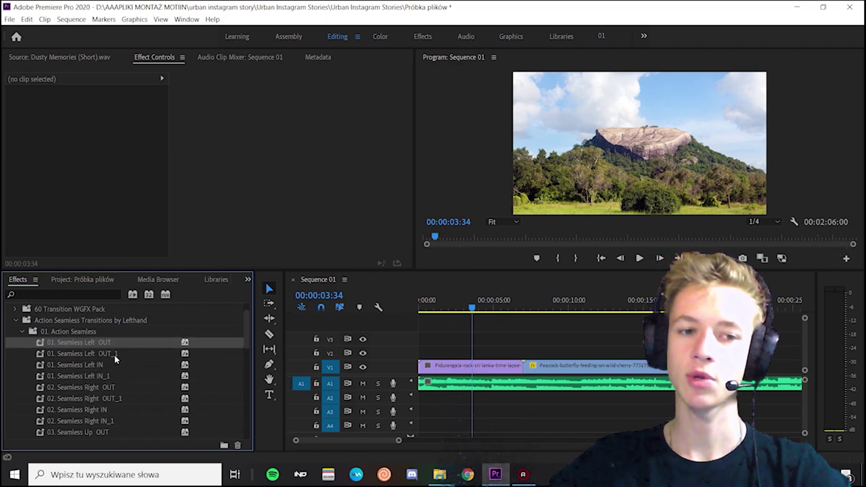
{"action": "left_click", "coordinate": [112, 365]}
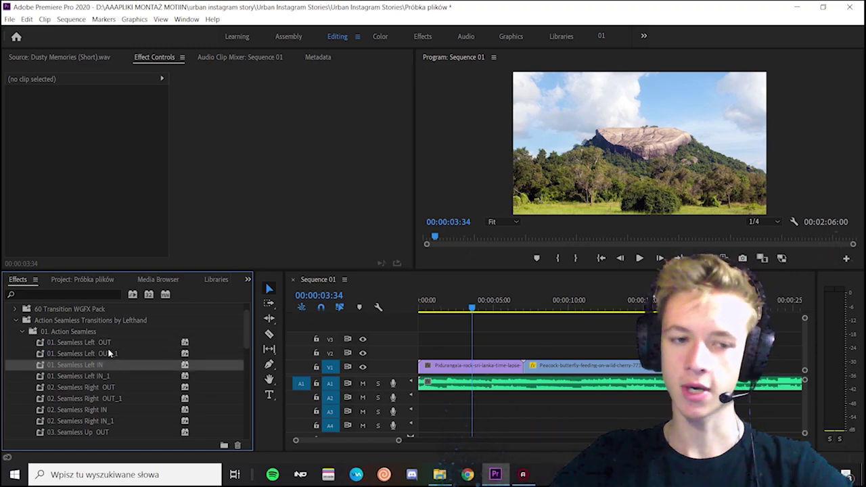
Apply Seamless Left OUT at the rock-butterfly cut, preview it, and split the rock clip
{"action": "left_click_drag", "start_coordinate": [96, 342], "coordinate": [526, 359]}
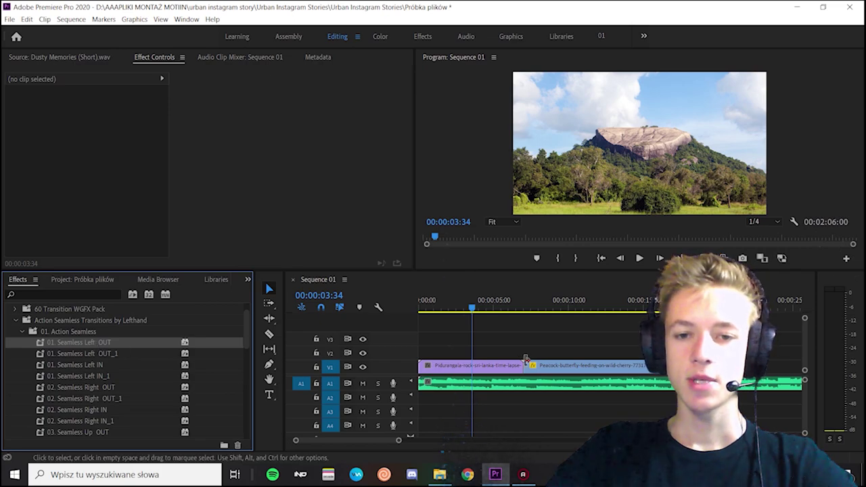
{"action": "key", "text": "space"}
{"action": "scroll", "coordinate": [508, 360], "scroll_direction": "up", "scroll_amount": 2}
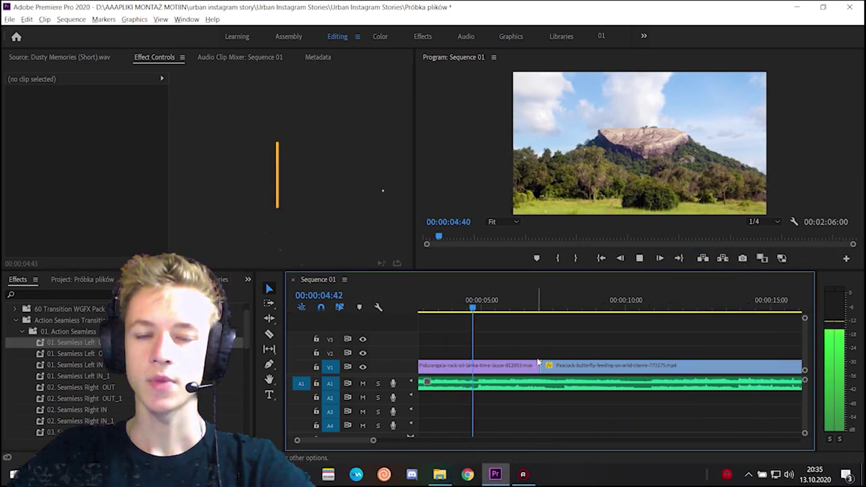
{"action": "key", "text": "space"}
{"action": "key", "text": "ctrl+k"}
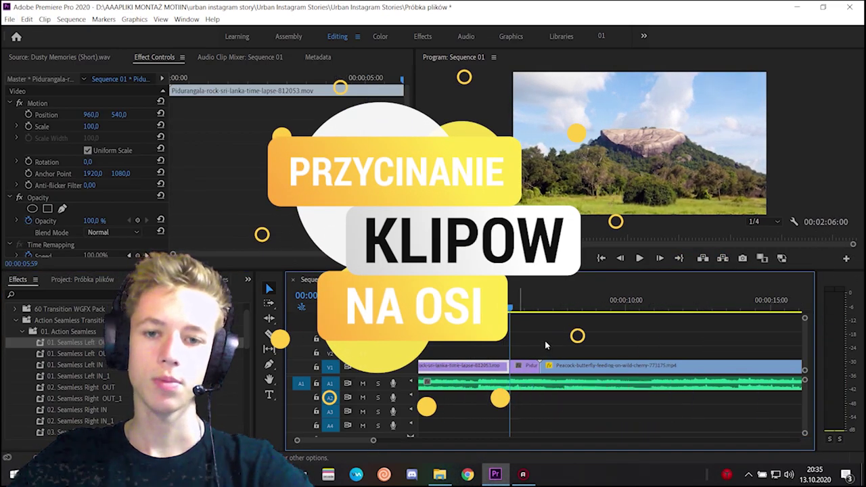
Split the Peacock butterfly clip at 00:00:08:08 with Ctrl+K
{"action": "left_click", "coordinate": [524, 365]}
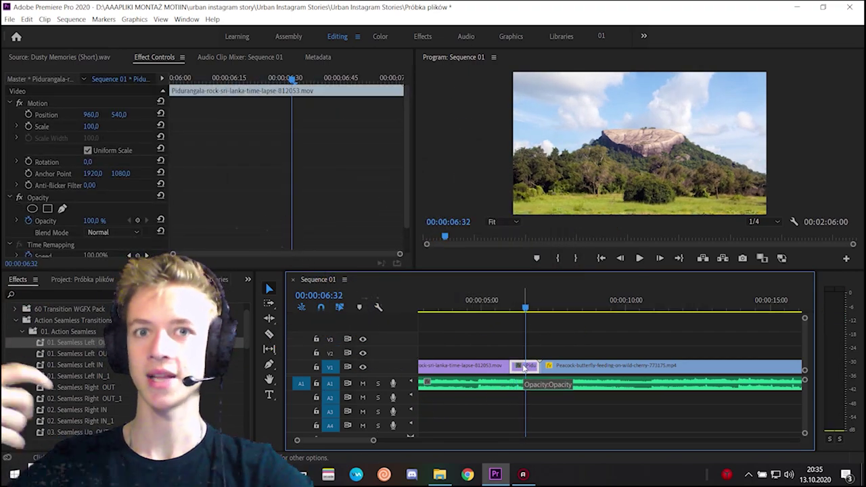
{"action": "left_click", "coordinate": [528, 348]}
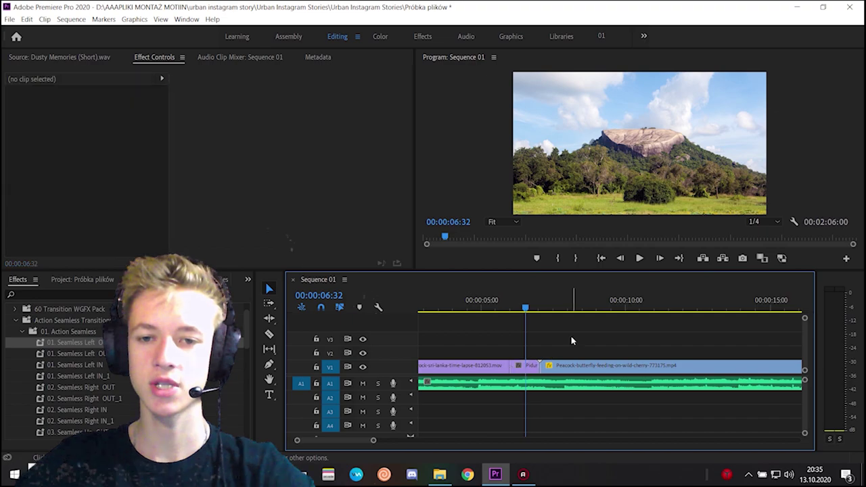
{"action": "left_click", "coordinate": [27, 19]}
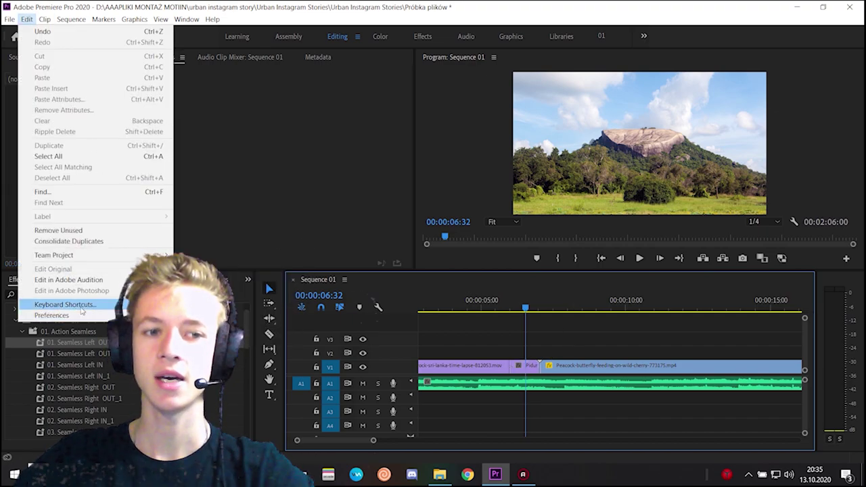
{"action": "left_click", "coordinate": [561, 318]}
{"action": "key", "text": "space"}
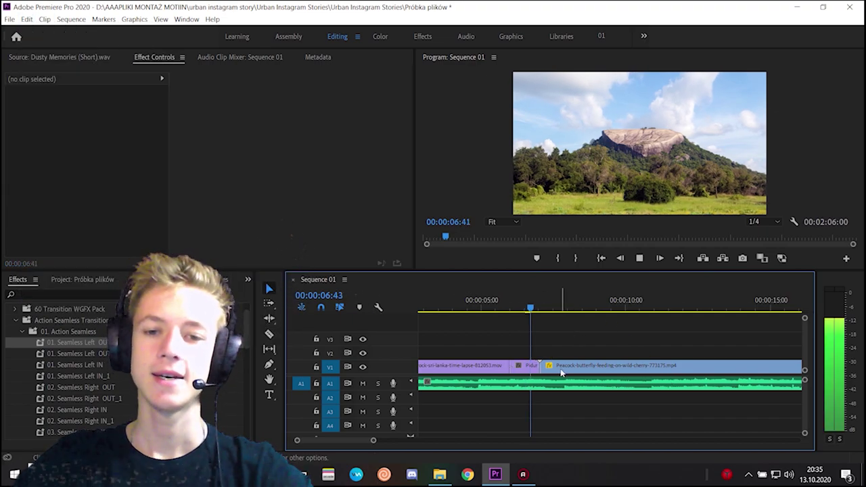
{"action": "left_click", "coordinate": [561, 371]}
{"action": "key", "text": "space"}
{"action": "key", "text": "ctrl+k"}
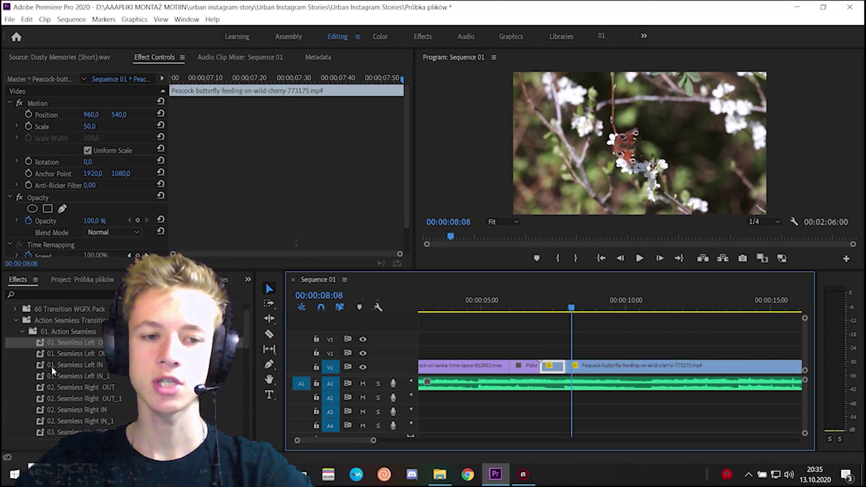
{"action": "left_click", "coordinate": [249, 342]}
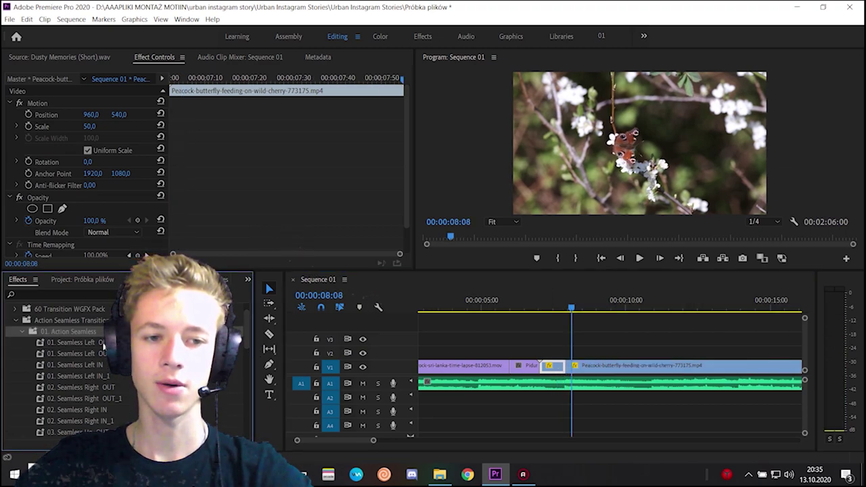
Apply Seamless Left IN to the Pidurangala clip, fit the Peacock clip to frame, and preview
{"action": "left_click_drag", "start_coordinate": [520, 370], "coordinate": [522, 368]}
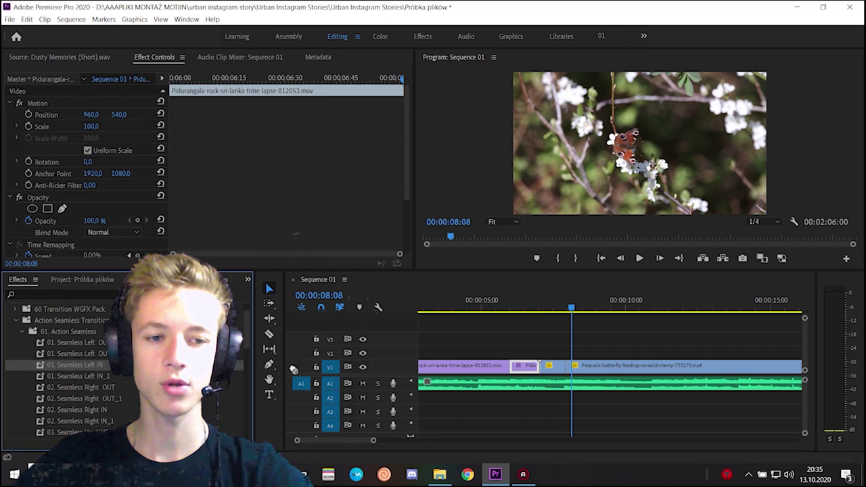
{"action": "left_click", "coordinate": [484, 301]}
{"action": "left_click", "coordinate": [497, 338]}
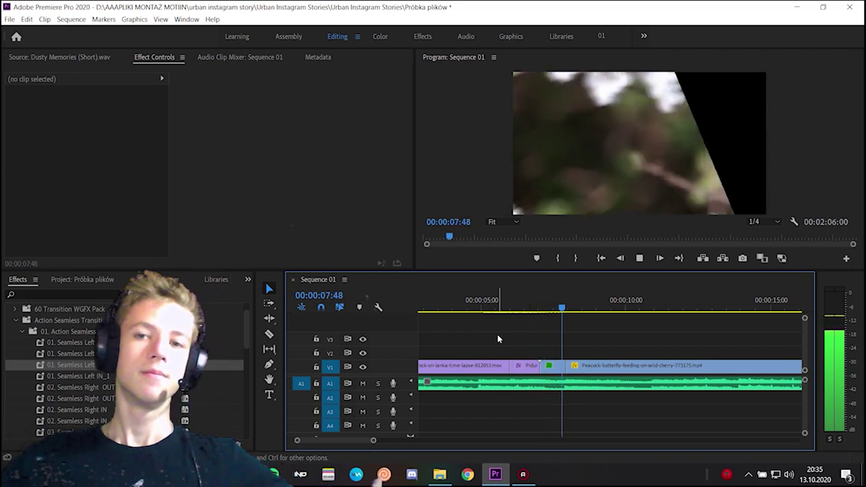
{"action": "left_click", "coordinate": [535, 302]}
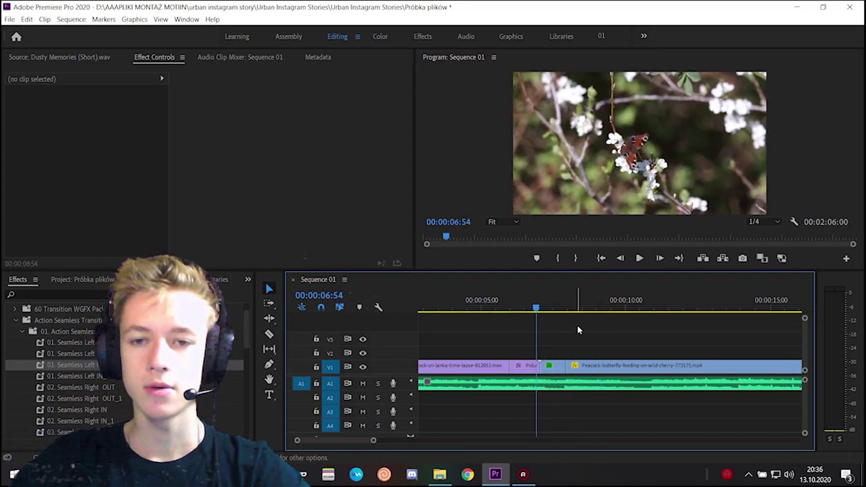
{"action": "key", "text": "space"}
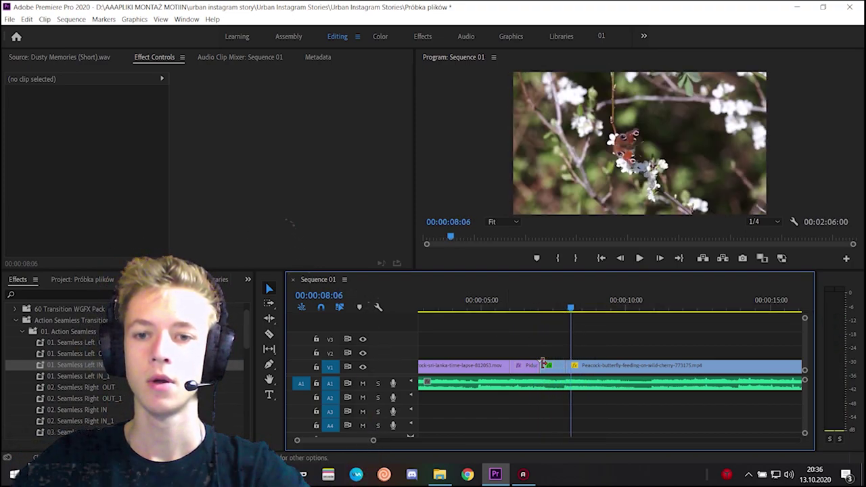
{"action": "right_click", "coordinate": [556, 367]}
{"action": "left_click", "coordinate": [598, 359]}
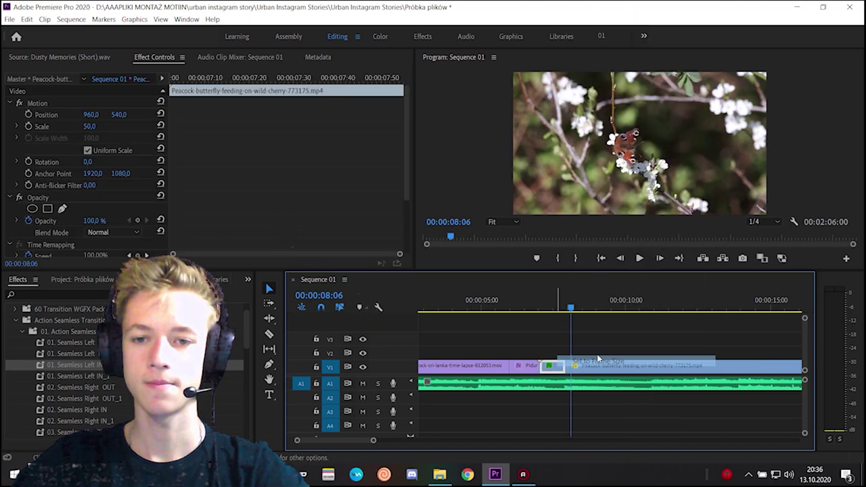
{"action": "key", "text": "space"}
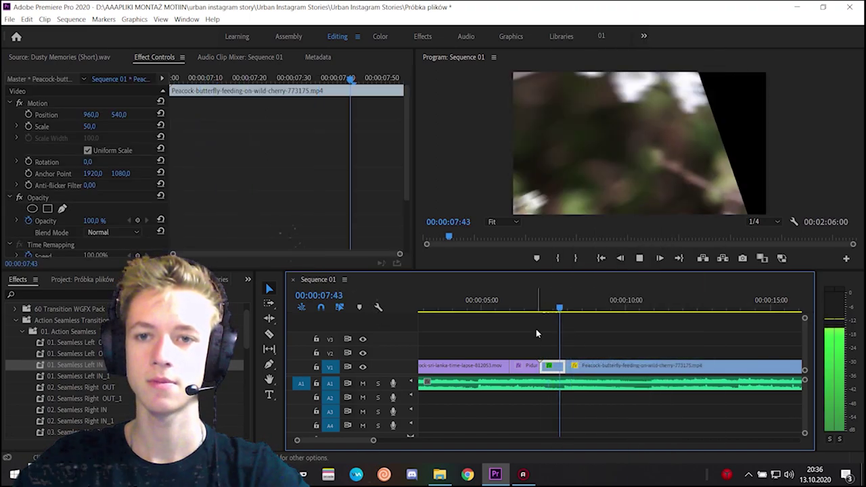
Replay the transition from 00:00:05:53
{"action": "left_click", "coordinate": [509, 306]}
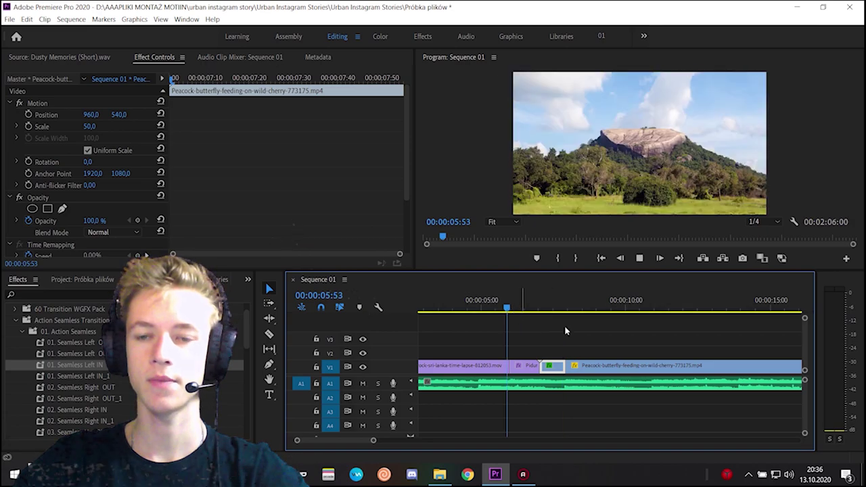
{"action": "left_click", "coordinate": [627, 332]}
{"action": "key", "text": "space"}
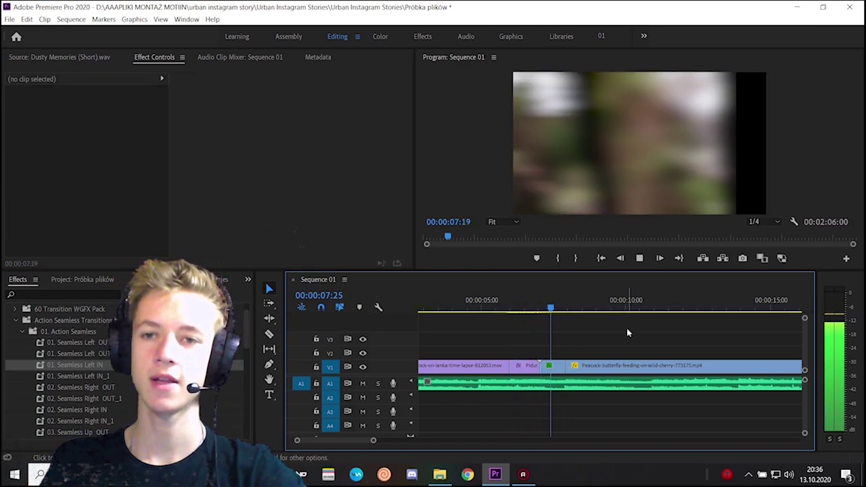
{"action": "key", "text": "space"}
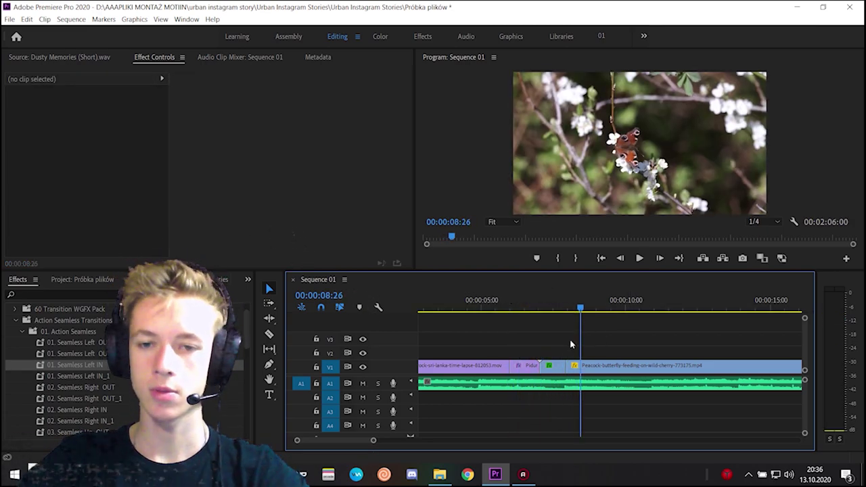
Mark In at 00:00:05:41 and Out at 00:00:08:01, render effects, then clear the range
{"action": "left_click_drag", "start_coordinate": [578, 310], "coordinate": [570, 310]}
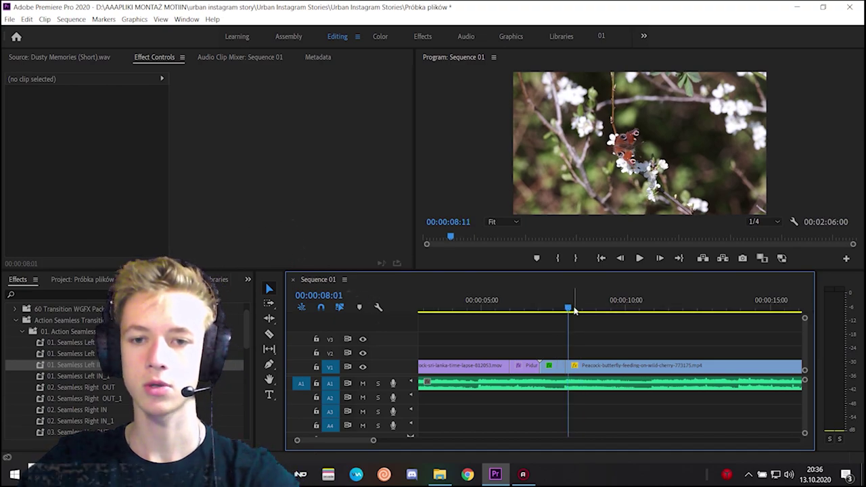
{"action": "key", "text": "o"}
{"action": "left_click", "coordinate": [500, 307]}
{"action": "key", "text": "i"}
{"action": "left_click", "coordinate": [71, 19]}
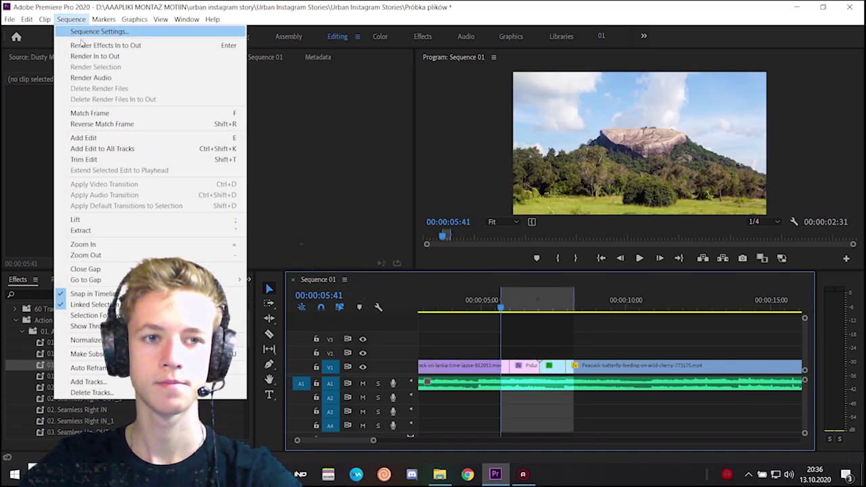
{"action": "left_click", "coordinate": [95, 46]}
{"action": "right_click", "coordinate": [539, 293]}
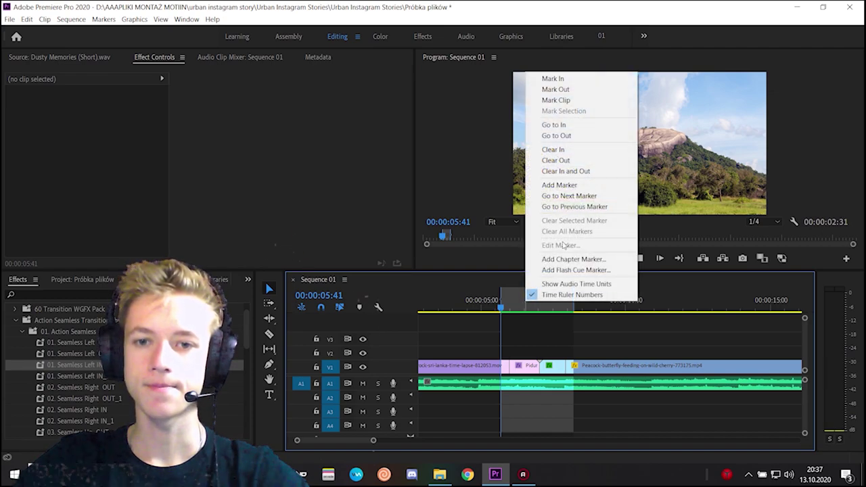
{"action": "left_click", "coordinate": [551, 170]}
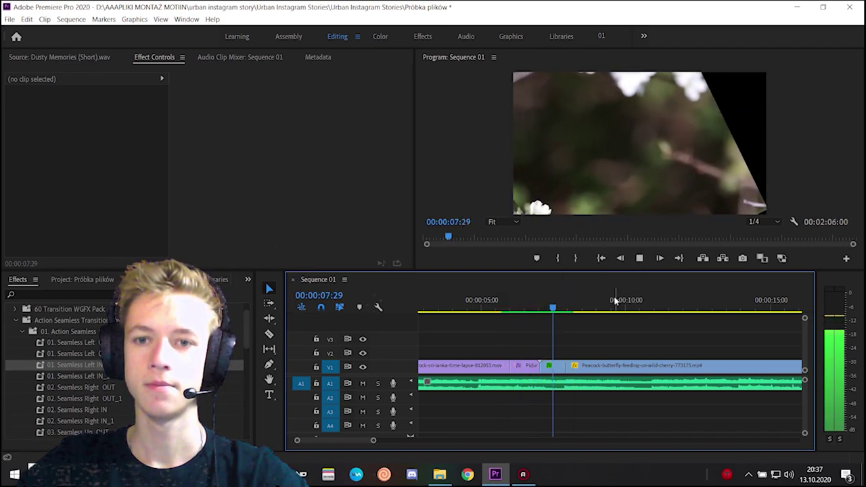
{"action": "key", "text": "space"}
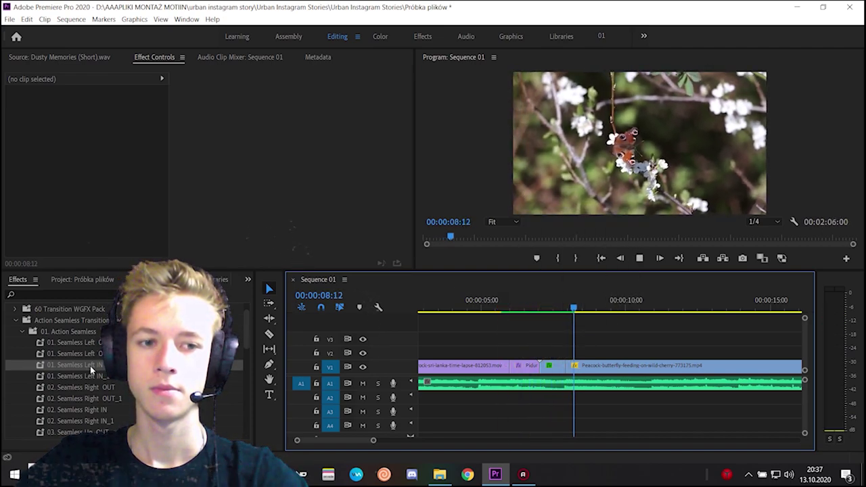
Delete the butterfly clip pieces after the mountain clip
{"action": "left_click", "coordinate": [90, 365]}
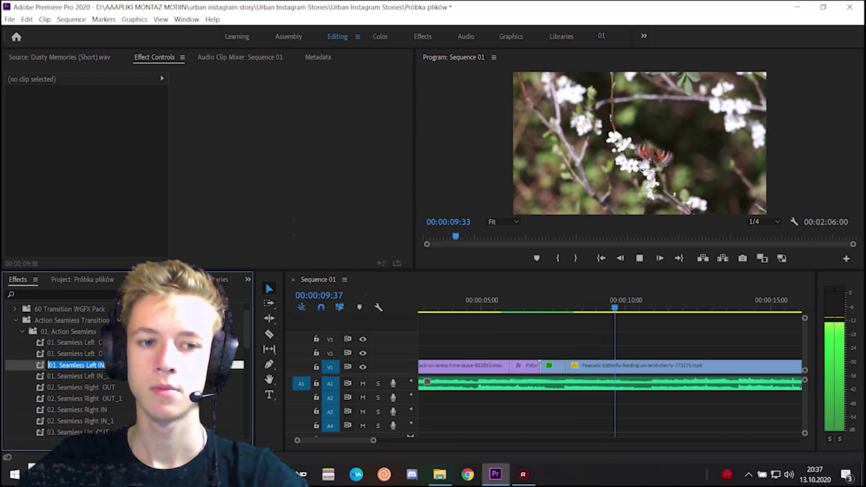
{"action": "left_click", "coordinate": [81, 387]}
{"action": "key", "text": "space"}
{"action": "left_click", "coordinate": [504, 308]}
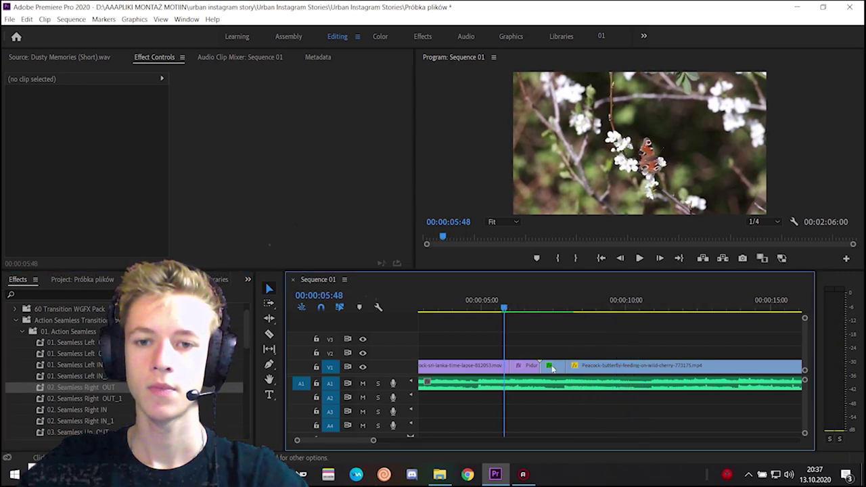
{"action": "key", "text": "Delete"}
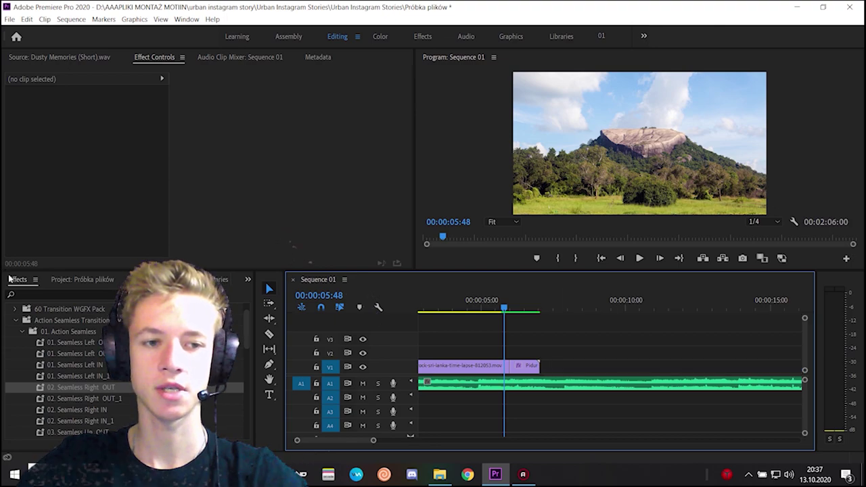
Drag the Peacock butterfly clip from the Project bin onto V1 right after the rock piece
{"action": "left_click", "coordinate": [55, 282]}
{"action": "left_click_drag", "start_coordinate": [123, 385], "coordinate": [545, 350]}
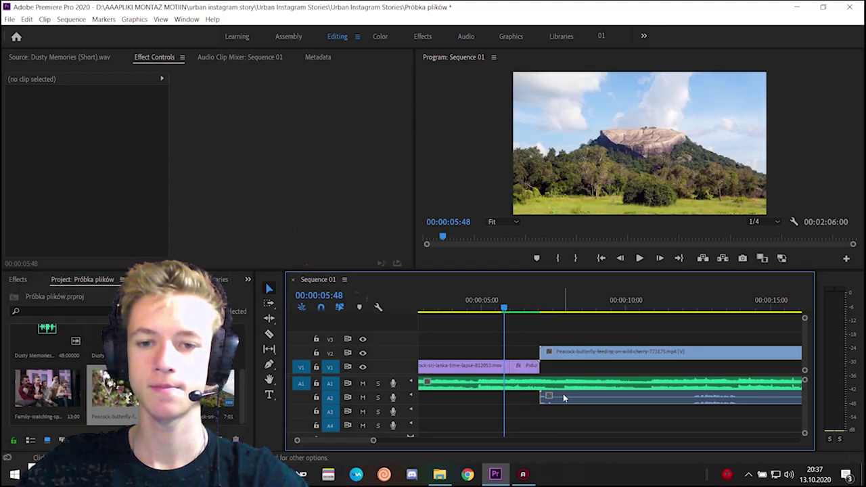
{"action": "right_click", "coordinate": [562, 394]}
{"action": "left_click", "coordinate": [616, 167]}
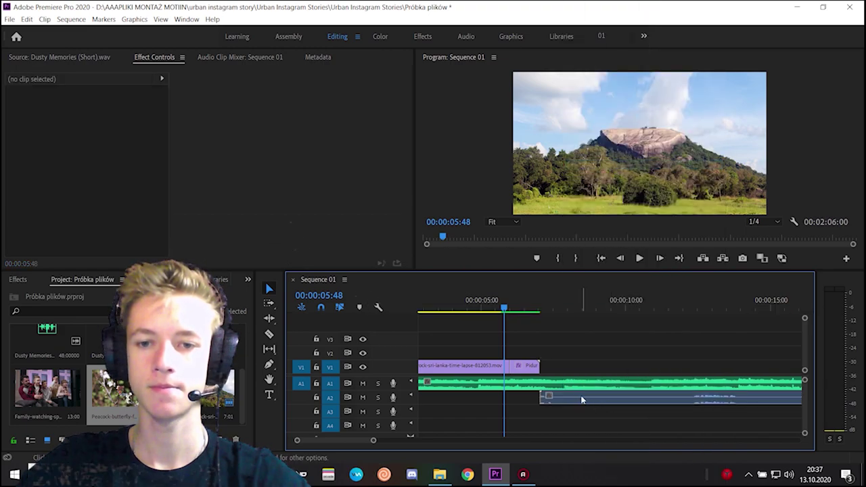
{"action": "left_click_drag", "start_coordinate": [581, 400], "coordinate": [573, 371]}
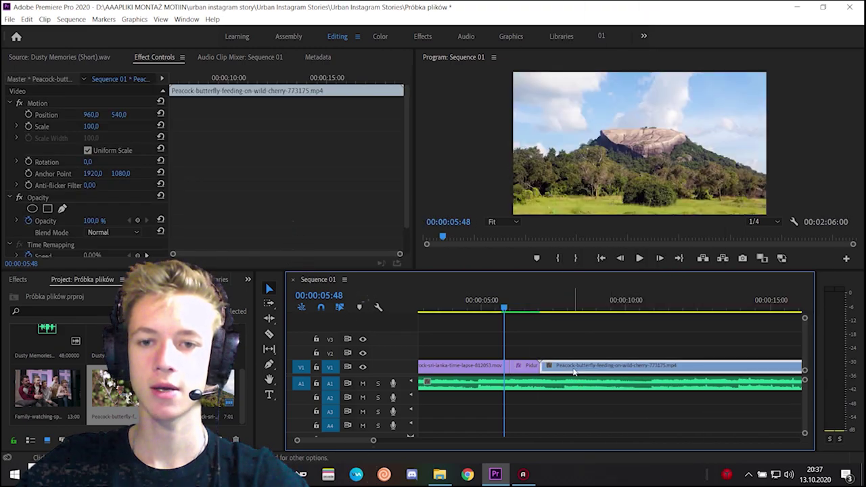
{"action": "right_click", "coordinate": [573, 371]}
{"action": "left_click", "coordinate": [566, 306]}
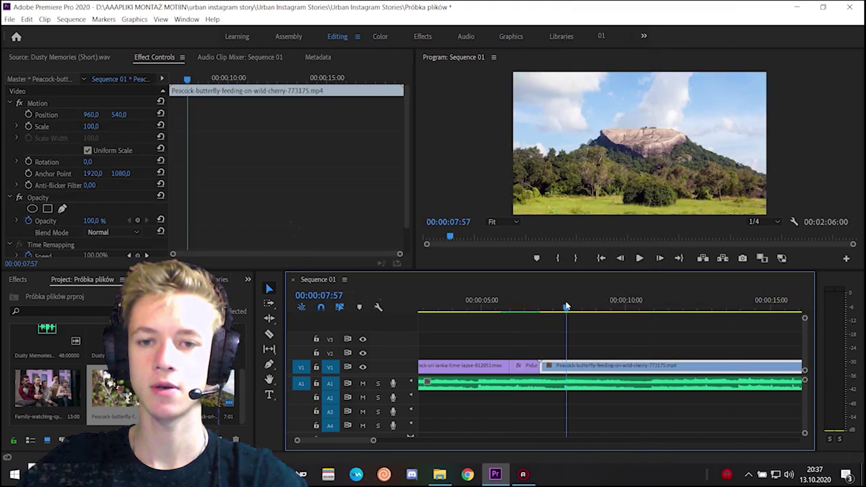
{"action": "right_click", "coordinate": [595, 366]}
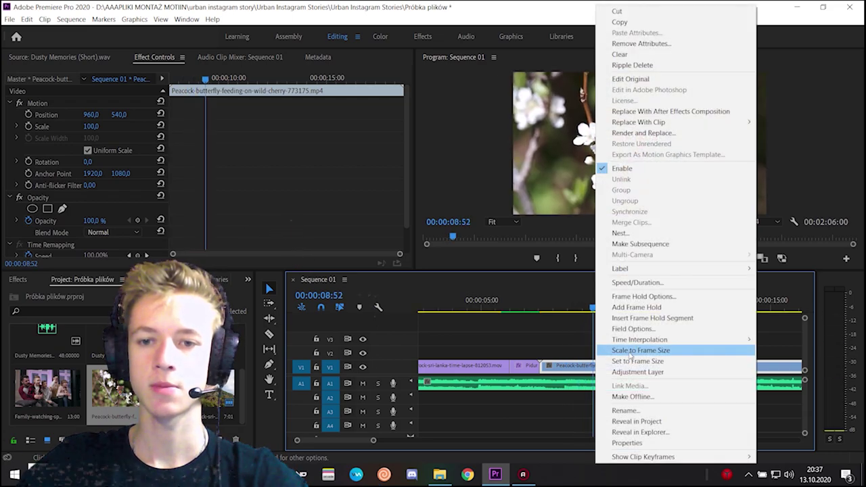
Scale the butterfly clip to frame and split it at 00:00:07:57
{"action": "left_click", "coordinate": [630, 350]}
{"action": "key", "text": "Up"}
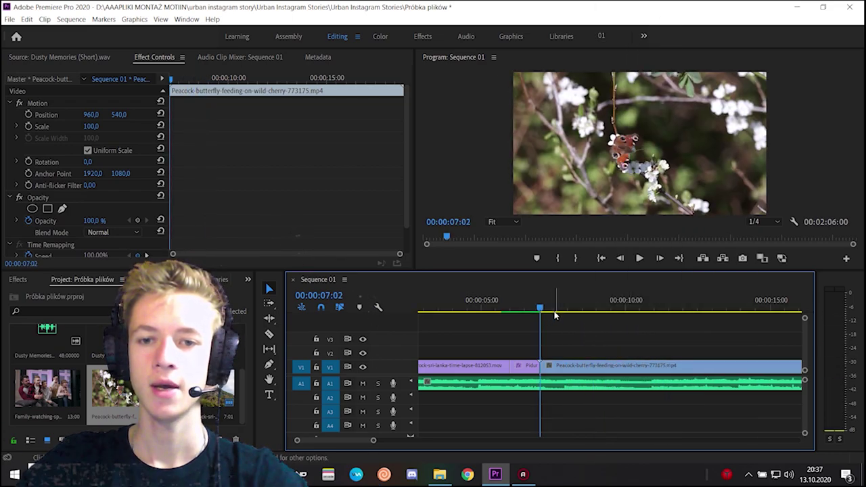
{"action": "left_click_drag", "start_coordinate": [554, 312], "coordinate": [568, 308]}
{"action": "left_click", "coordinate": [589, 365]}
{"action": "key", "text": "ctrl+k"}
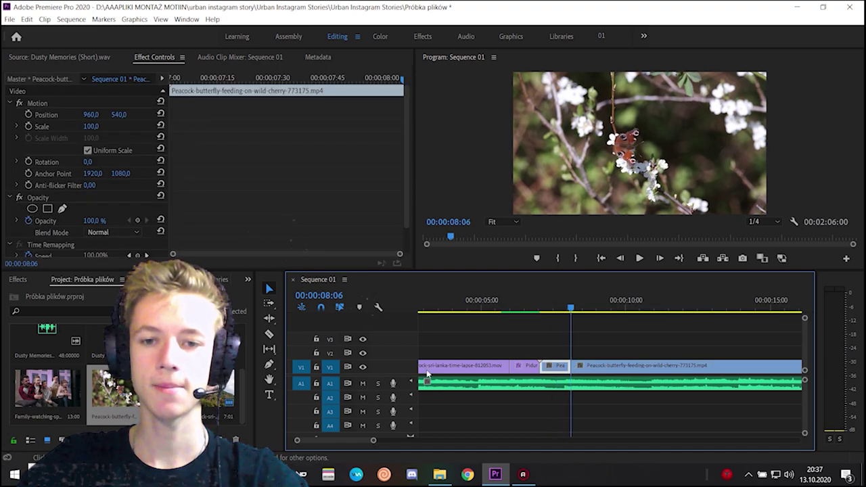
Drag 01. Seamless Left IN onto the cut between the Peacock clip pieces
{"action": "left_click", "coordinate": [26, 284]}
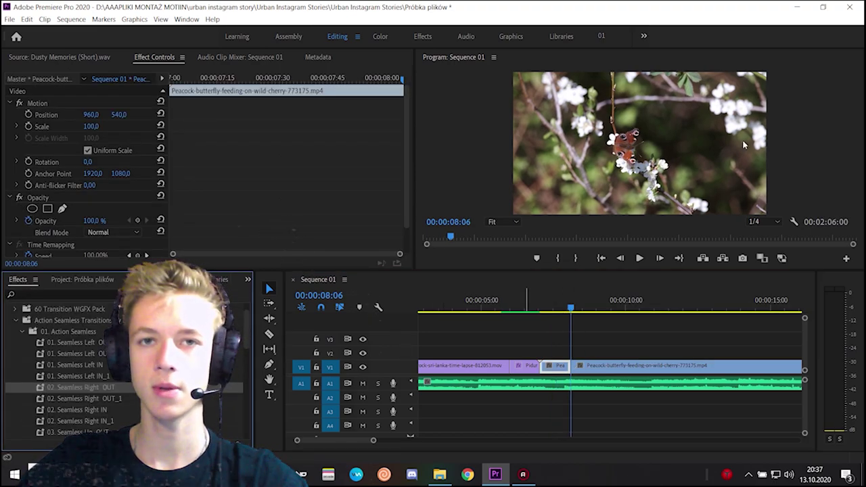
{"action": "scroll", "coordinate": [557, 340], "scroll_direction": "up", "scroll_amount": 2}
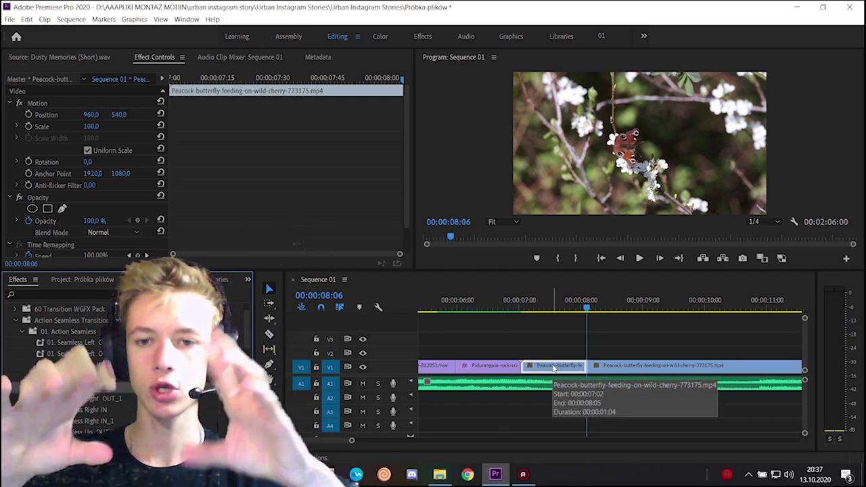
{"action": "left_click", "coordinate": [555, 299]}
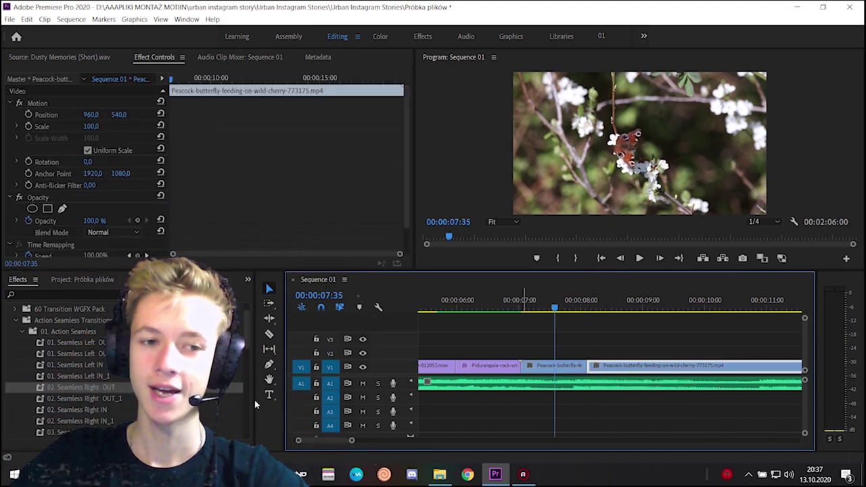
{"action": "left_click_drag", "start_coordinate": [95, 364], "coordinate": [537, 365]}
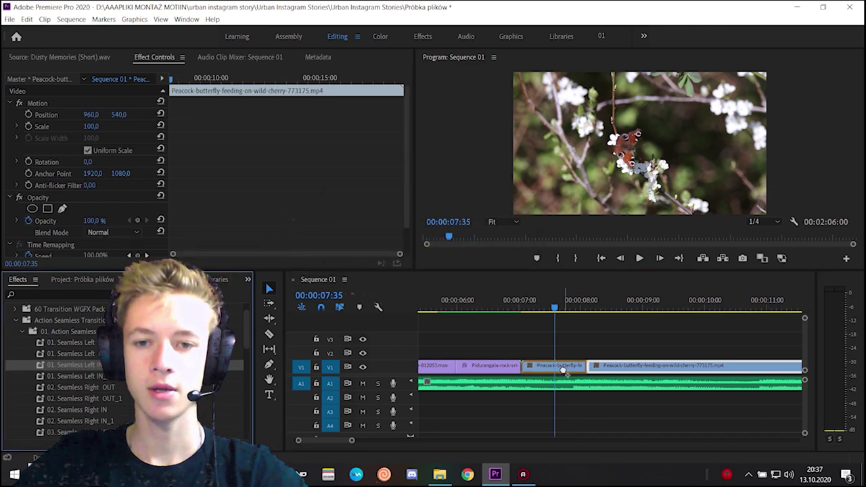
{"action": "left_click_drag", "start_coordinate": [562, 370], "coordinate": [563, 371]}
{"action": "key", "text": "minus"}
Replay the new transition from just before it, zooming the timeline out further
{"action": "left_click", "coordinate": [449, 308]}
{"action": "left_click", "coordinate": [464, 336]}
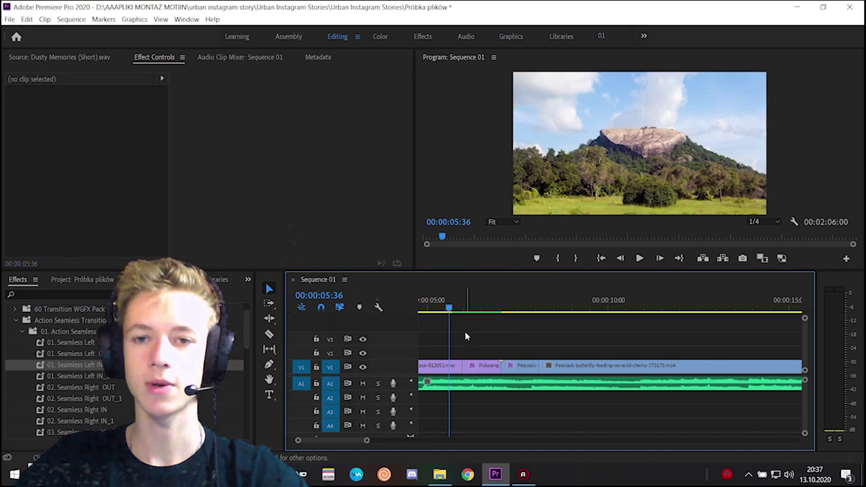
{"action": "key", "text": "space"}
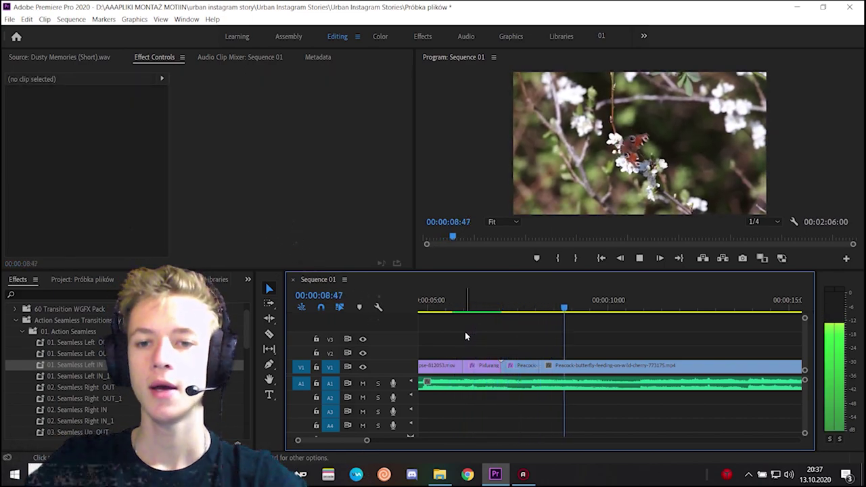
{"action": "key", "text": "space"}
{"action": "key", "text": "minus"}
{"action": "key", "text": "space"}
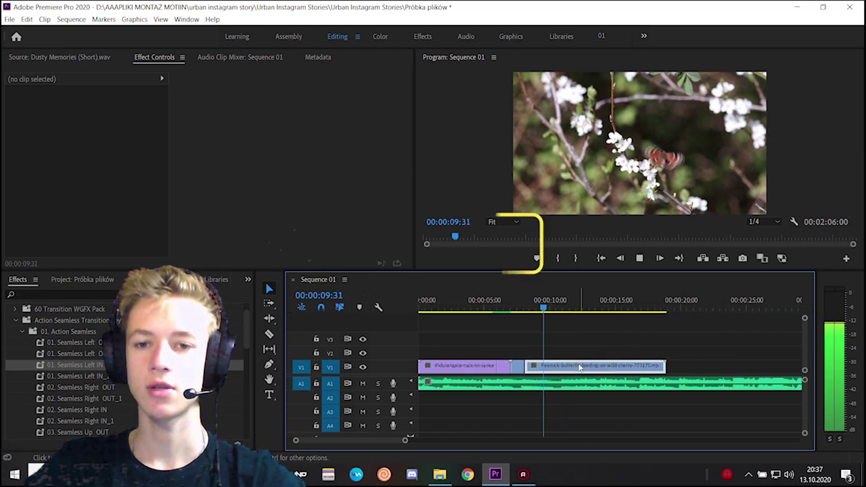
Split the Peacock butterfly clip at about 13 seconds and delete the leftover footage
{"action": "left_click", "coordinate": [580, 369]}
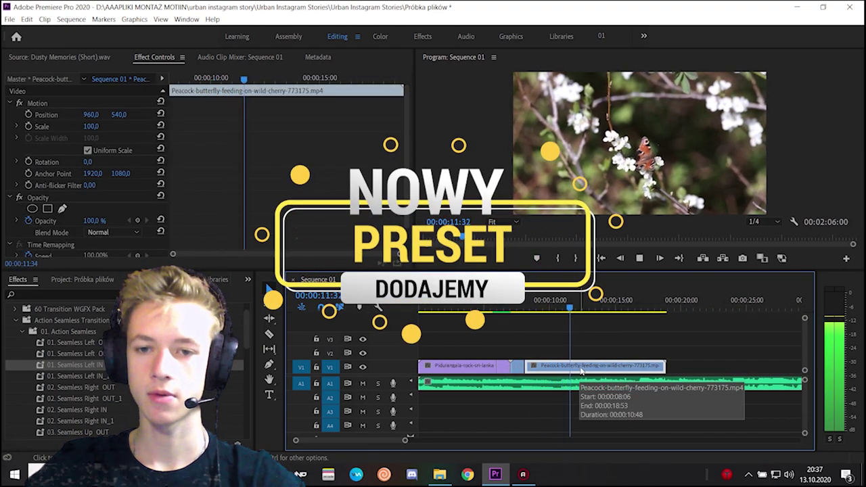
{"action": "key", "text": "space"}
{"action": "key", "text": "ctrl+k"}
{"action": "left_click", "coordinate": [591, 365]}
{"action": "key", "text": "space"}
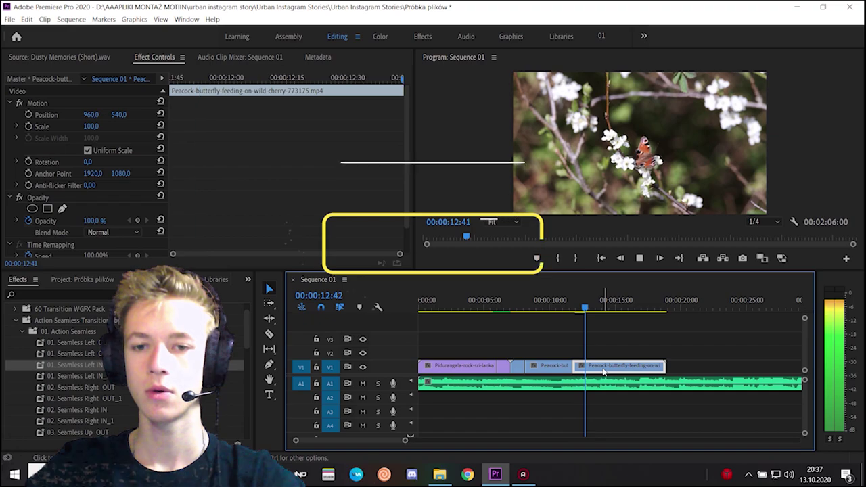
{"action": "key", "text": "Delete"}
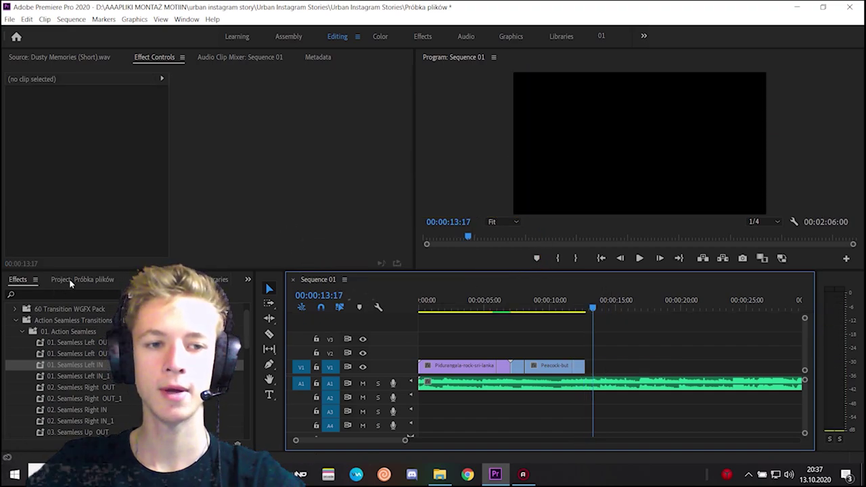
Place the Family-watching clip after the Peacock clip on V1 and split it at the playhead
{"action": "left_click", "coordinate": [71, 279]}
{"action": "mouse_move", "coordinate": [69, 391]}
{"action": "left_mouse_down"}
{"action": "mouse_move", "coordinate": [625, 371]}
{"action": "mouse_move", "coordinate": [595, 374]}
{"action": "left_mouse_up"}
{"action": "key", "text": "equal"}
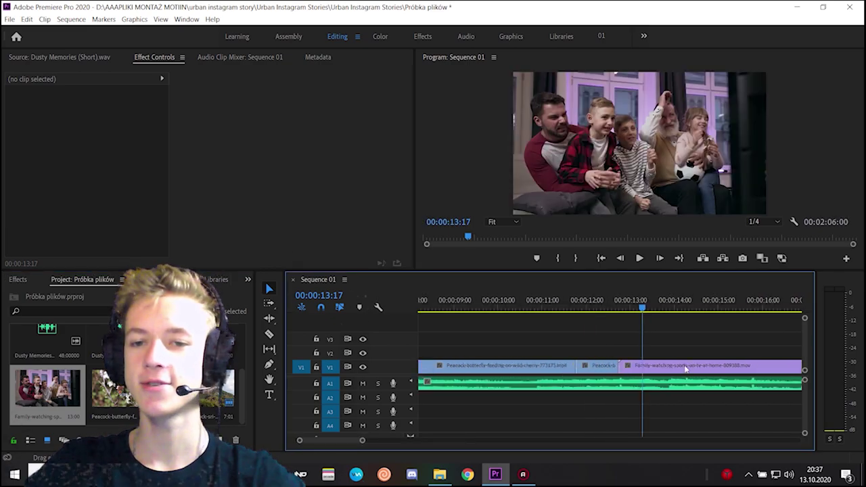
{"action": "left_click", "coordinate": [664, 363]}
{"action": "key", "text": "space"}
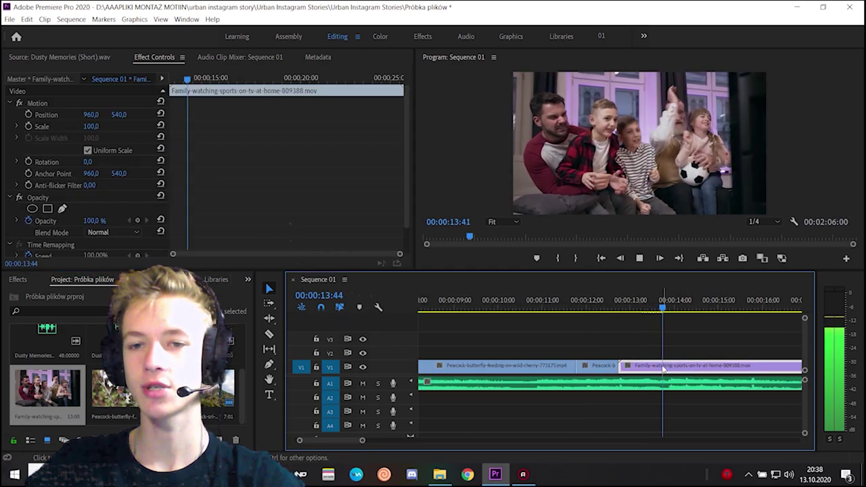
{"action": "key", "text": "space"}
{"action": "key", "text": "ctrl+k"}
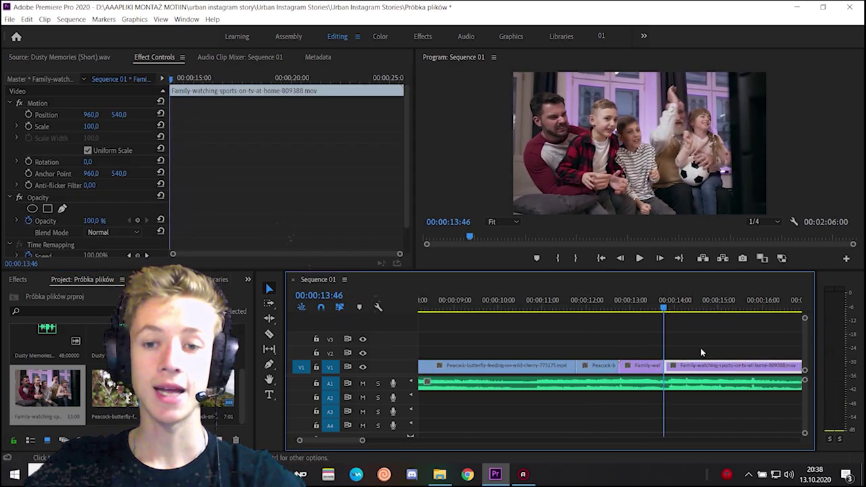
Scale the selected clips to frame size and return the playhead before the split
{"action": "right_click", "coordinate": [684, 365]}
{"action": "mouse_move", "coordinate": [697, 357]}
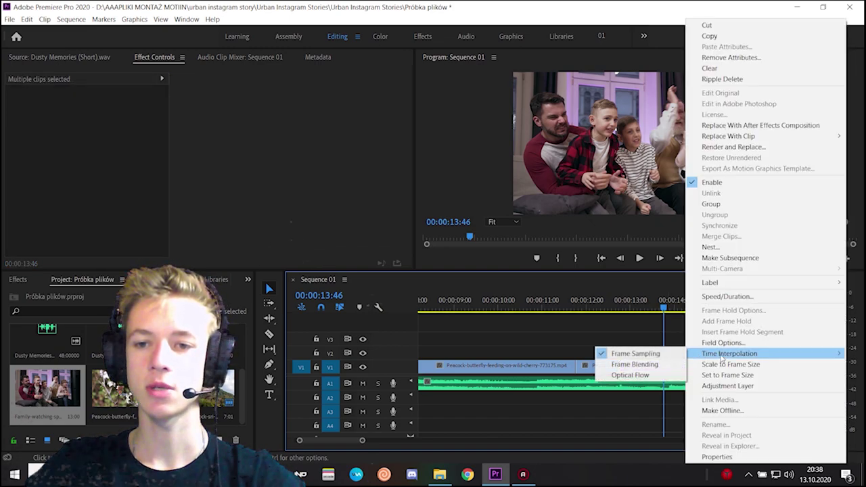
{"action": "left_click", "coordinate": [722, 365]}
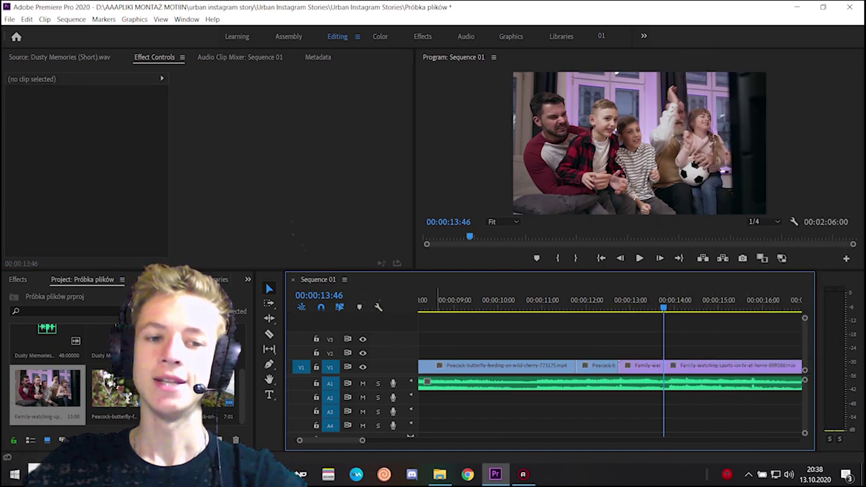
{"action": "left_click", "coordinate": [642, 303]}
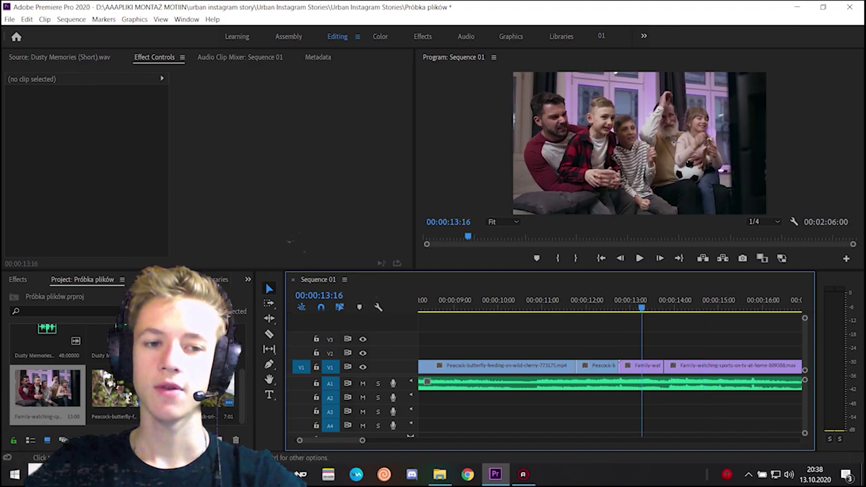
{"action": "left_click", "coordinate": [26, 281]}
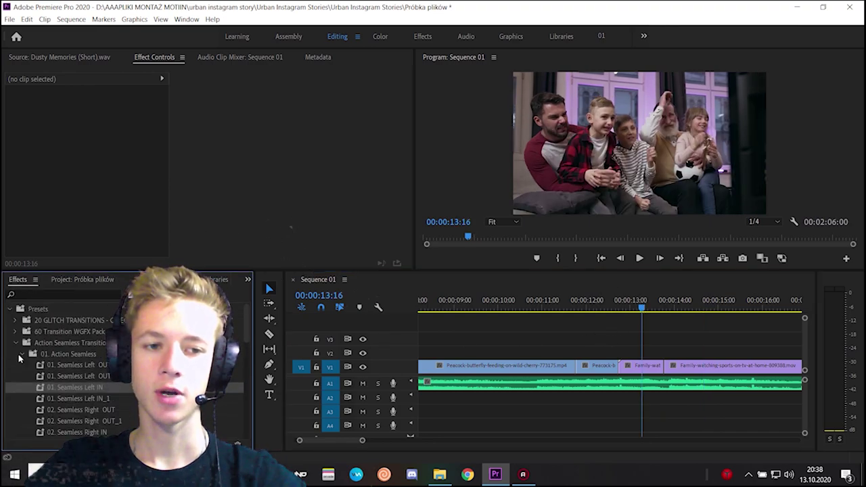
Drop the 01. Seamless Left Flash preset from 02. Action Seamless with Light Flash onto the cut
{"action": "left_click", "coordinate": [20, 354]}
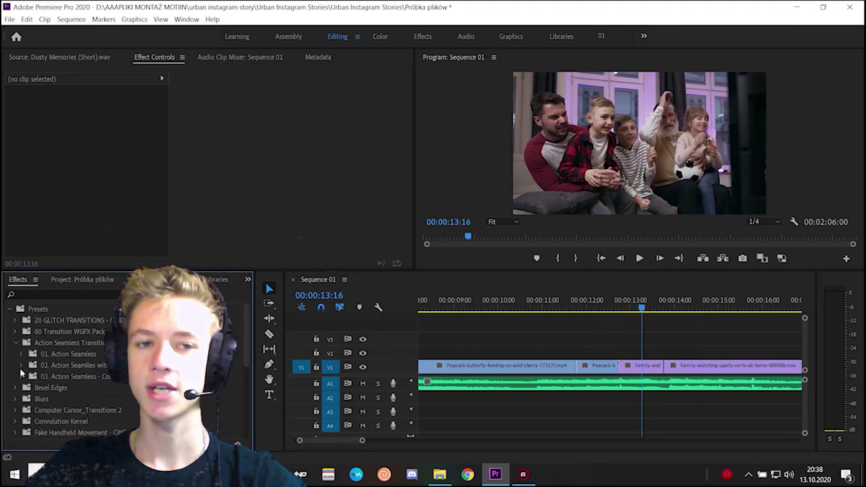
{"action": "left_click", "coordinate": [21, 366]}
{"action": "scroll", "coordinate": [60, 363], "scroll_direction": "down", "scroll_amount": 2}
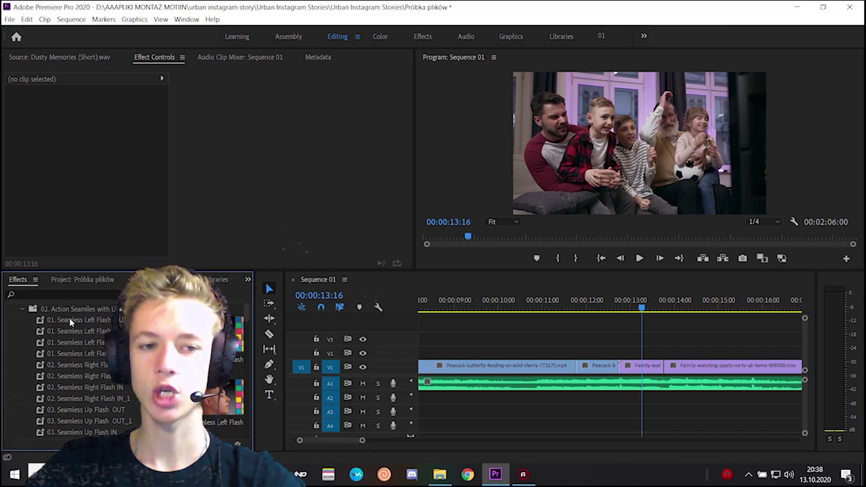
{"action": "left_click", "coordinate": [550, 366]}
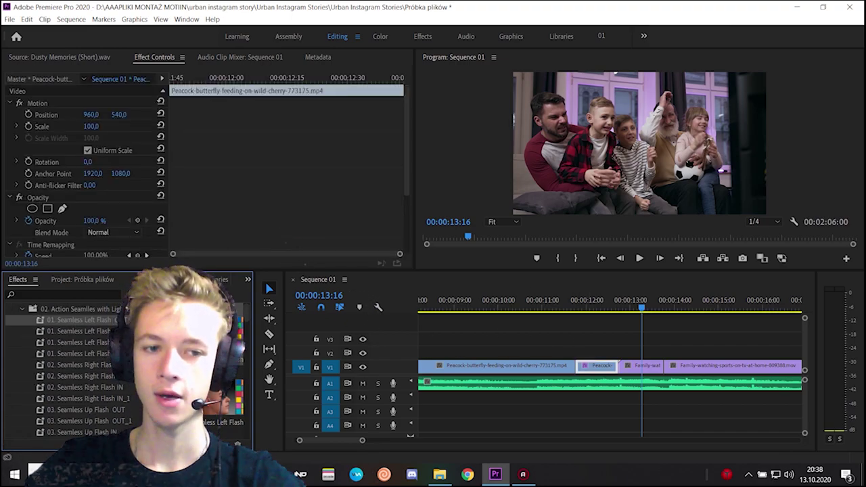
Replay the flash transition from just before it, then fit the whole sequence in the timeline
{"action": "key", "text": "space"}
{"action": "left_click", "coordinate": [530, 300]}
{"action": "left_click", "coordinate": [569, 334]}
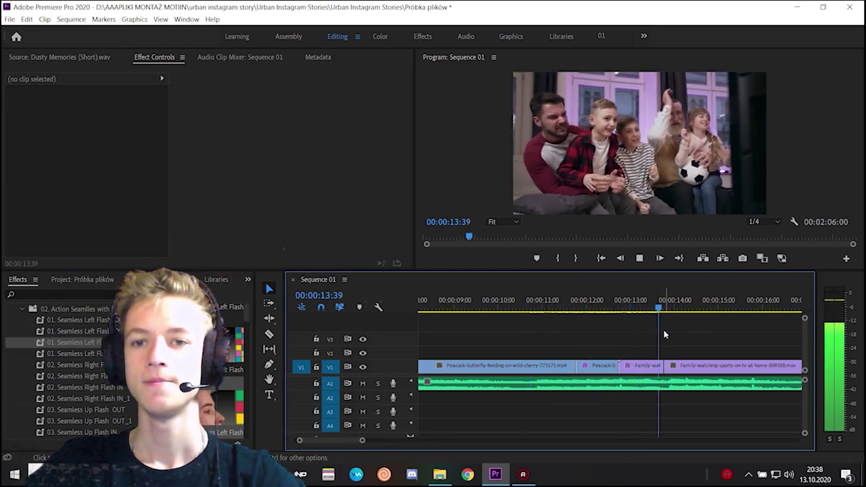
{"action": "key", "text": "space"}
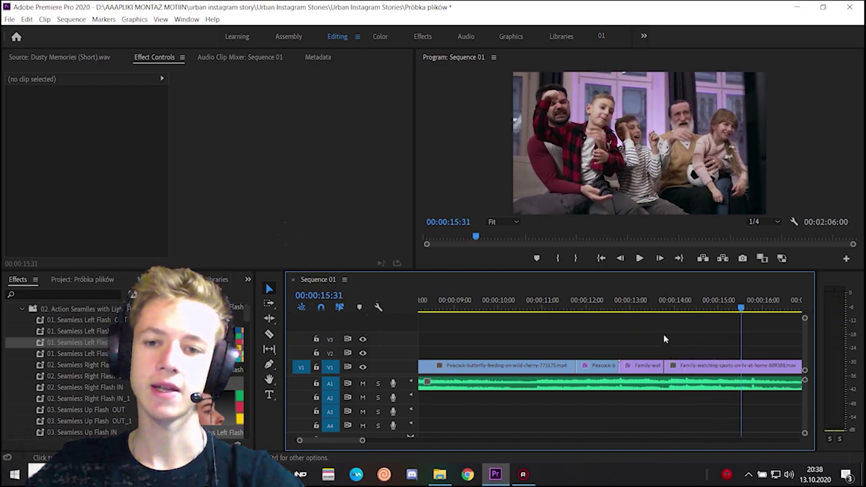
{"action": "key", "text": "backslash"}
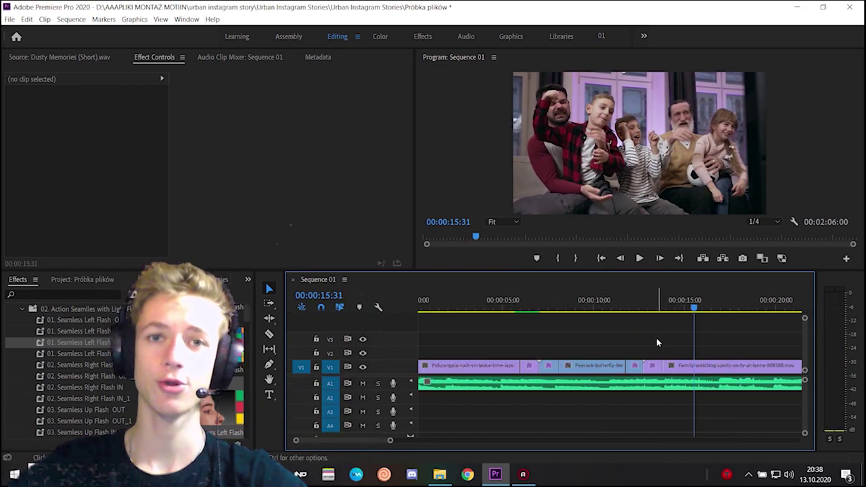
Split the Family-watching clip at its end point and delete the leftover tail
{"action": "scroll", "coordinate": [632, 340], "scroll_direction": "down", "scroll_amount": 3}
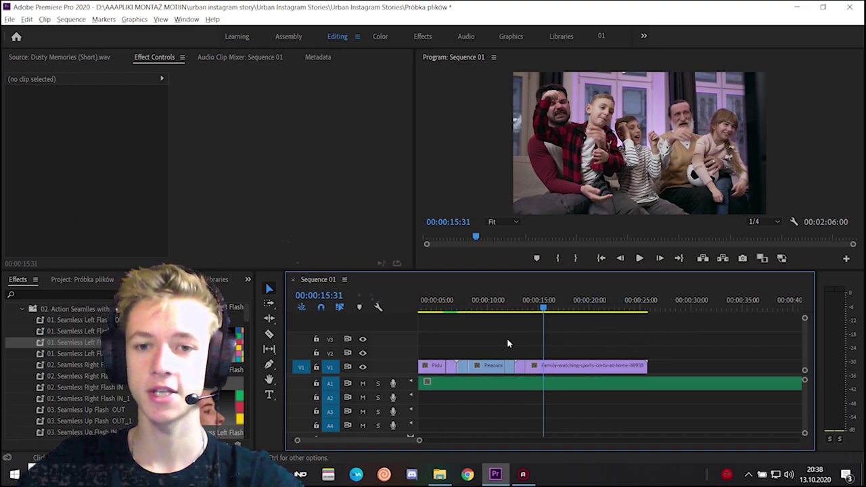
{"action": "left_click", "coordinate": [590, 365], "text": "ctrl"}
{"action": "key", "text": "space"}
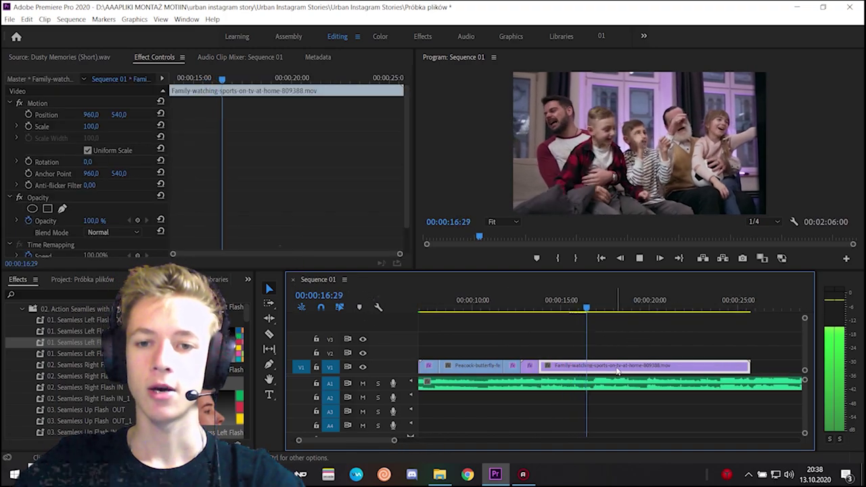
{"action": "key", "text": "space"}
{"action": "key", "text": "ctrl+k"}
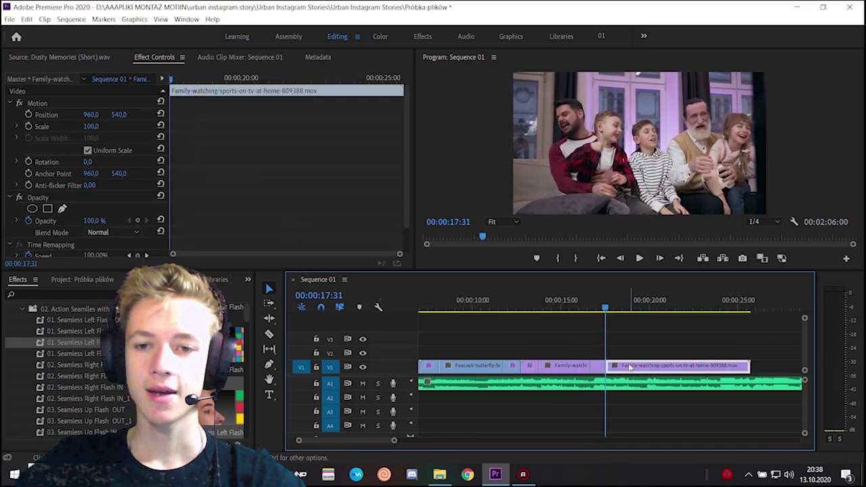
{"action": "key", "text": "Delete"}
Add Wind-power-819731.mov after the Family clip on V1 and scale it to frame size
{"action": "left_click", "coordinate": [55, 279]}
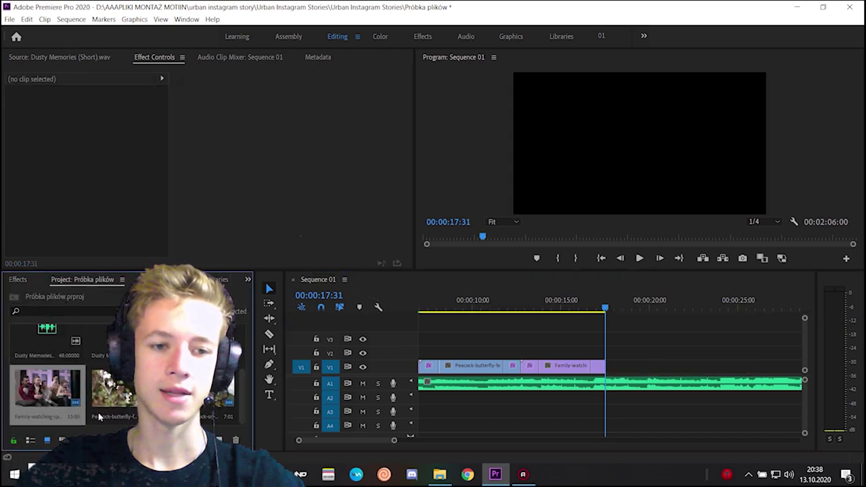
{"action": "left_click_drag", "start_coordinate": [109, 348], "coordinate": [648, 370]}
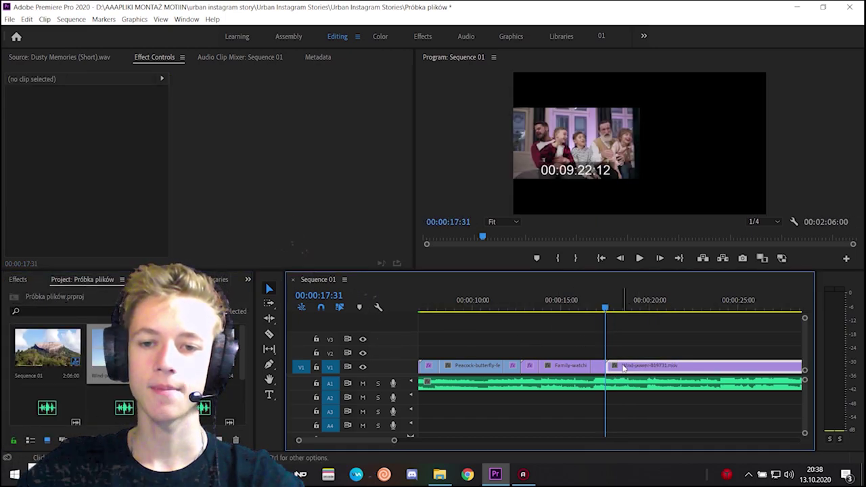
{"action": "left_click", "coordinate": [648, 307]}
{"action": "right_click", "coordinate": [660, 374]}
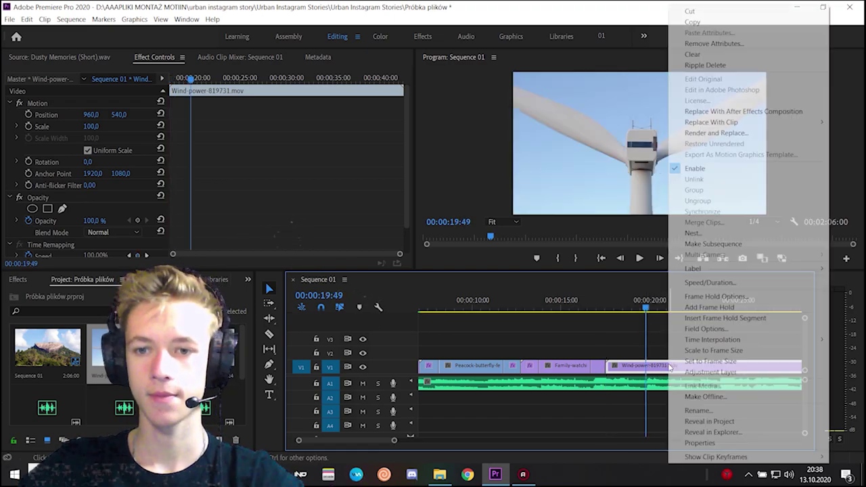
{"action": "left_click", "coordinate": [717, 350]}
{"action": "left_click_drag", "start_coordinate": [637, 298], "coordinate": [608, 300]}
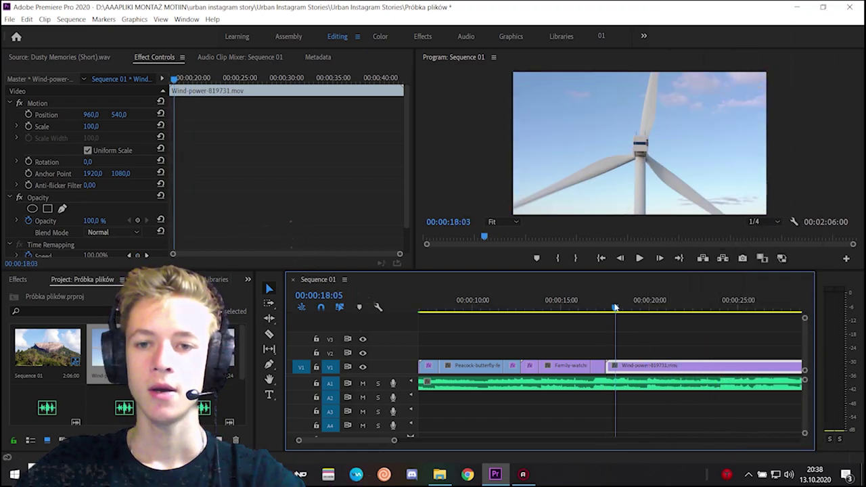
Expand the comics-style Action Seamless presets and play the start of the Wind-power clip
{"action": "left_click", "coordinate": [18, 279]}
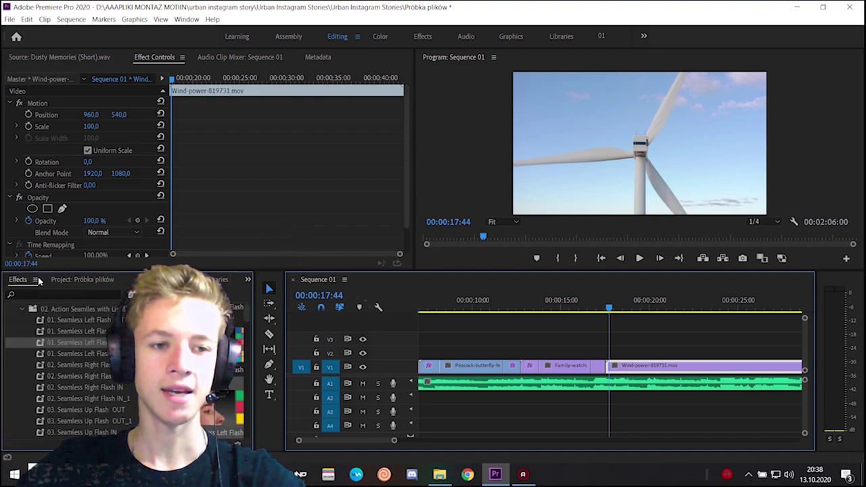
{"action": "left_click", "coordinate": [19, 343]}
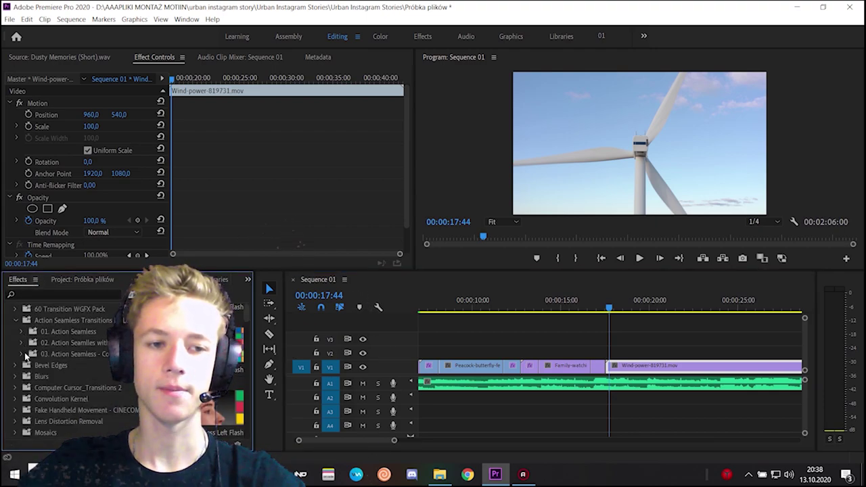
{"action": "left_click", "coordinate": [23, 353]}
{"action": "left_click", "coordinate": [645, 369]}
{"action": "key", "text": "space"}
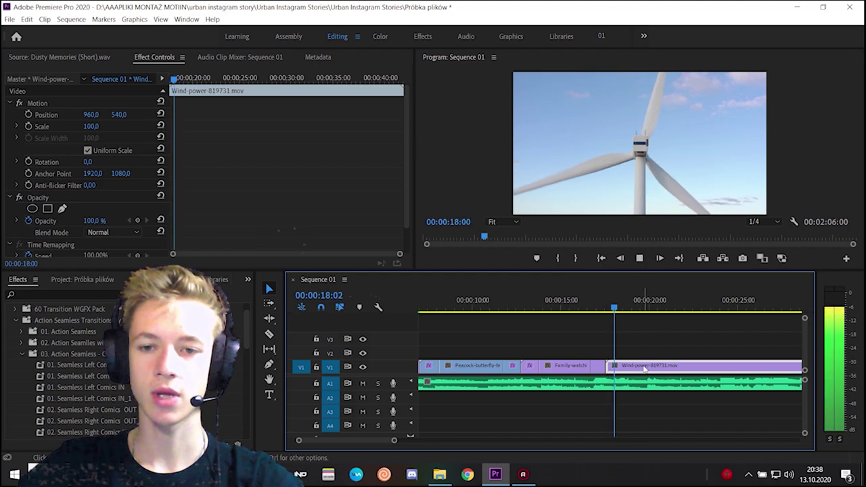
{"action": "key", "text": "space"}
Apply 01. Seamless Left Comics IN at the Family-watching end and replay the transition
{"action": "left_click_drag", "start_coordinate": [95, 370], "coordinate": [655, 370]}
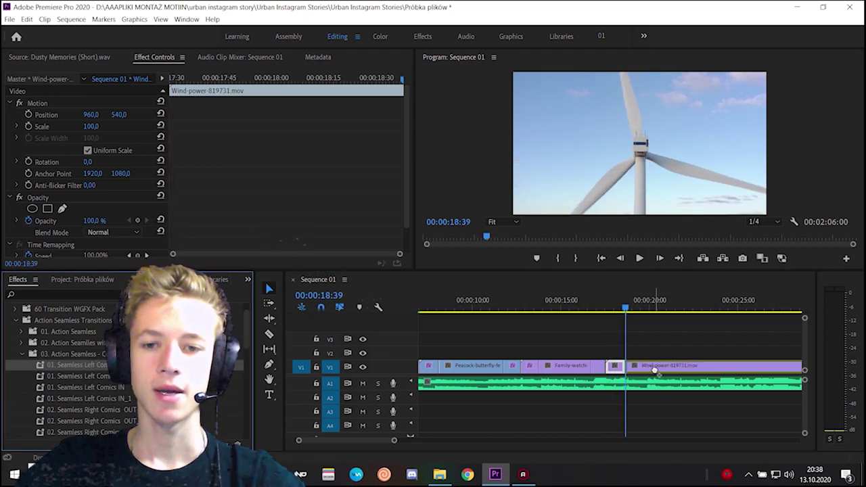
{"action": "left_click_drag", "start_coordinate": [597, 368], "coordinate": [597, 366]}
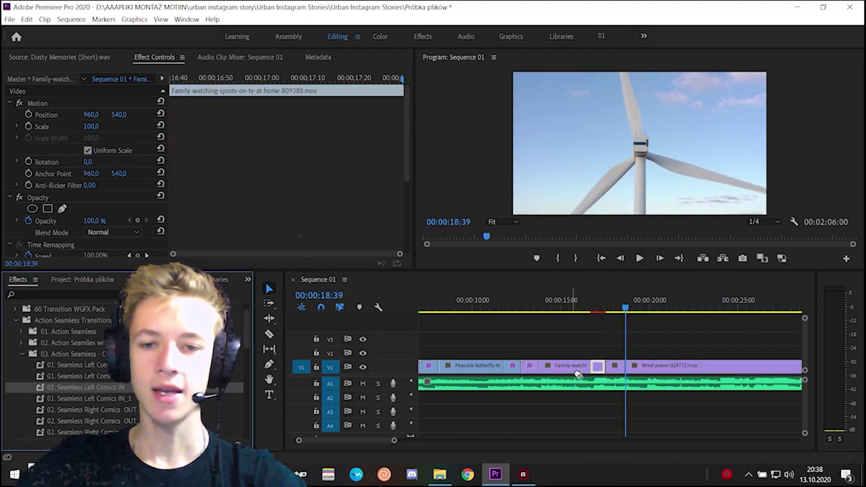
{"action": "key", "text": "shift+space"}
{"action": "left_click", "coordinate": [618, 334]}
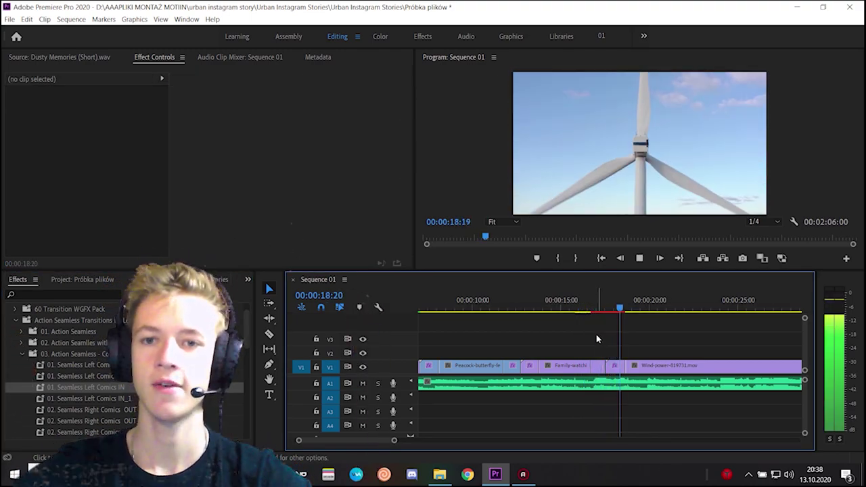
{"action": "key", "text": "space"}
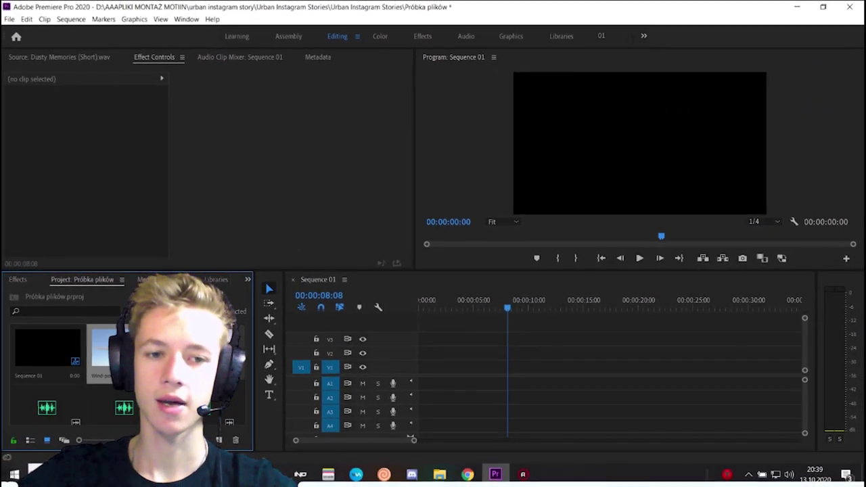
Add the Brocken peak clip to the empty sequence, keep existing settings, and scale it to frame size
{"action": "left_click_drag", "start_coordinate": [259, 280], "coordinate": [471, 380]}
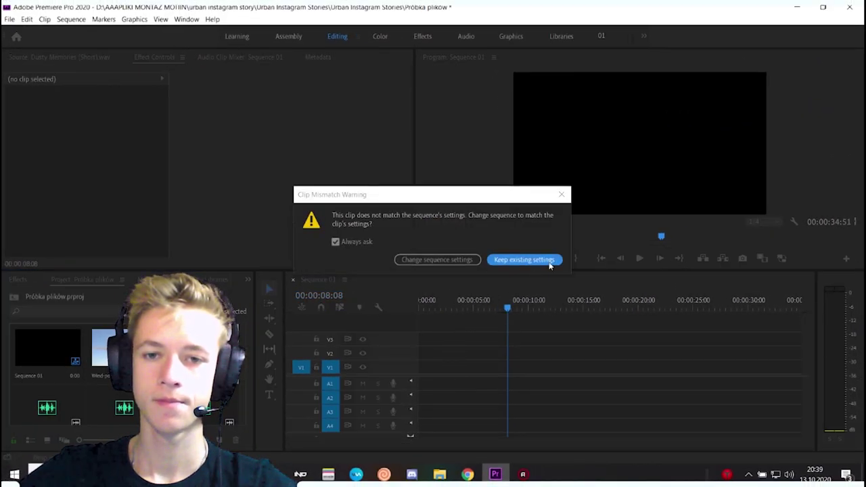
{"action": "left_click", "coordinate": [518, 260]}
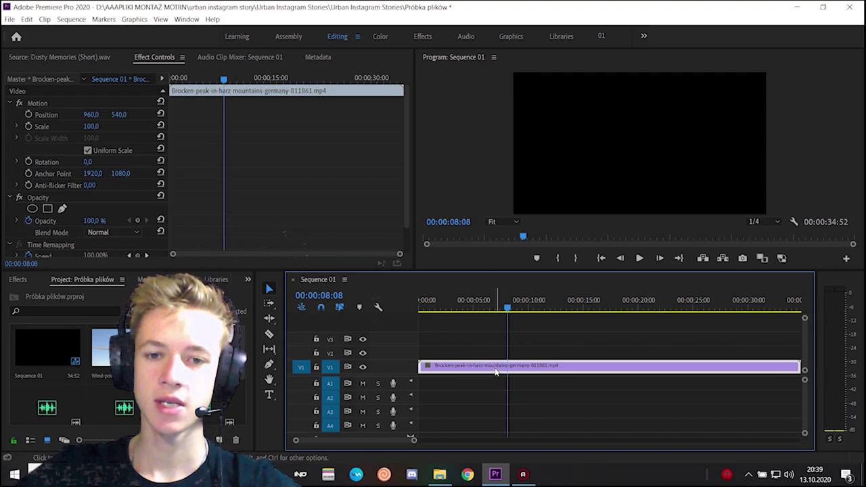
{"action": "right_click", "coordinate": [549, 365]}
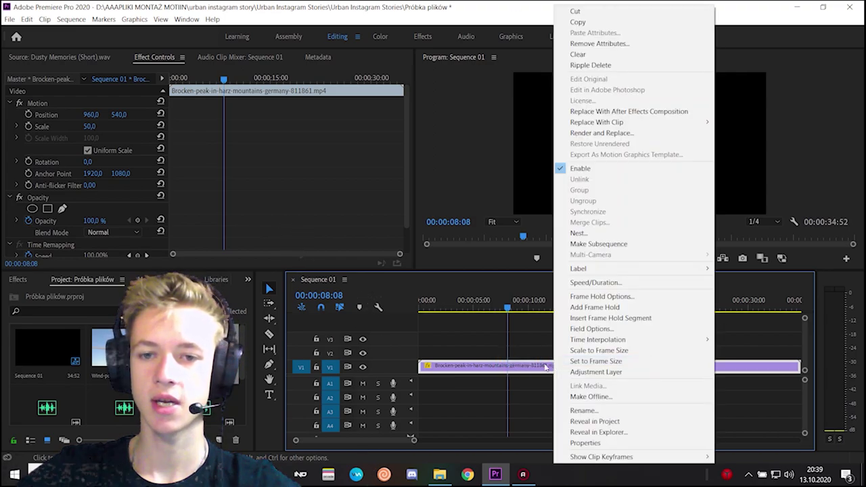
{"action": "left_click", "coordinate": [590, 352]}
{"action": "left_click", "coordinate": [470, 302]}
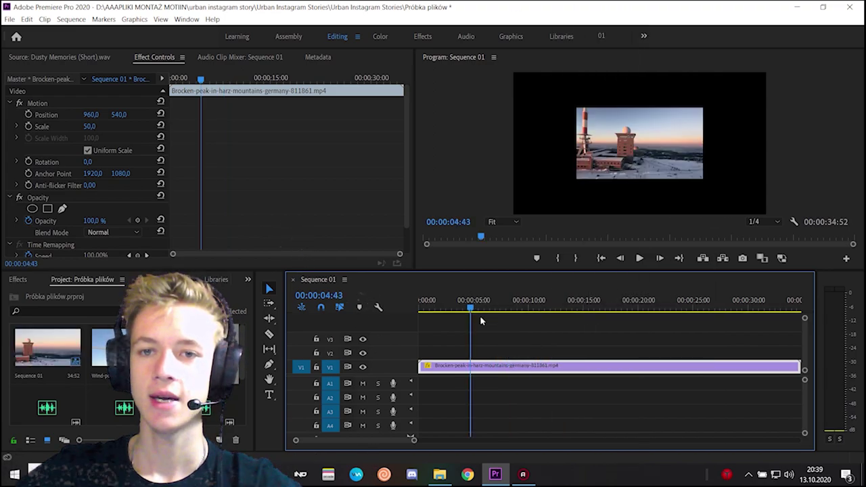
{"action": "key", "text": "ctrl+z"}
{"action": "right_click", "coordinate": [512, 366]}
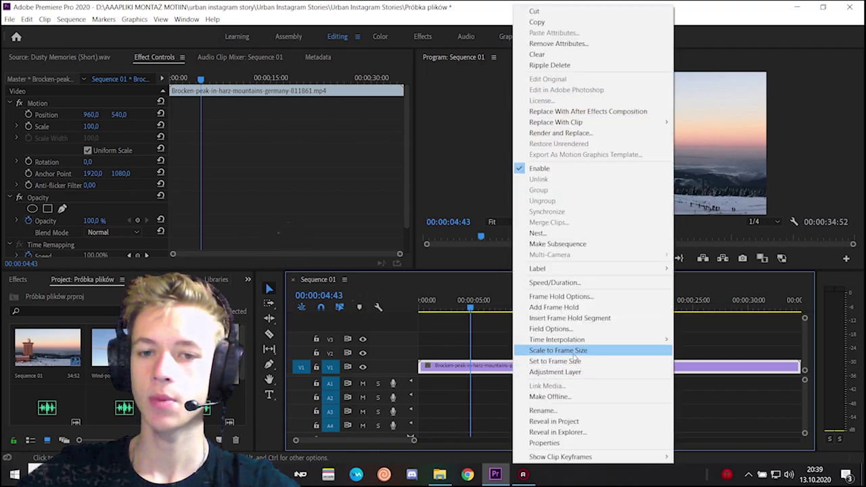
{"action": "left_click", "coordinate": [568, 352]}
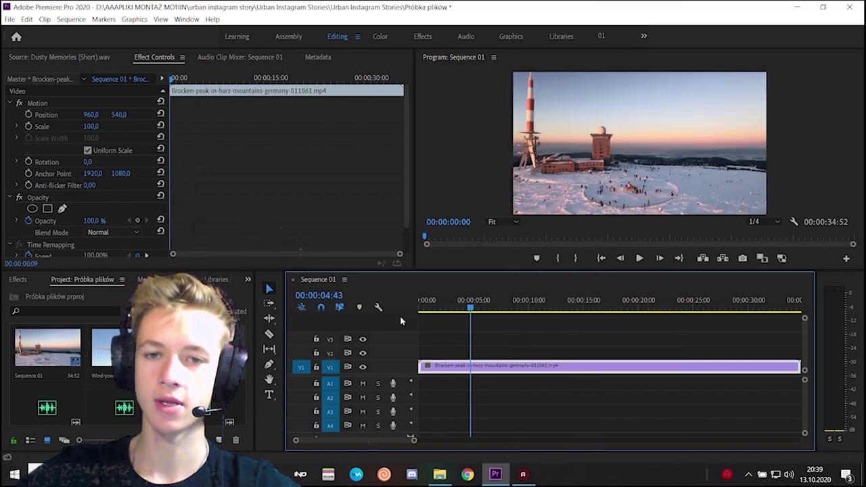
Play the mountain clip from the sequence start, then save the project
{"action": "key", "text": "Home"}
{"action": "left_click", "coordinate": [486, 374]}
{"action": "key", "text": "space"}
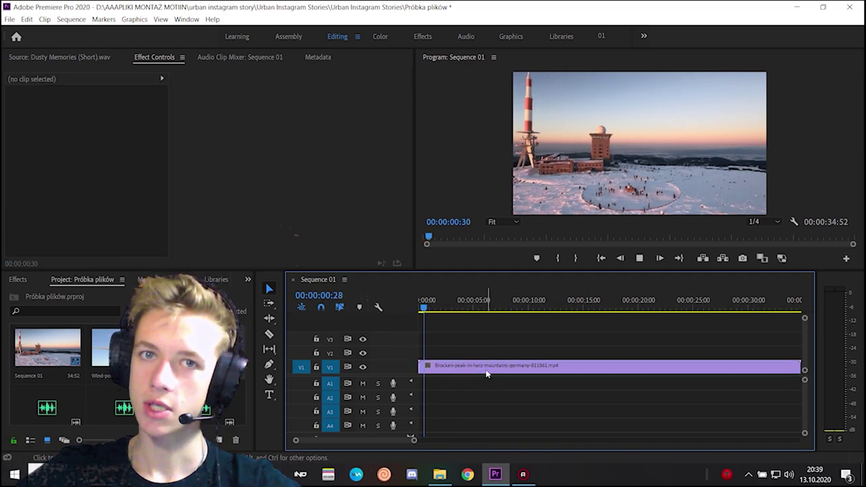
{"action": "key", "text": "space"}
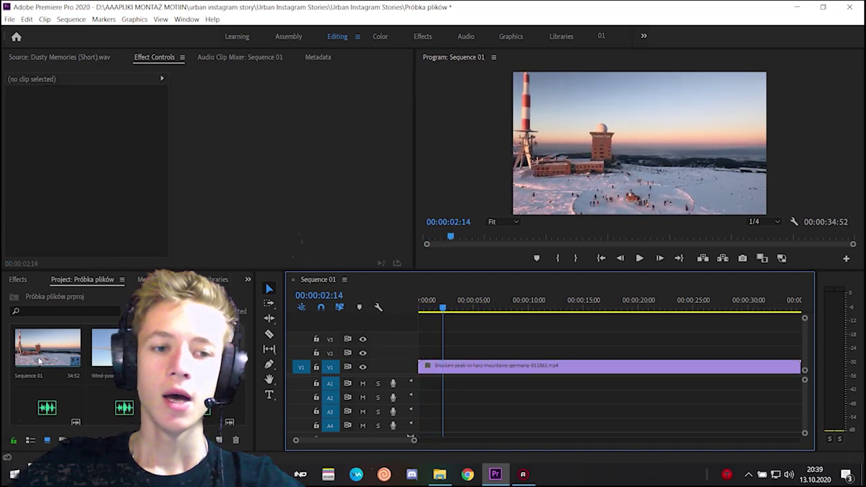
{"action": "key", "text": "ctrl+s"}
Play through the mountain clip and stop the playhead at 00:00:08:17
{"action": "scroll", "coordinate": [80, 372], "scroll_direction": "down", "scroll_amount": 2}
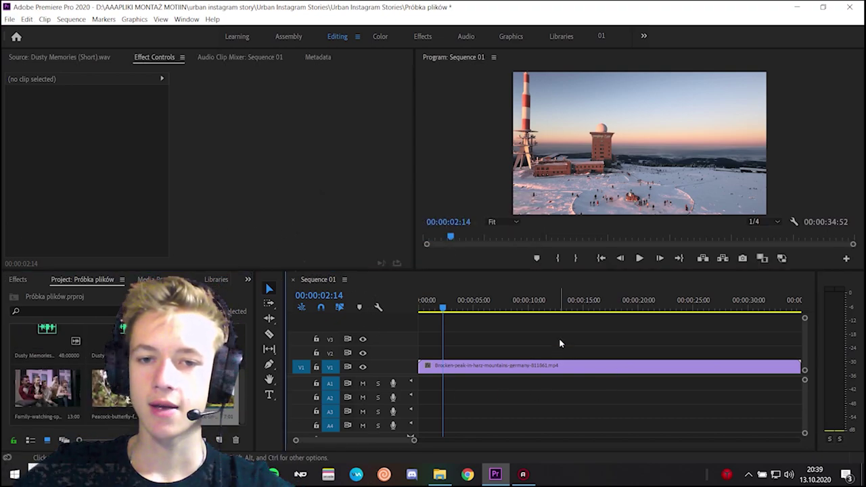
{"action": "key", "text": "space"}
{"action": "key", "text": "minus"}
{"action": "key", "text": "minus"}
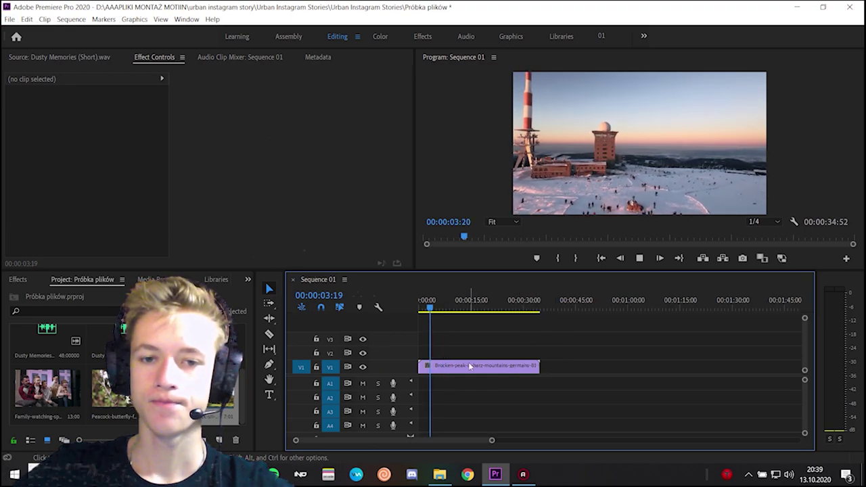
{"action": "left_click", "coordinate": [438, 369]}
{"action": "key", "text": "equal"}
{"action": "key", "text": "equal"}
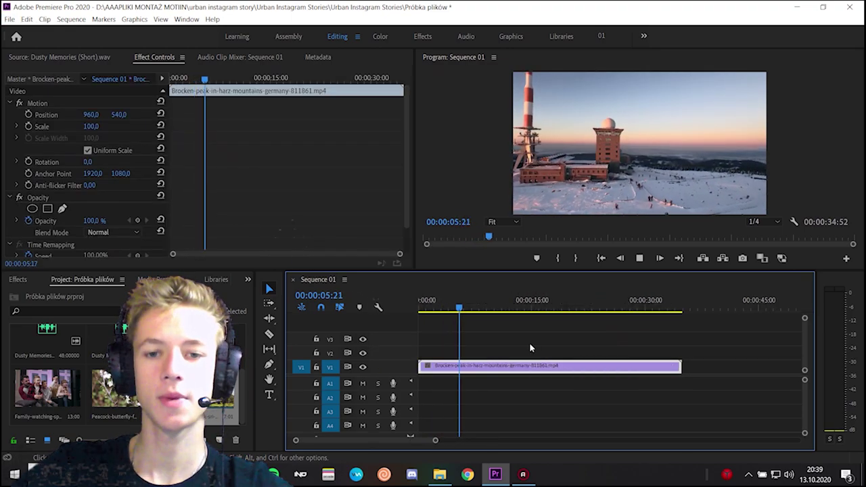
{"action": "left_click", "coordinate": [514, 378]}
{"action": "key", "text": "space"}
{"action": "key", "text": "shift+7"}
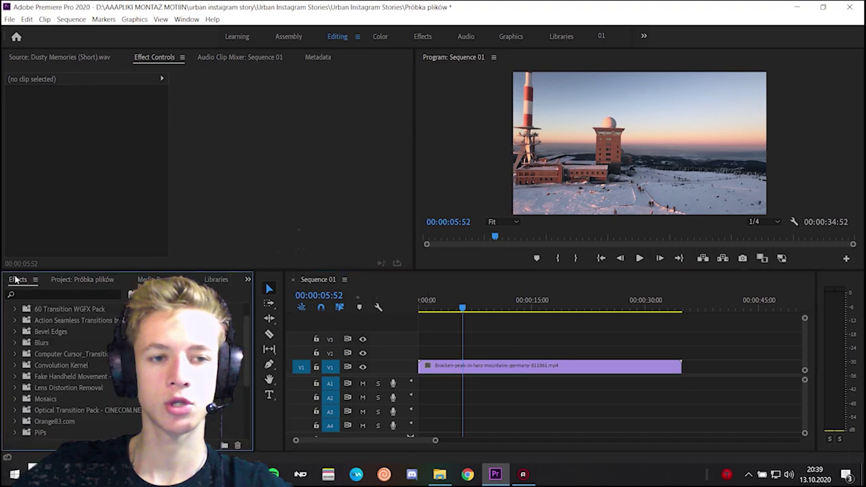
{"action": "left_click", "coordinate": [456, 338]}
{"action": "key", "text": "space"}
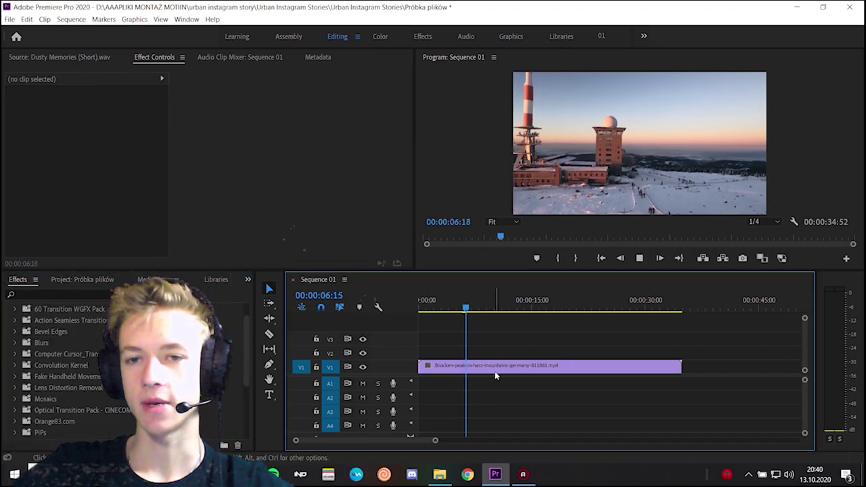
{"action": "left_click", "coordinate": [495, 366]}
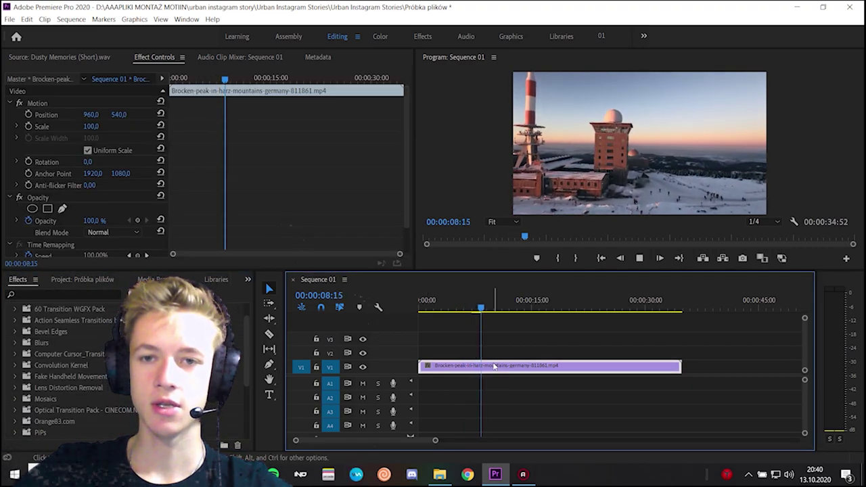
{"action": "key", "text": "space"}
Trim the mountain clip's end to the playhead and add Dusty Memories music to A1
{"action": "key", "text": "w"}
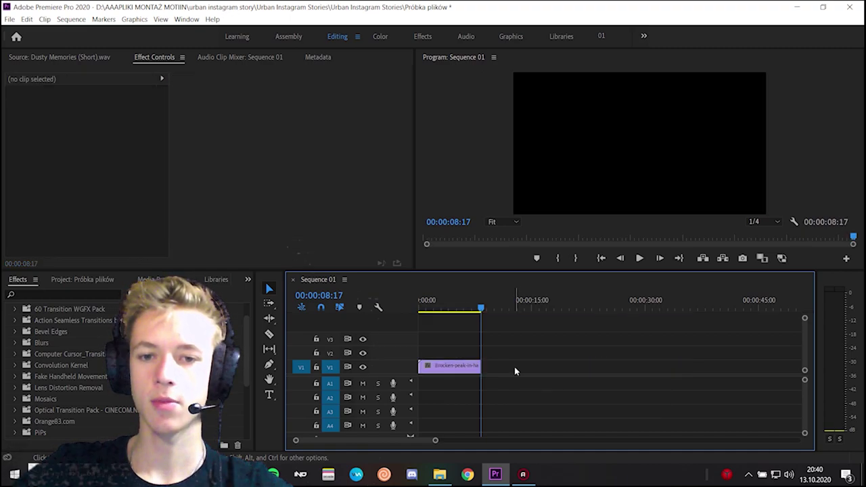
{"action": "left_click", "coordinate": [443, 310]}
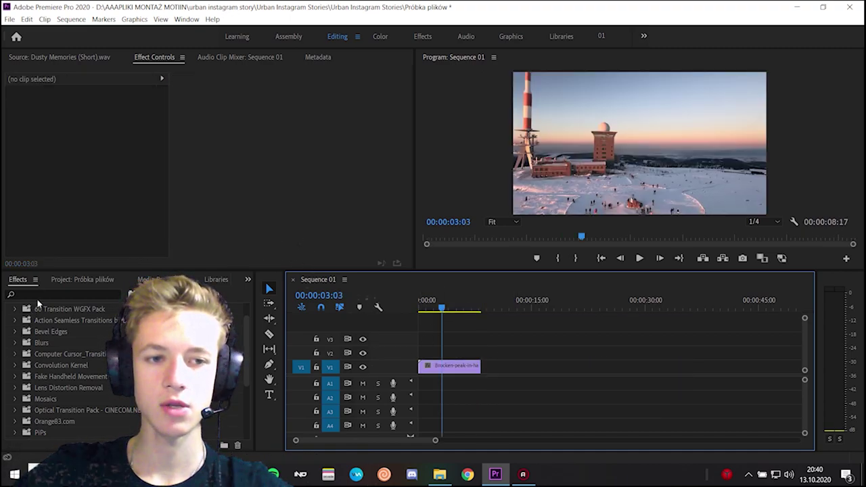
{"action": "key", "text": "shift+1"}
{"action": "left_click_drag", "start_coordinate": [47, 334], "coordinate": [425, 388]}
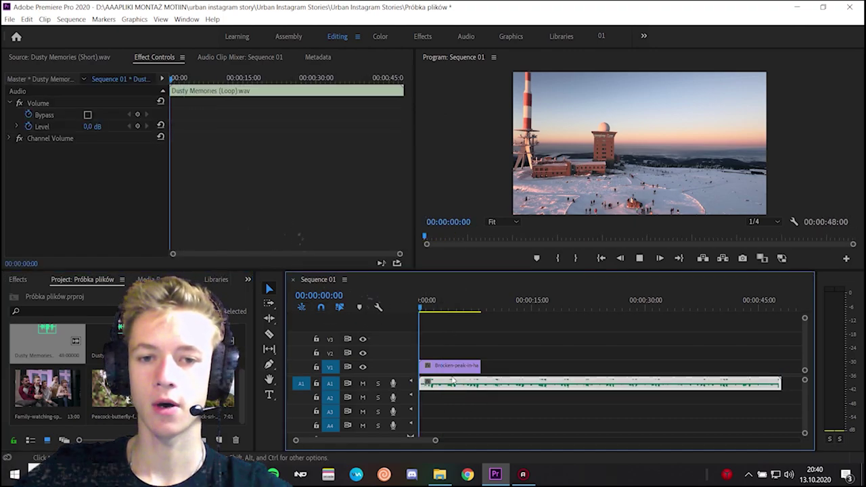
{"action": "key", "text": "="}
{"action": "key", "text": "space"}
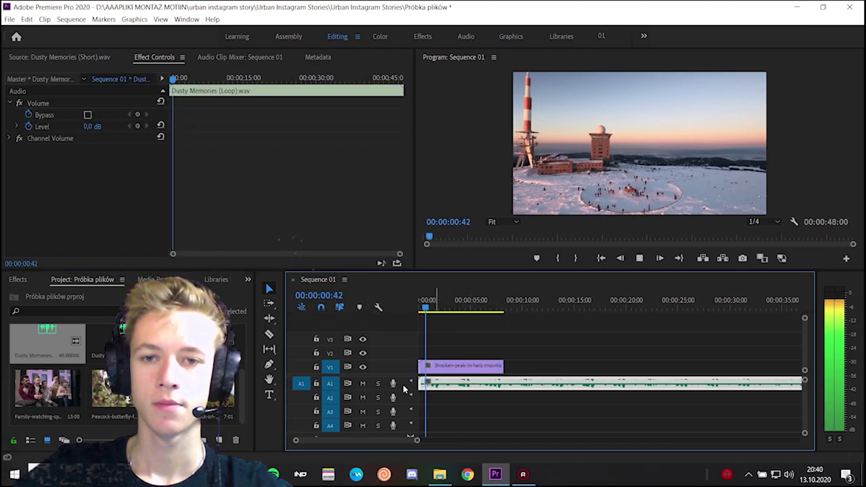
{"action": "left_click", "coordinate": [543, 366]}
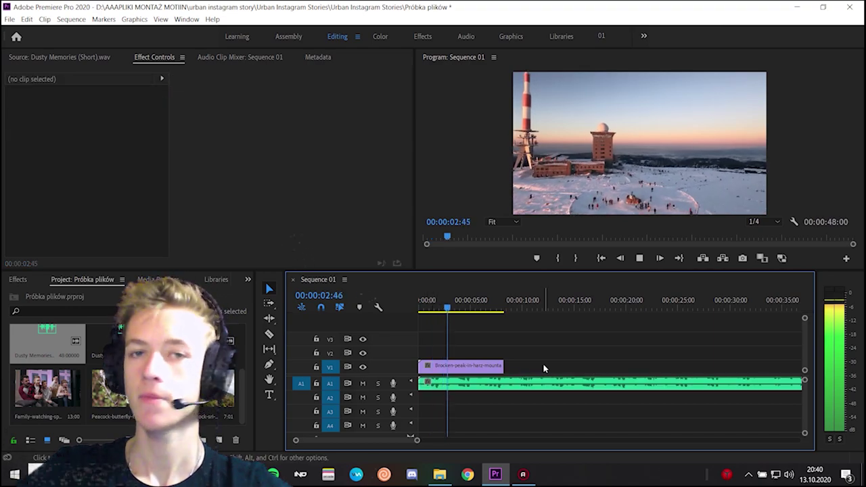
{"action": "key", "text": "space"}
Alt-drag a copy of the mountain clip onto V2, directly above the original
{"action": "left_click", "coordinate": [477, 365]}
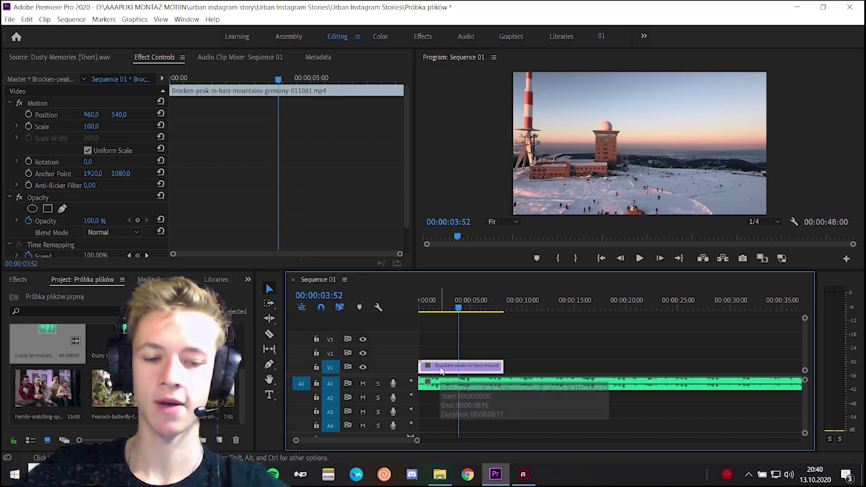
{"action": "key", "text": "alt"}
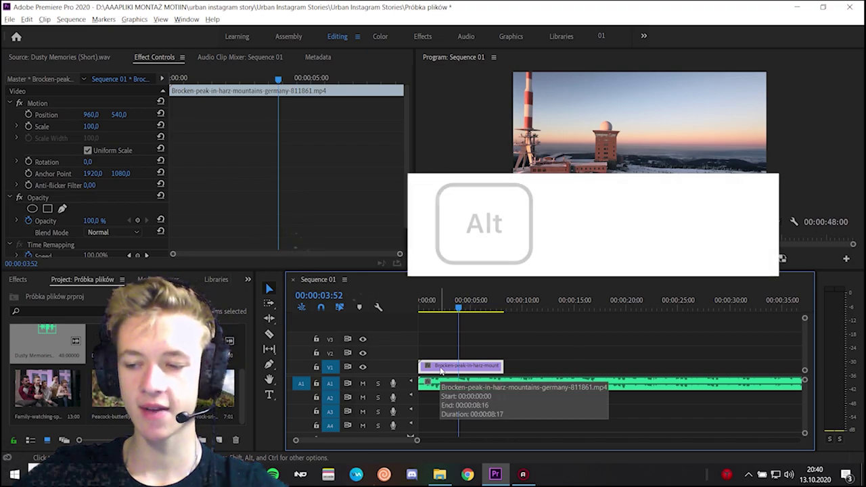
{"action": "left_click_drag", "start_coordinate": [452, 367], "coordinate": [455, 353]}
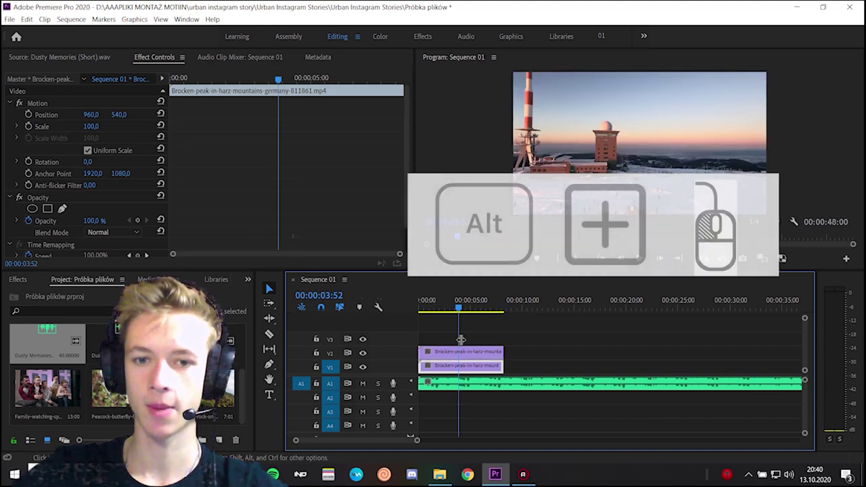
{"action": "left_click", "coordinate": [432, 306]}
{"action": "left_click", "coordinate": [437, 323]}
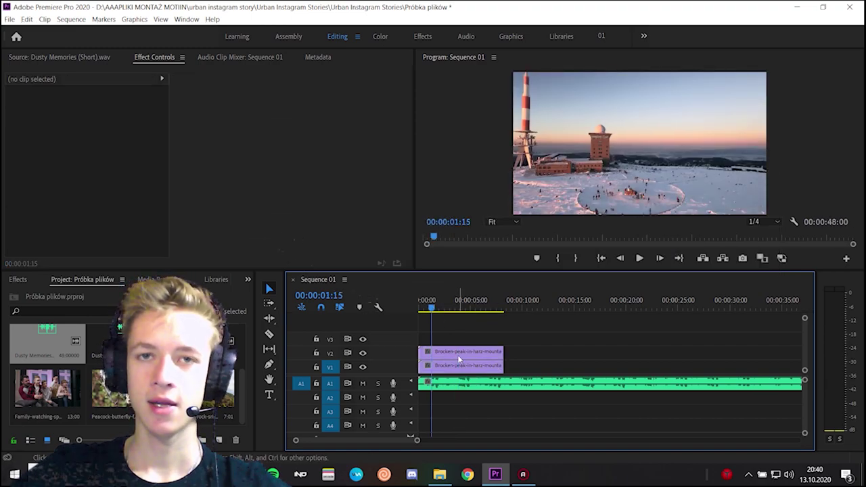
{"action": "left_click", "coordinate": [452, 348]}
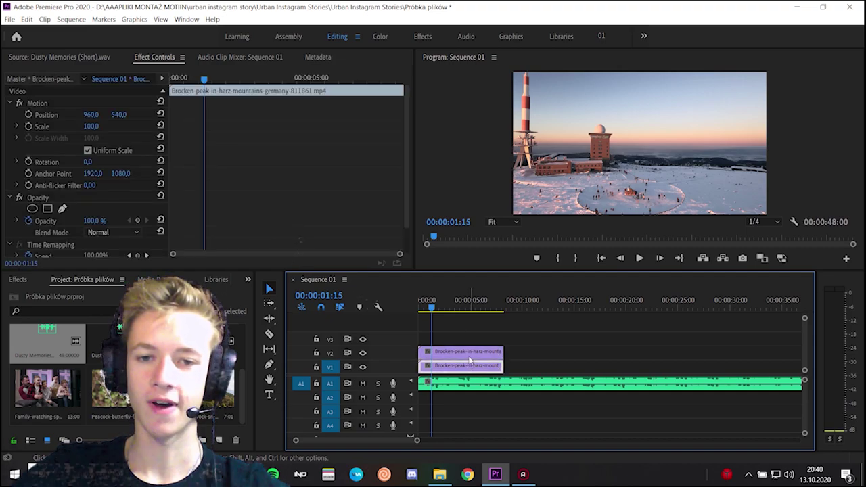
{"action": "left_click", "coordinate": [453, 330]}
Scroll the Effects presets down to the Ramka montażowa folder
{"action": "left_click", "coordinate": [18, 279]}
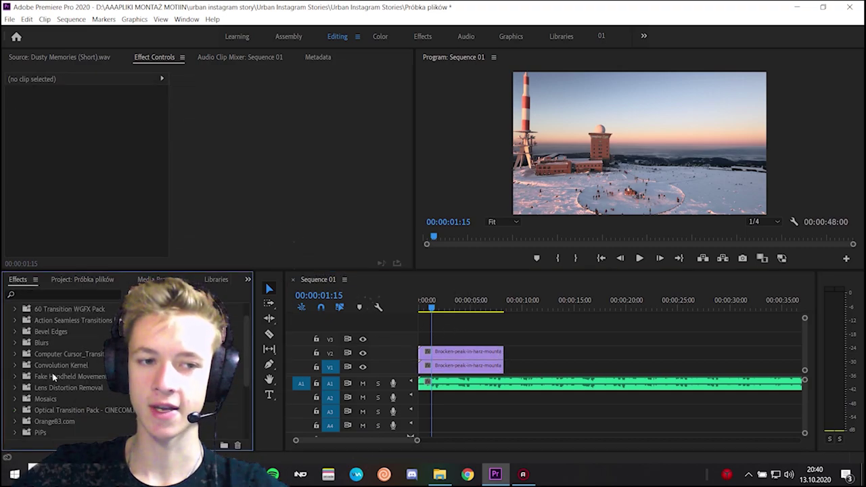
{"action": "scroll", "coordinate": [52, 332], "scroll_direction": "up", "scroll_amount": 2}
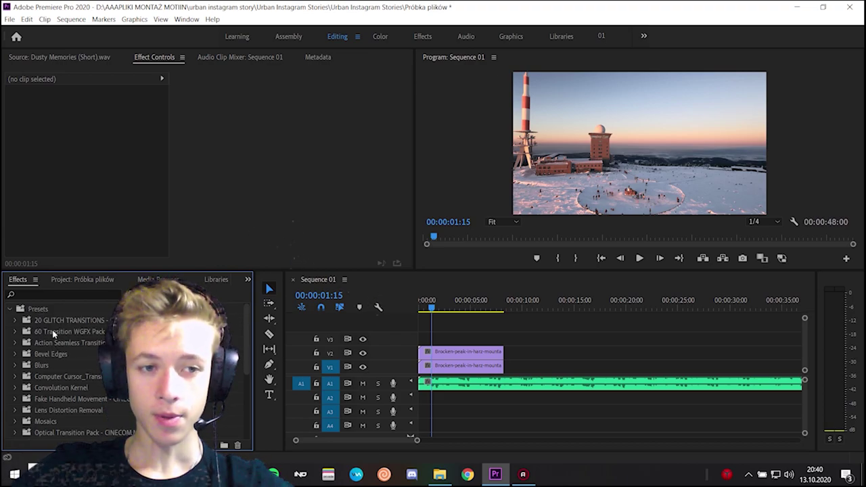
{"action": "right_click", "coordinate": [31, 308]}
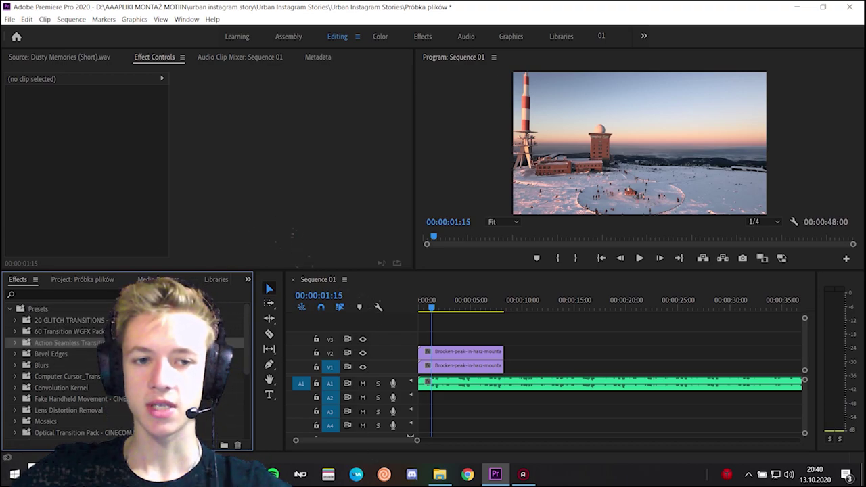
{"action": "scroll", "coordinate": [12, 369], "scroll_direction": "down", "scroll_amount": 5}
{"action": "scroll", "coordinate": [13, 368], "scroll_direction": "down", "scroll_amount": 1}
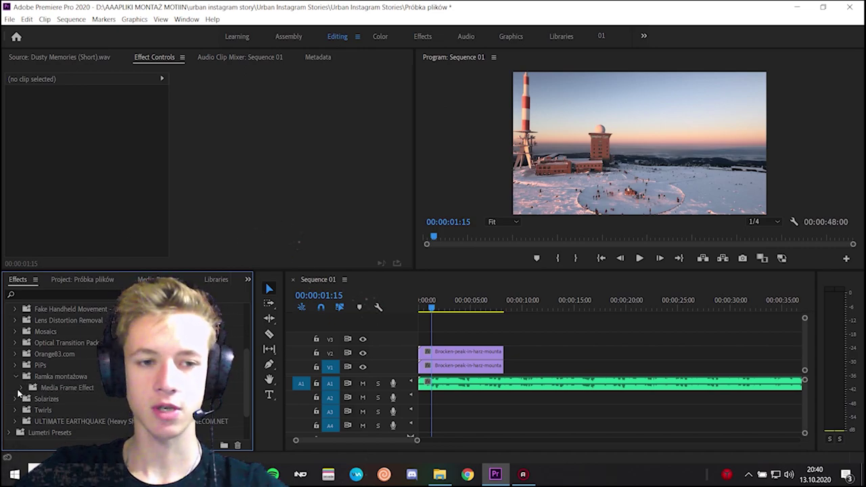
{"action": "scroll", "coordinate": [100, 363], "scroll_direction": "down", "scroll_amount": 3}
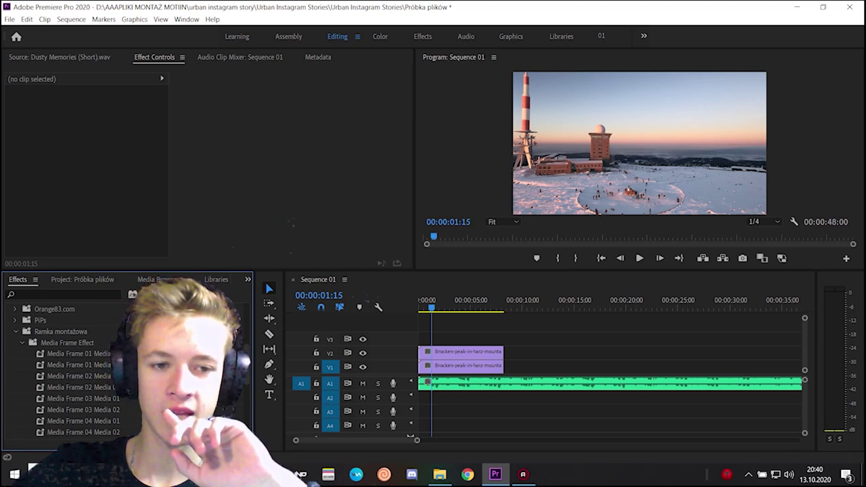
Browse the Media Frame 01 and Media Frame 03 presets, then select the V2 mountain clip
{"action": "left_click", "coordinate": [94, 354]}
{"action": "left_click", "coordinate": [100, 366]}
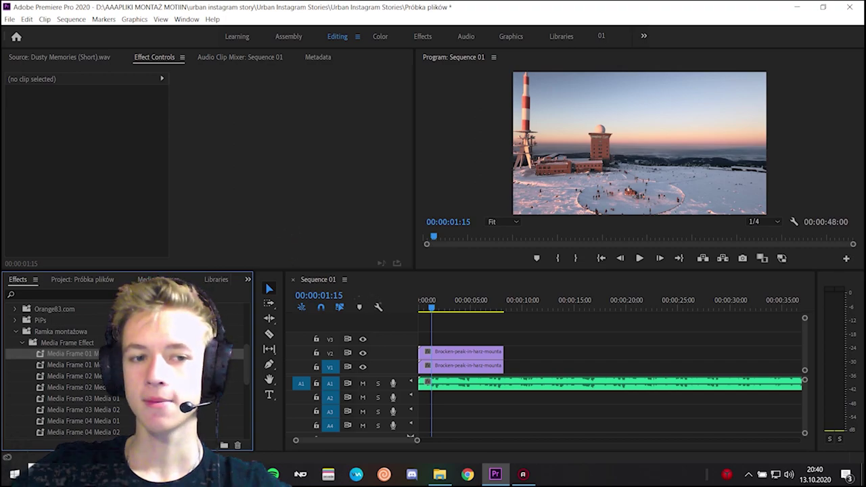
{"action": "left_click", "coordinate": [101, 385]}
{"action": "left_click", "coordinate": [121, 408]}
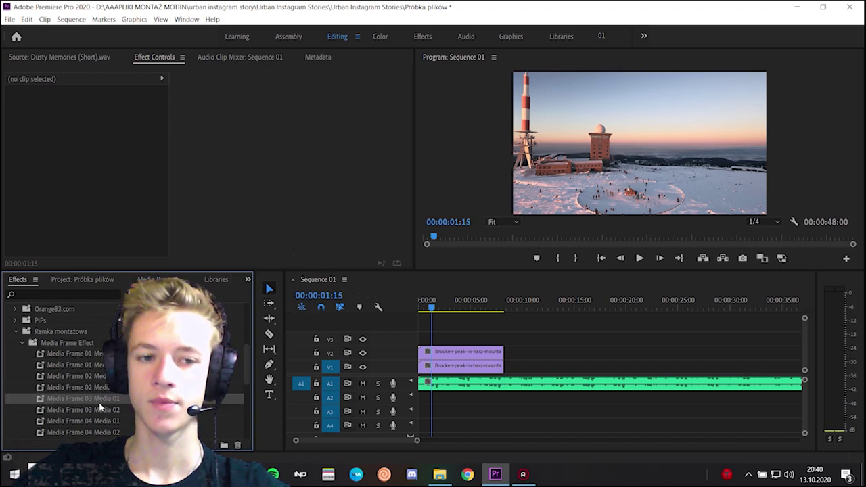
{"action": "left_click", "coordinate": [473, 354]}
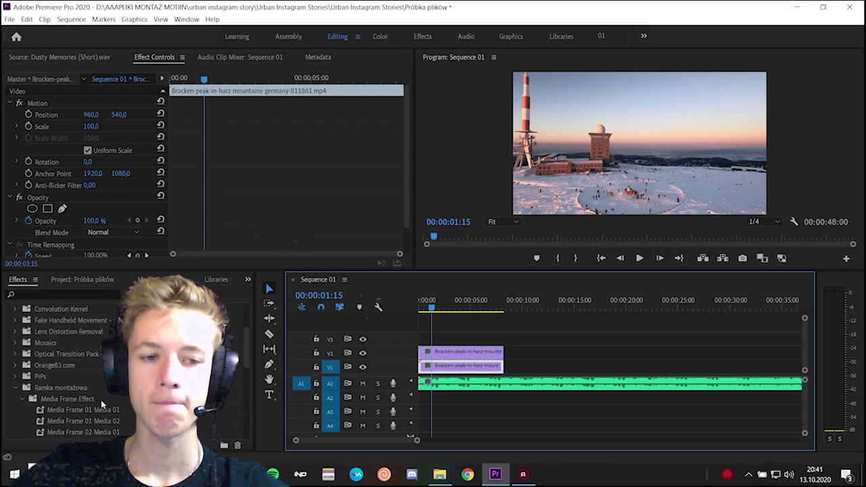
{"action": "scroll", "coordinate": [101, 396], "scroll_direction": "up", "scroll_amount": 1}
Try the Media Frame 01 preset on the mountain clip, preview it, then undo
{"action": "mouse_move", "coordinate": [98, 380]}
{"action": "left_mouse_down"}
{"action": "mouse_move", "coordinate": [448, 357]}
{"action": "mouse_move", "coordinate": [434, 366]}
{"action": "left_mouse_up"}
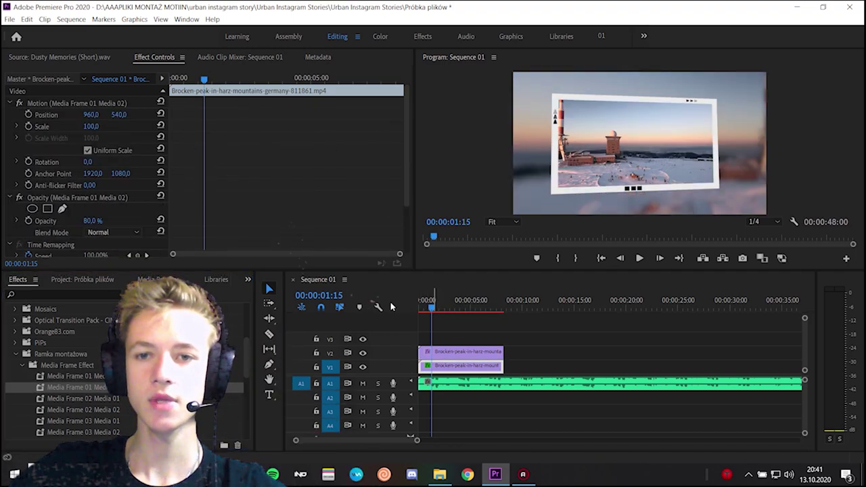
{"action": "left_click", "coordinate": [421, 300]}
{"action": "key", "text": "space"}
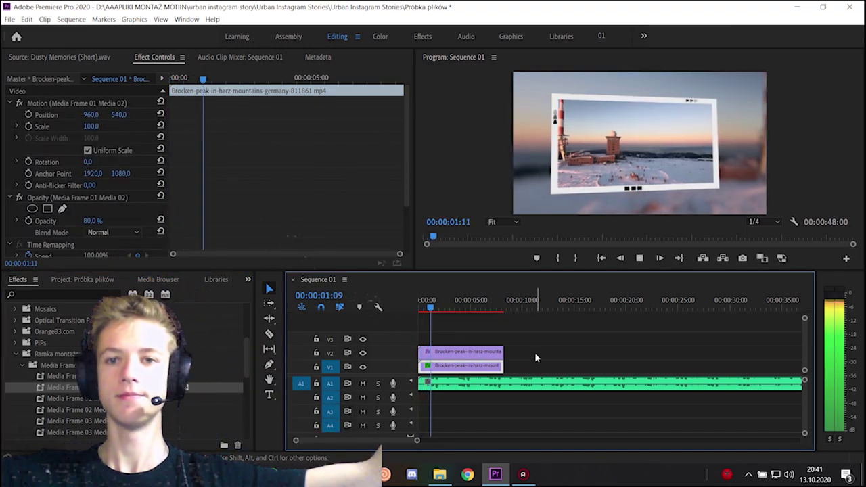
{"action": "key", "text": "space"}
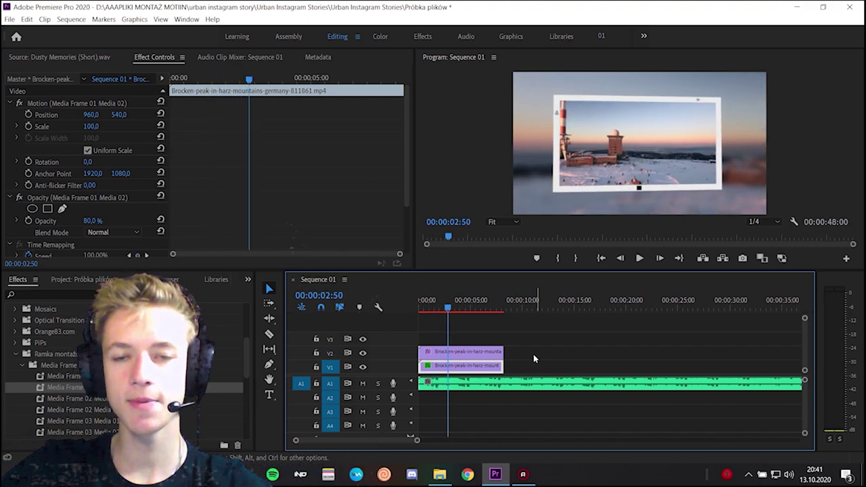
{"action": "left_click", "coordinate": [459, 351]}
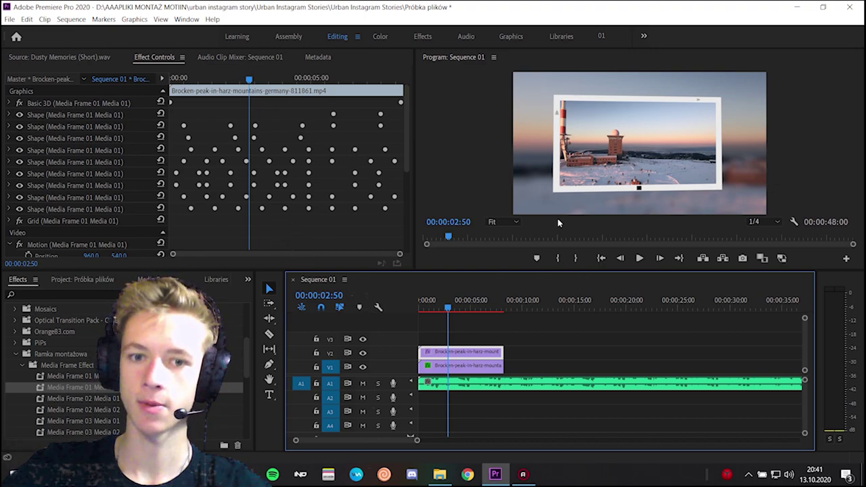
{"action": "key", "text": "ctrl+z"}
Try the Media Frame 07 preset on the V1 clip, play from the start, then undo
{"action": "scroll", "coordinate": [81, 392], "scroll_direction": "down", "scroll_amount": 5}
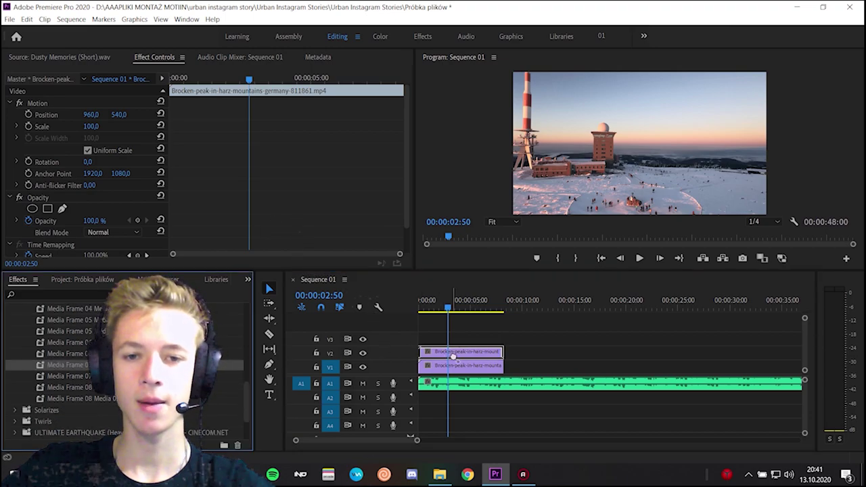
{"action": "left_click_drag", "start_coordinate": [75, 376], "coordinate": [466, 366]}
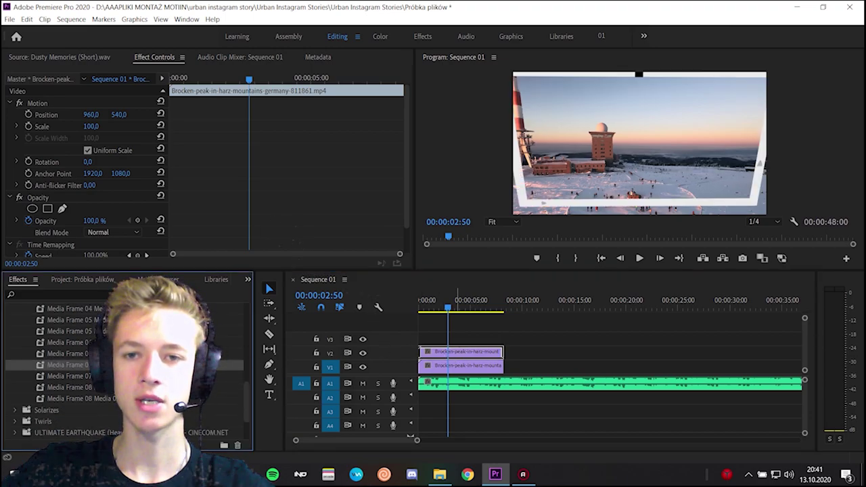
{"action": "left_click", "coordinate": [471, 365]}
{"action": "key", "text": "Home"}
{"action": "key", "text": "space"}
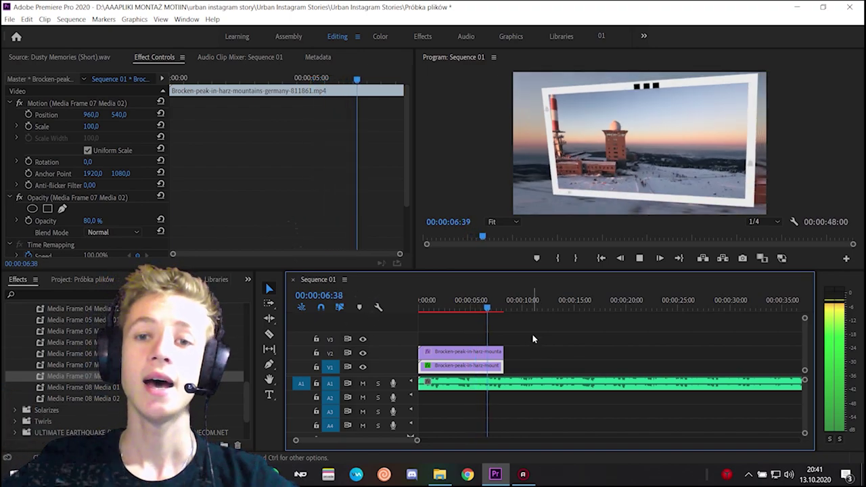
{"action": "key", "text": "space"}
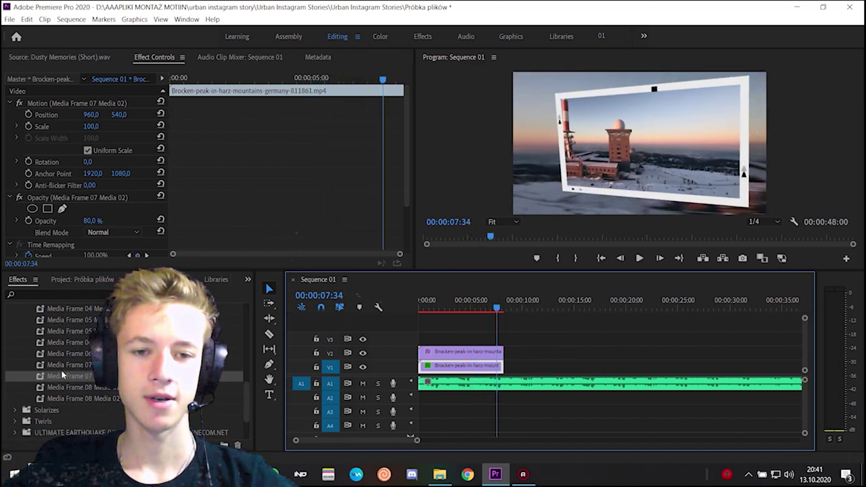
{"action": "key", "text": "ctrl+z"}
Try the Media Frame 04 preset on the mountain clip, then undo it
{"action": "scroll", "coordinate": [67, 379], "scroll_direction": "up", "scroll_amount": 1}
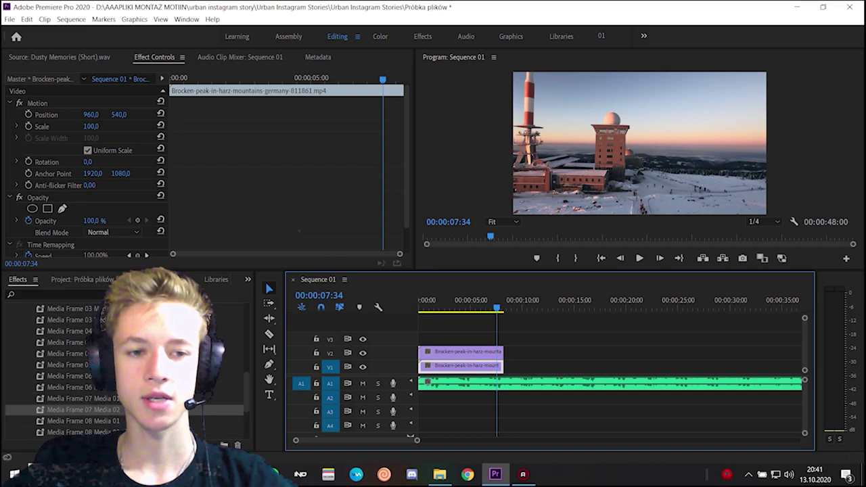
{"action": "mouse_move", "coordinate": [68, 331]}
{"action": "left_mouse_down"}
{"action": "mouse_move", "coordinate": [506, 361]}
{"action": "mouse_move", "coordinate": [486, 357]}
{"action": "left_mouse_up"}
{"action": "left_click", "coordinate": [460, 365]}
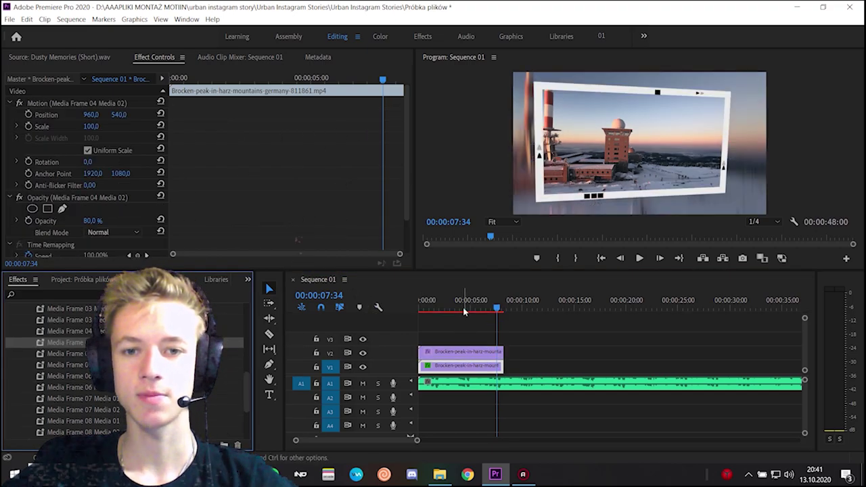
{"action": "key", "text": "ctrl+z"}
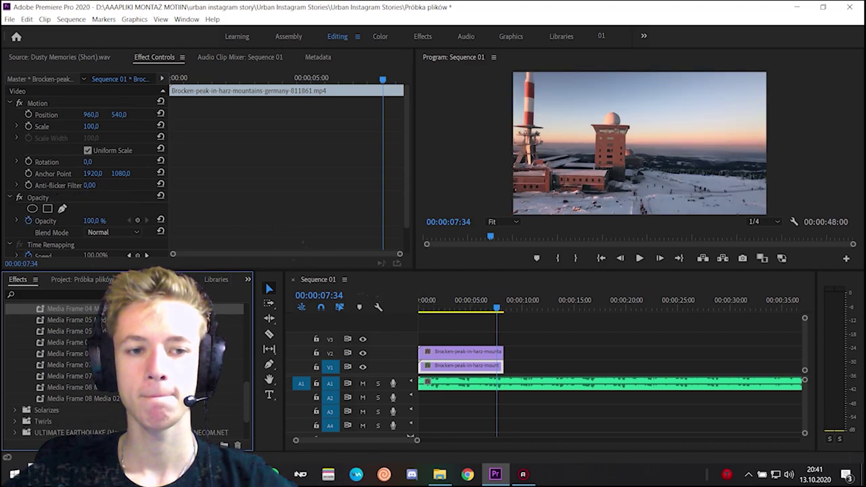
Apply the Media Frame 06 preset to the V2 clip and review it around four seconds
{"action": "left_click_drag", "start_coordinate": [479, 352], "coordinate": [479, 352]}
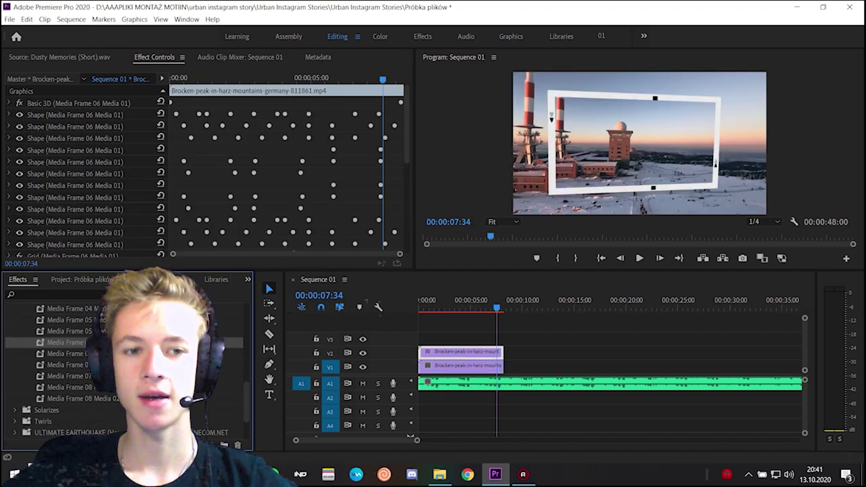
{"action": "left_click", "coordinate": [433, 369]}
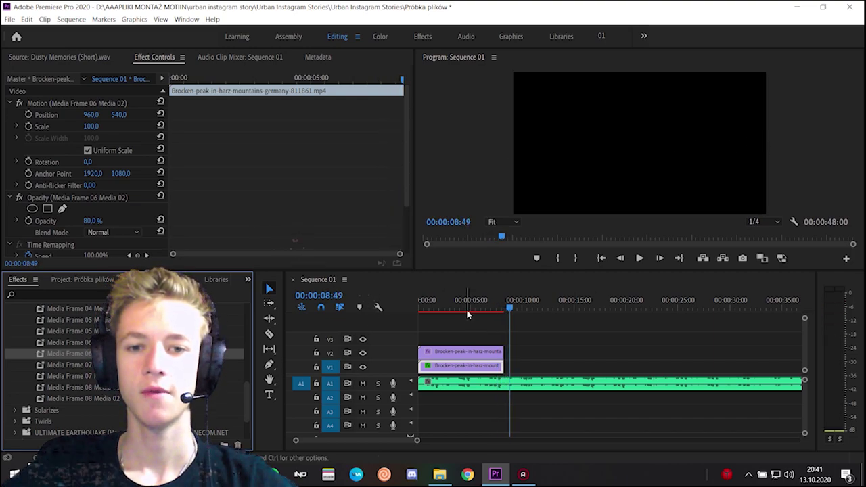
{"action": "left_click", "coordinate": [466, 309]}
{"action": "left_click", "coordinate": [629, 365]}
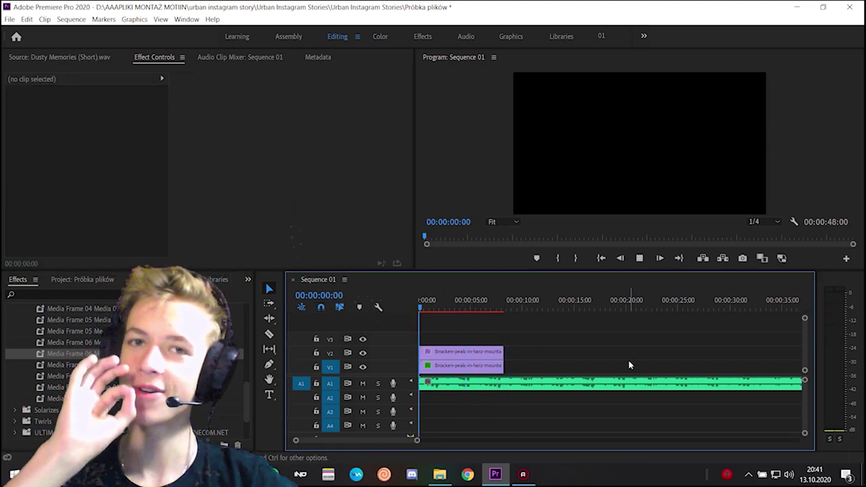
Play back the framed sequence, then save the project
{"action": "key", "text": "space"}
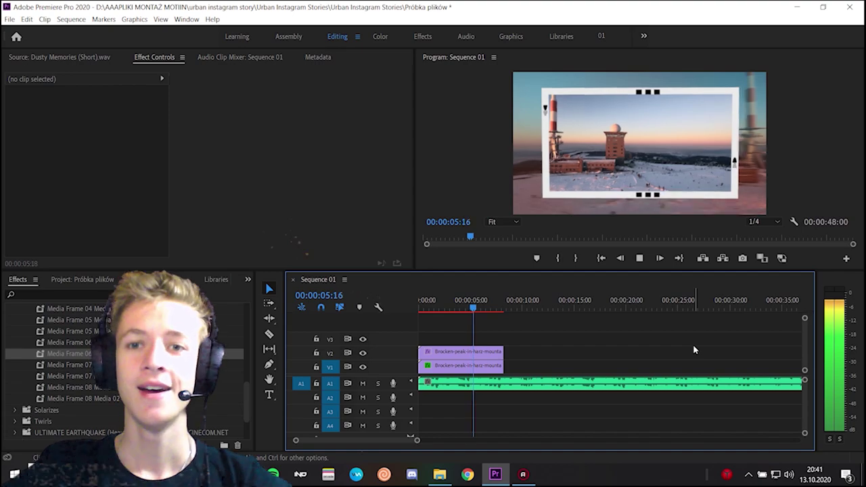
{"action": "key", "text": "space"}
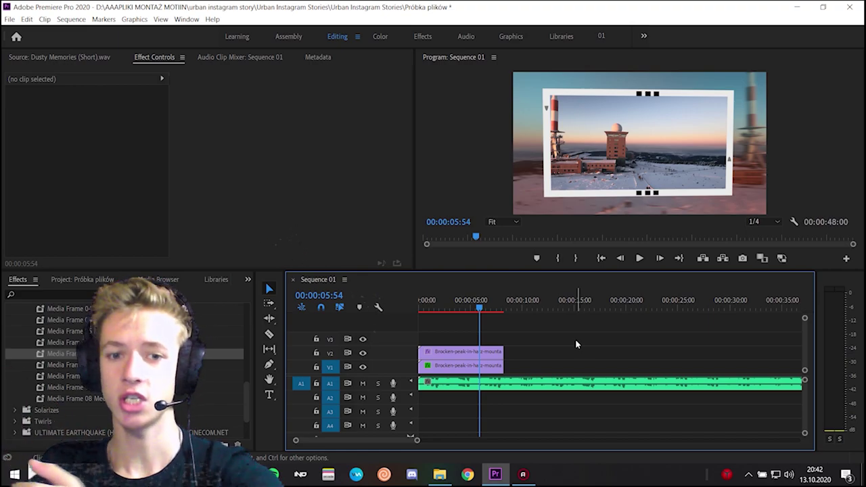
{"action": "key", "text": "ctrl+s"}
Marquee-select and delete all clips in Sequence 01, then collapse the Presets folder
{"action": "key", "text": "space"}
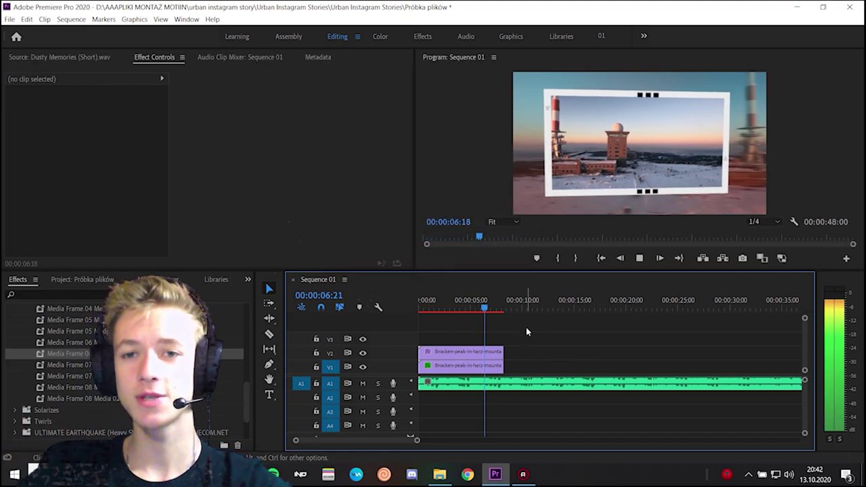
{"action": "left_click_drag", "start_coordinate": [532, 326], "coordinate": [414, 376]}
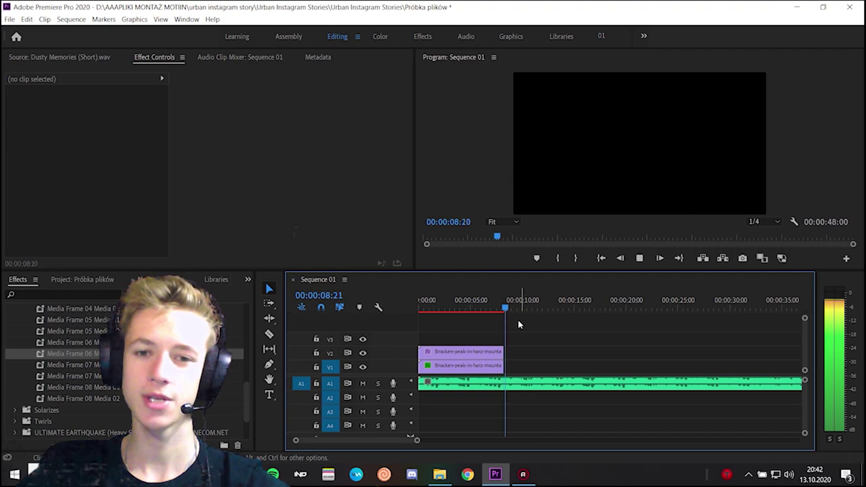
{"action": "key", "text": "Delete"}
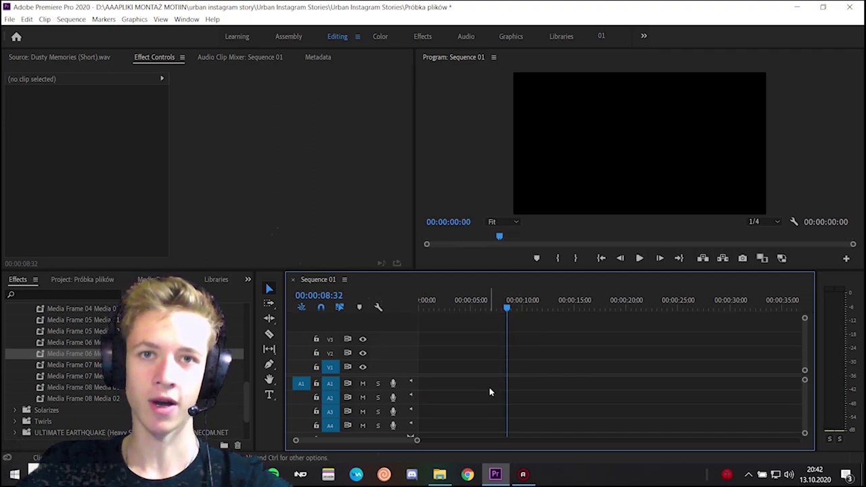
{"action": "scroll", "coordinate": [12, 322], "scroll_direction": "up", "scroll_amount": 4}
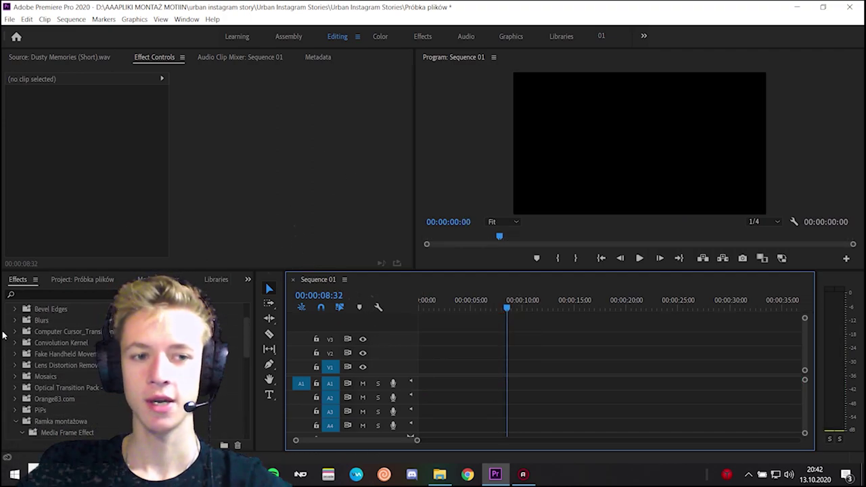
{"action": "left_click", "coordinate": [12, 309]}
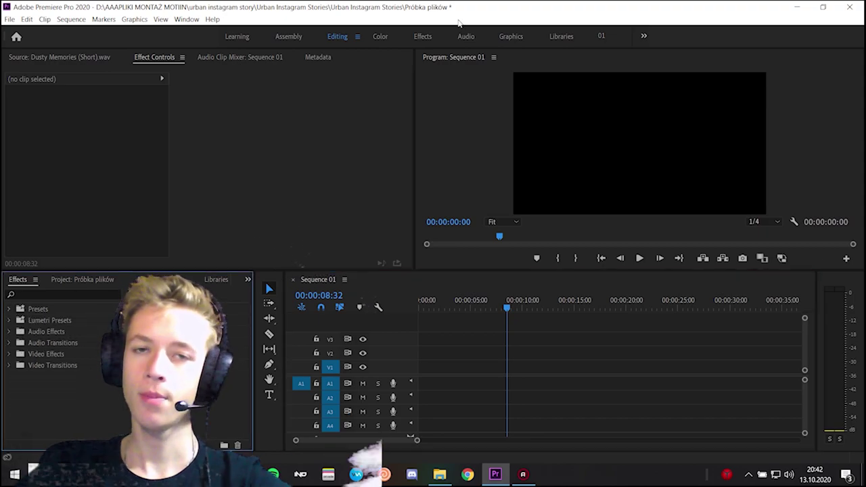
Switch to the Graphics workspace and search the Essential Graphics templates for 'instagram'
{"action": "left_click", "coordinate": [503, 39]}
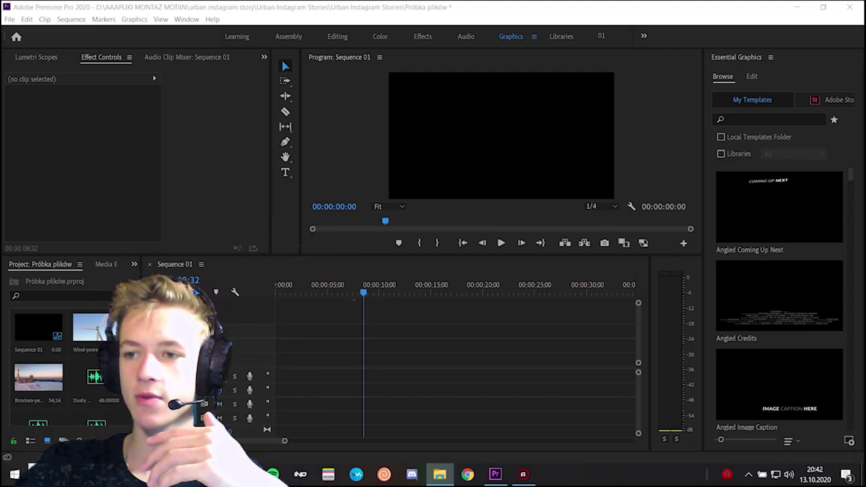
{"action": "left_click", "coordinate": [749, 118]}
{"action": "type", "text": "instagram"}
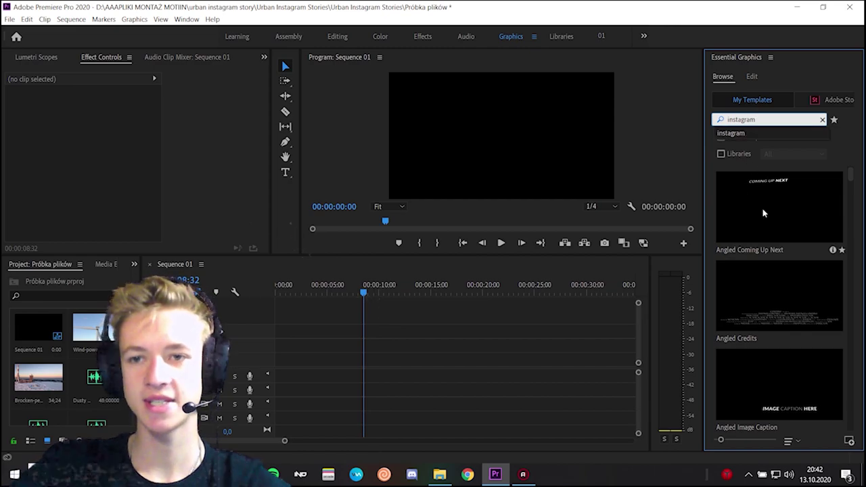
{"action": "left_click", "coordinate": [766, 136]}
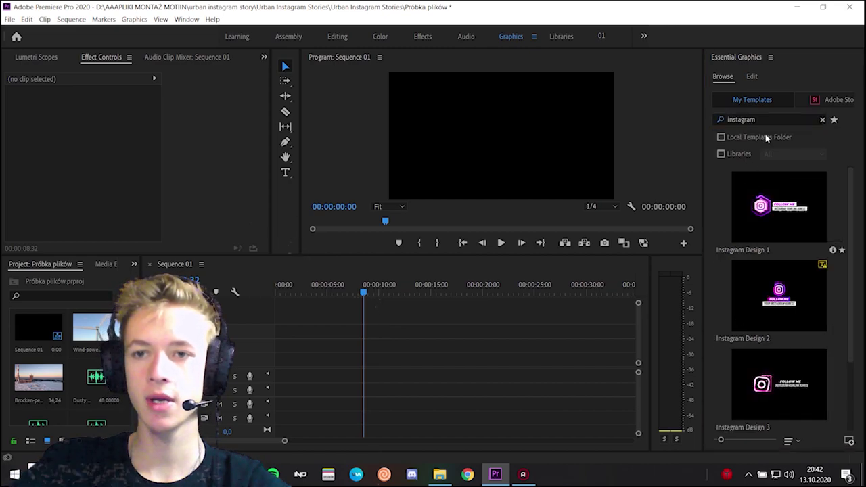
{"action": "scroll", "coordinate": [805, 259], "scroll_direction": "down", "scroll_amount": 2}
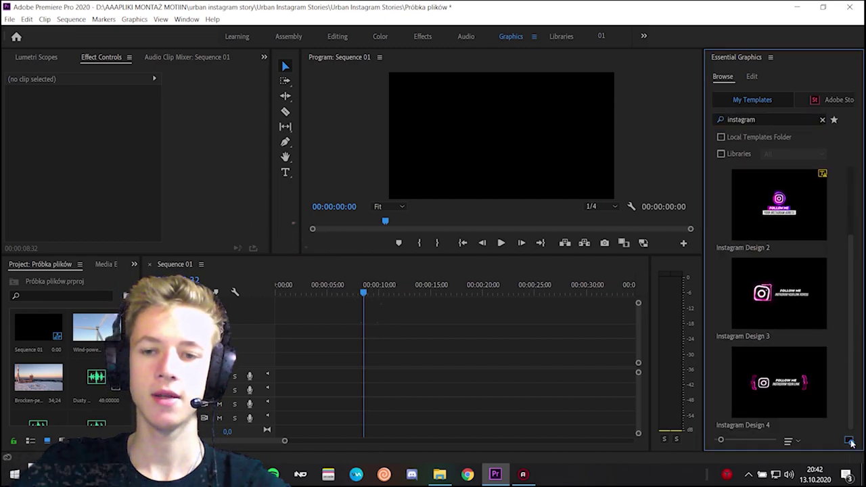
Dismiss the template install dialog and scroll the results to Instagram Design 1–3
{"action": "left_click", "coordinate": [850, 440]}
{"action": "left_click", "coordinate": [592, 33]}
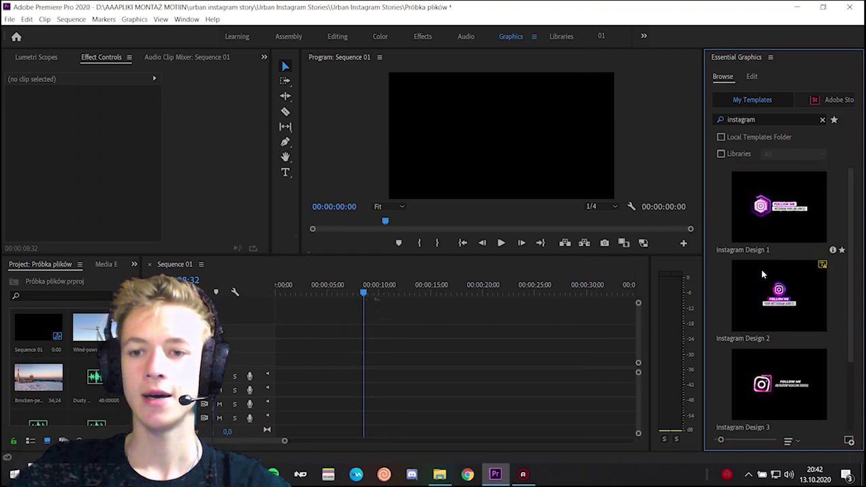
{"action": "scroll", "coordinate": [760, 267], "scroll_direction": "up", "scroll_amount": 2}
{"action": "scroll", "coordinate": [765, 260], "scroll_direction": "down", "scroll_amount": 2}
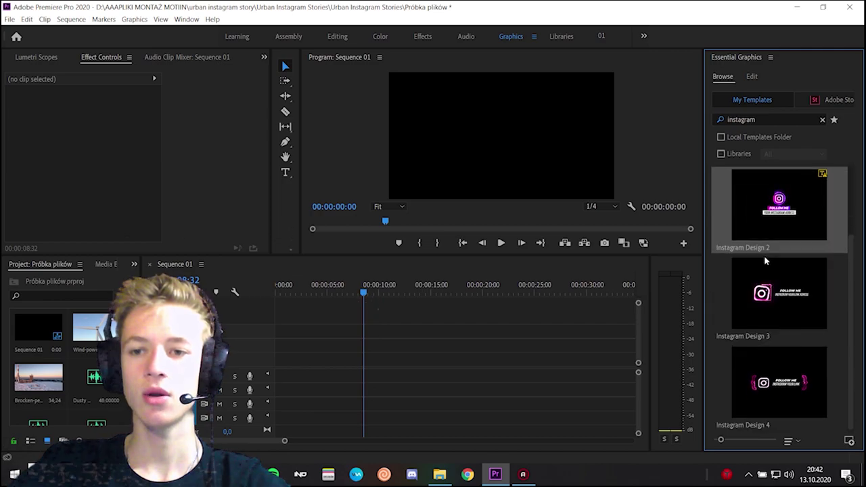
{"action": "scroll", "coordinate": [787, 236], "scroll_direction": "up", "scroll_amount": 1}
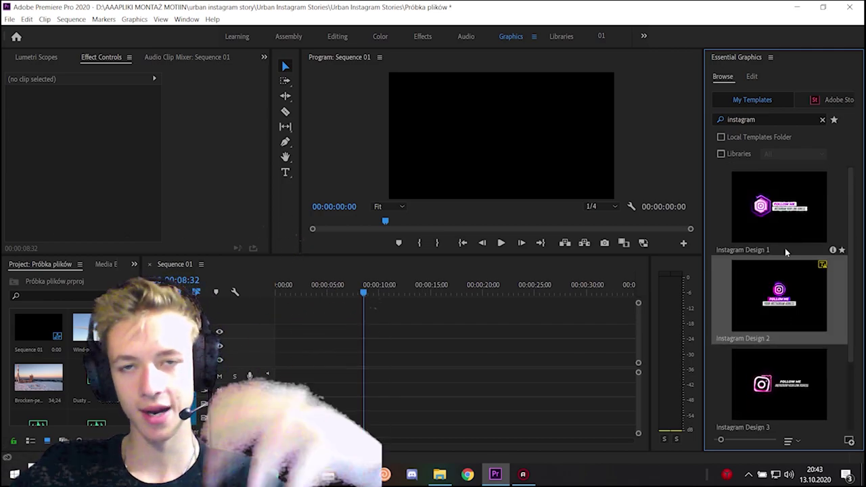
{"action": "scroll", "coordinate": [785, 247], "scroll_direction": "down", "scroll_amount": 1}
{"action": "scroll", "coordinate": [778, 274], "scroll_direction": "up", "scroll_amount": 1}
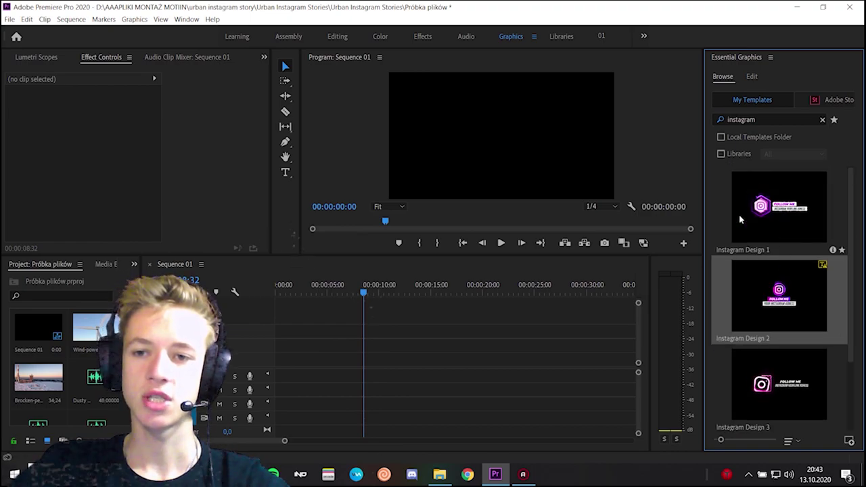
Add Instagram Design 1 to the timeline, keeping existing sequence settings, and preview it from the start
{"action": "left_click_drag", "start_coordinate": [292, 410], "coordinate": [279, 365]}
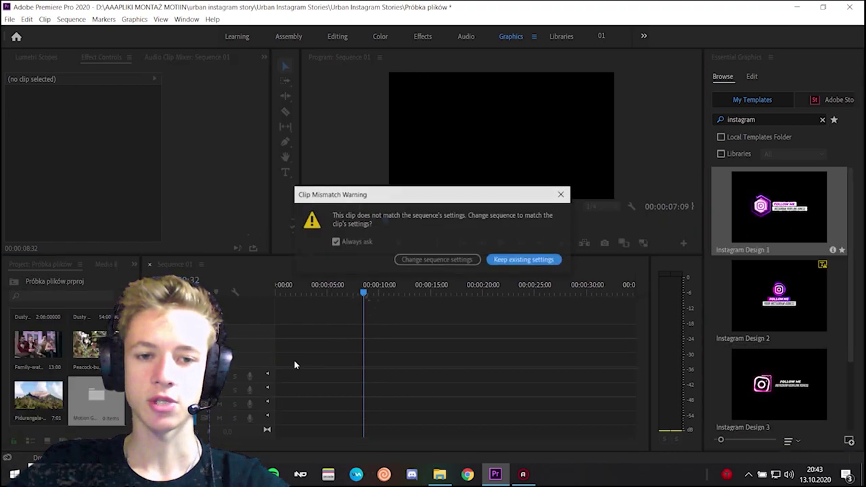
{"action": "left_click", "coordinate": [438, 258]}
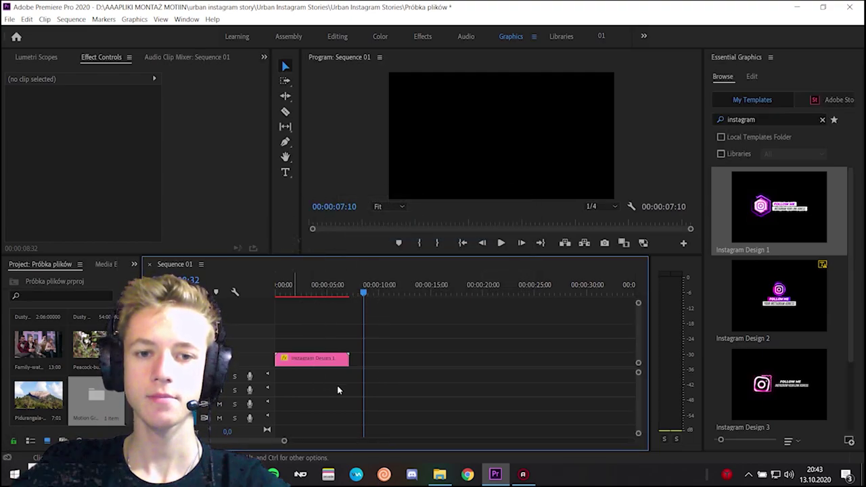
{"action": "key", "text": "space"}
{"action": "left_click", "coordinate": [299, 293]}
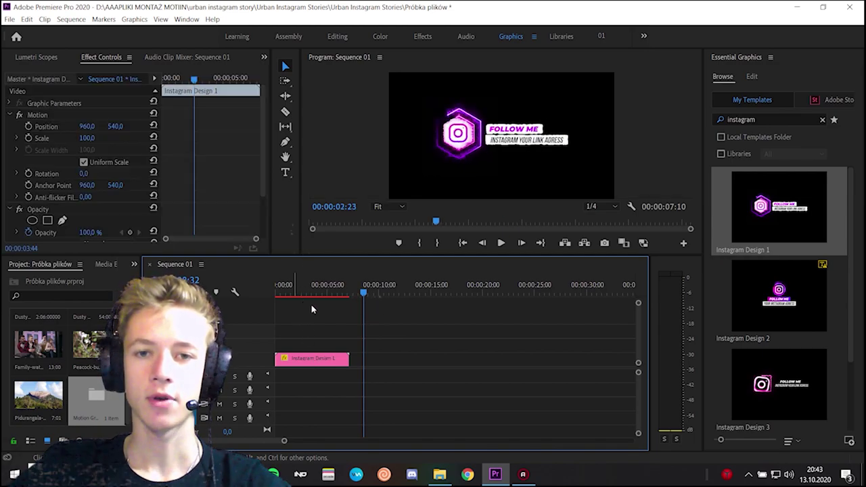
{"action": "key", "text": "Home"}
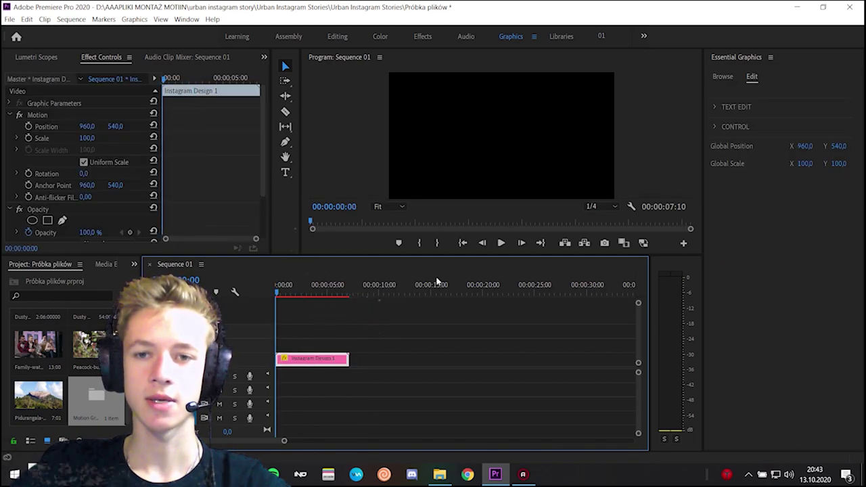
{"action": "key", "text": "space"}
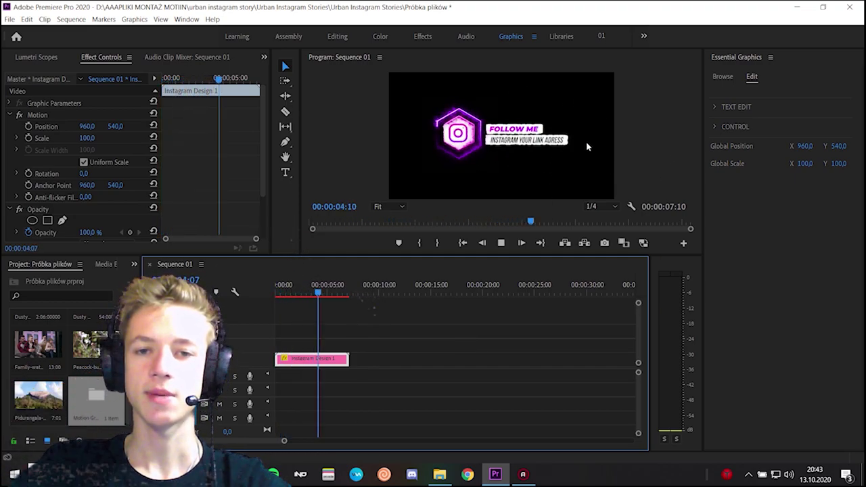
Show the graphic's Essential Graphics Edit properties with Text Edit expanded
{"action": "left_click", "coordinate": [722, 78]}
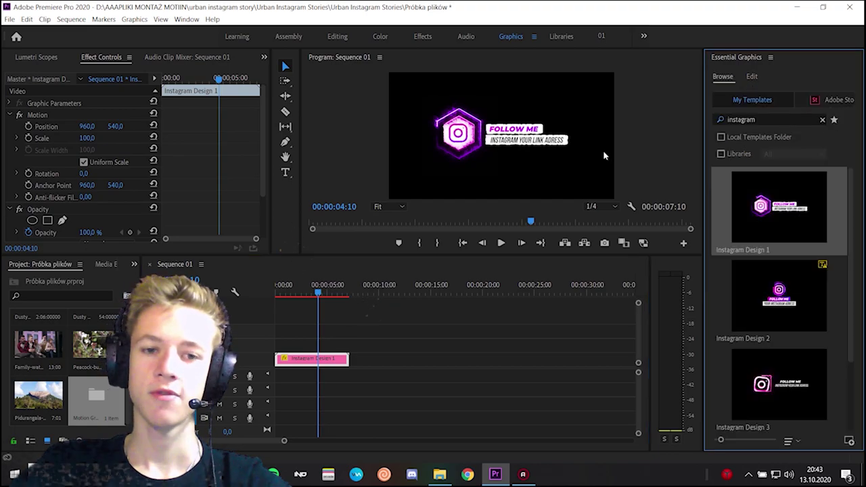
{"action": "left_click", "coordinate": [341, 361]}
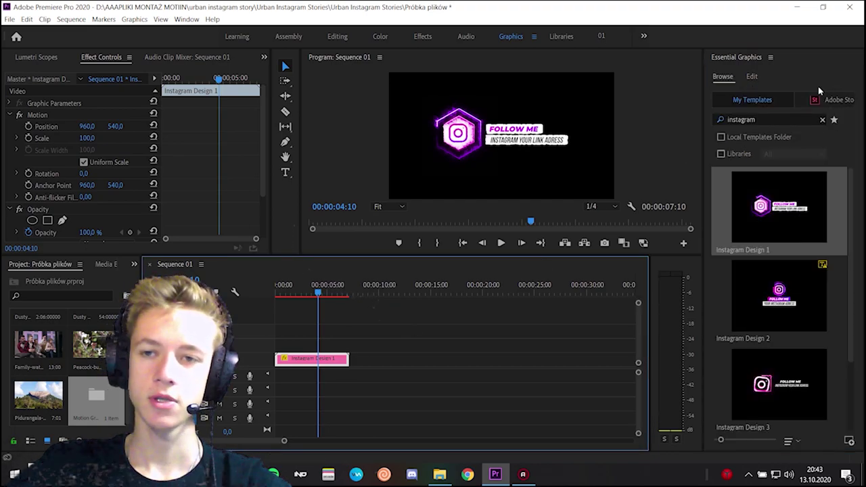
{"action": "left_click", "coordinate": [751, 79]}
{"action": "left_click", "coordinate": [714, 107]}
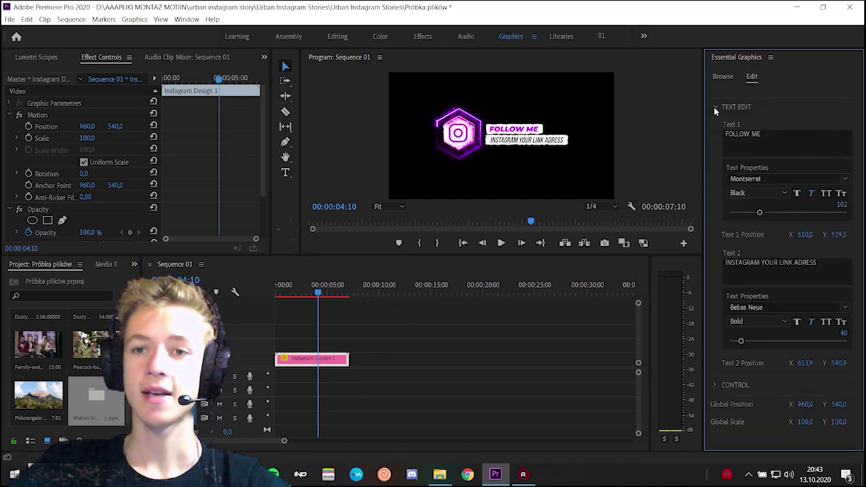
Replace the 'FOLLOW ME' top line with 'Obserwuj mnie'
{"action": "left_click", "coordinate": [781, 137]}
{"action": "type", "text": "O"}
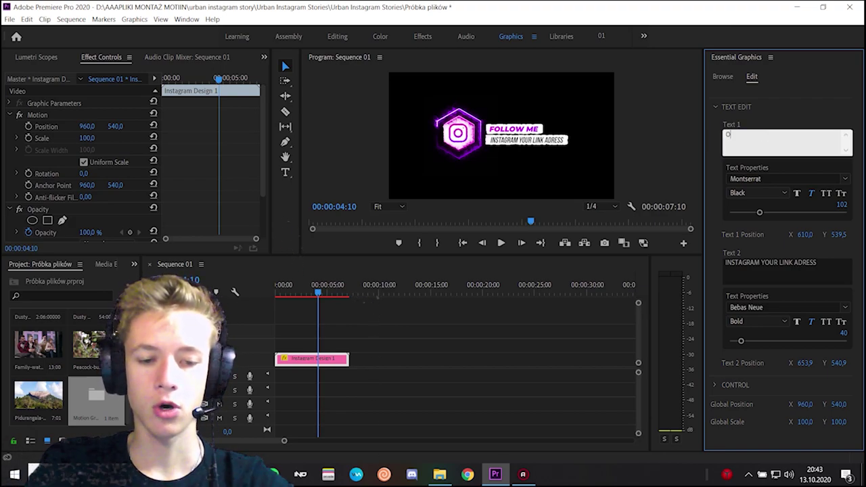
{"action": "type", "text": "bserwuj mnie"}
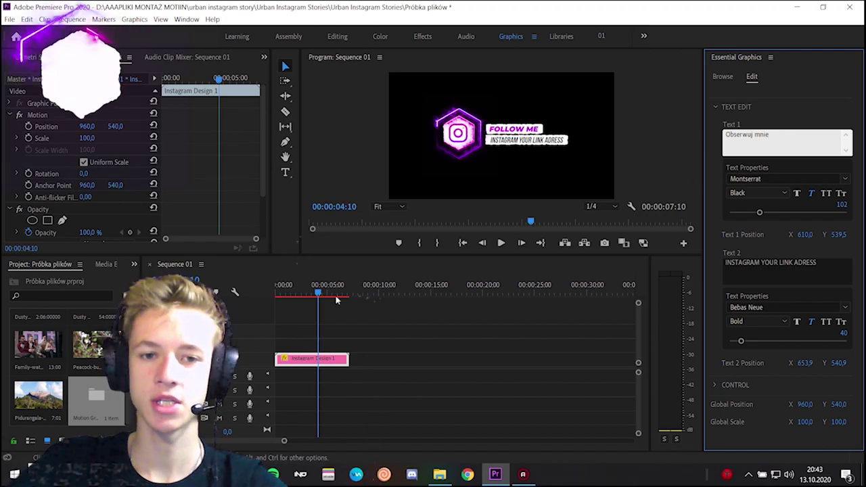
{"action": "left_click", "coordinate": [309, 287]}
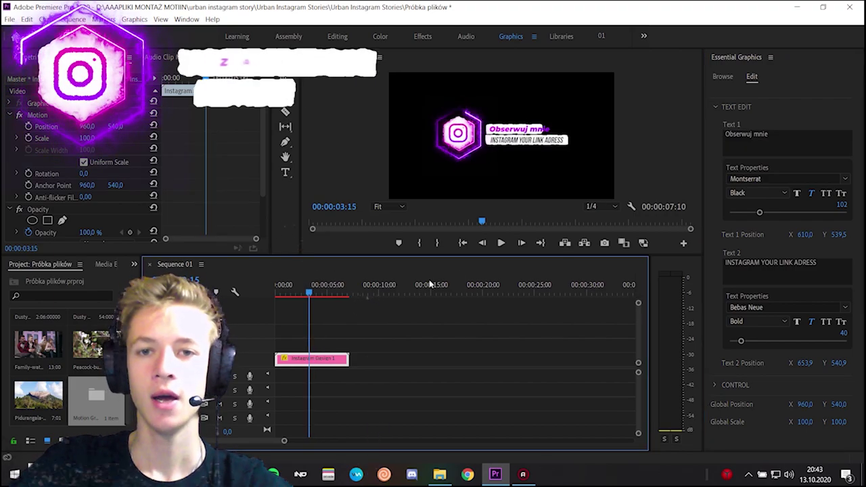
{"action": "left_click", "coordinate": [778, 142]}
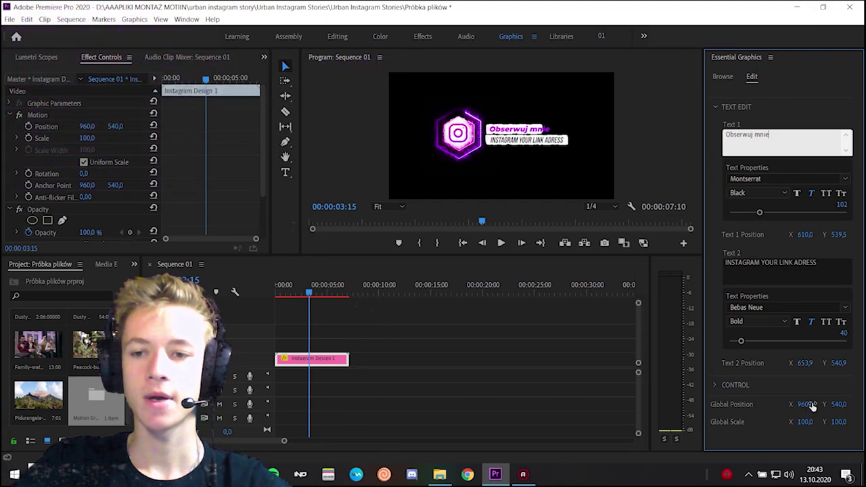
Nudge the graphic's global position and scale to 98, leaving the link line unchanged
{"action": "mouse_move", "coordinate": [807, 405]}
{"action": "left_mouse_down"}
{"action": "mouse_move", "coordinate": [846, 404]}
{"action": "mouse_move", "coordinate": [812, 427]}
{"action": "mouse_move", "coordinate": [796, 425]}
{"action": "left_mouse_up"}
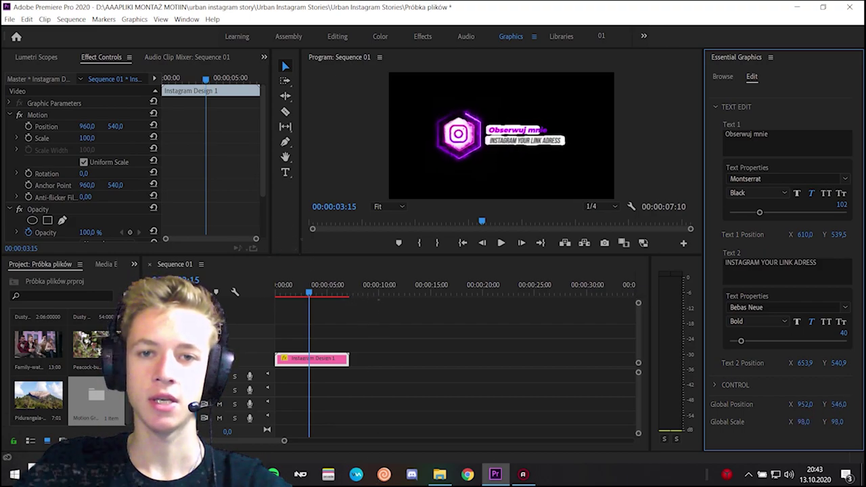
{"action": "left_click", "coordinate": [780, 280]}
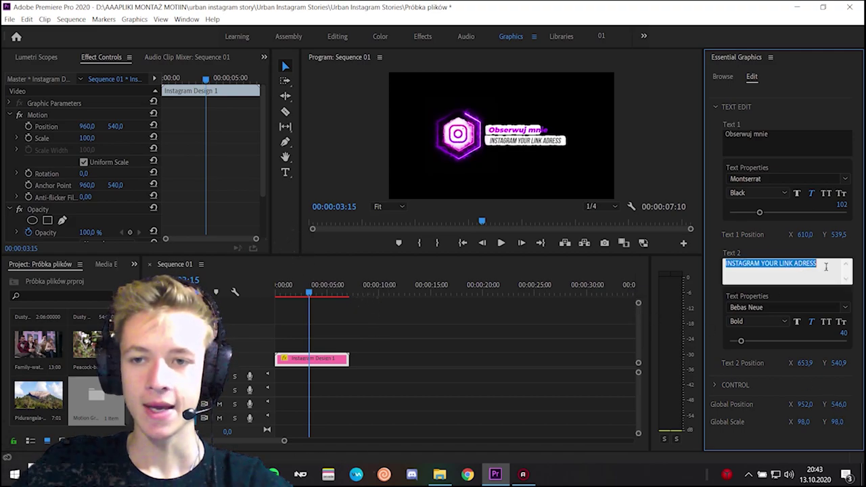
{"action": "left_click", "coordinate": [522, 148]}
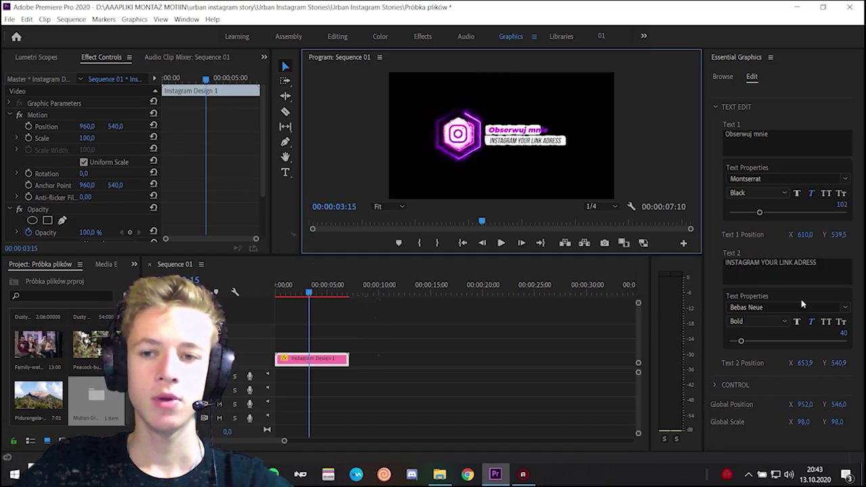
{"action": "left_click", "coordinate": [713, 110]}
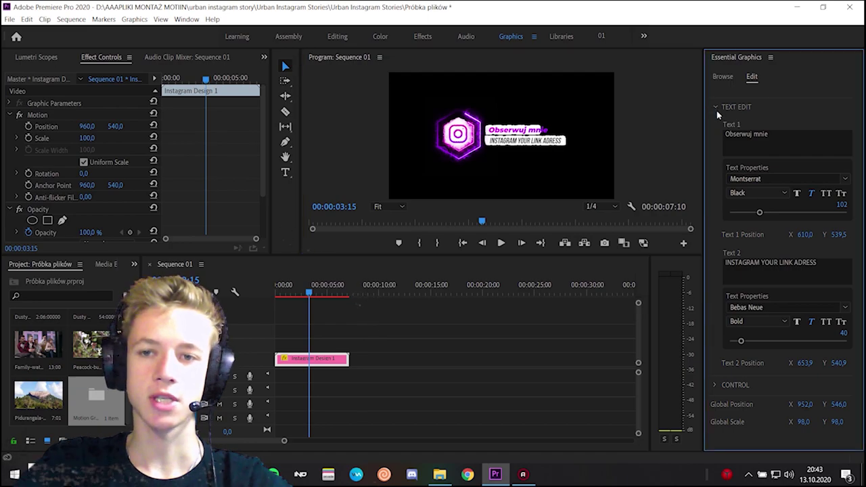
{"action": "left_click", "coordinate": [716, 110]}
{"action": "left_click", "coordinate": [715, 127]}
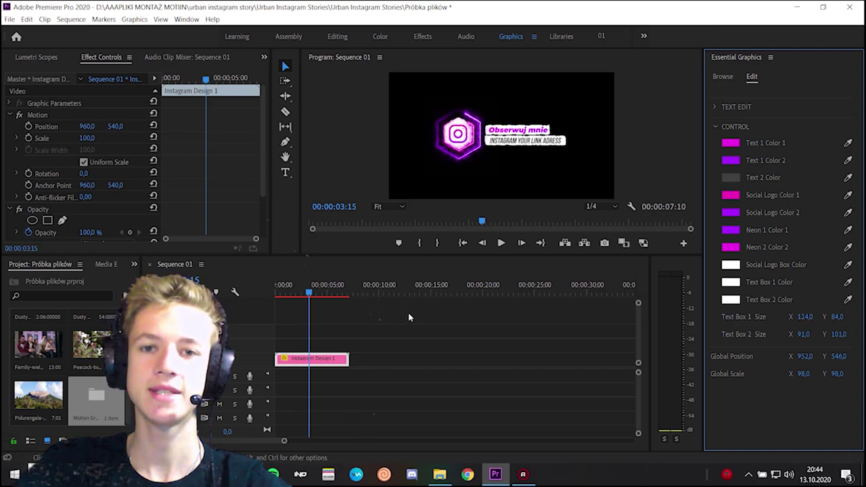
Set Text 1 Color 1 and Social Logo Color 2 to green
{"action": "left_click", "coordinate": [733, 142]}
{"action": "left_click", "coordinate": [170, 78]}
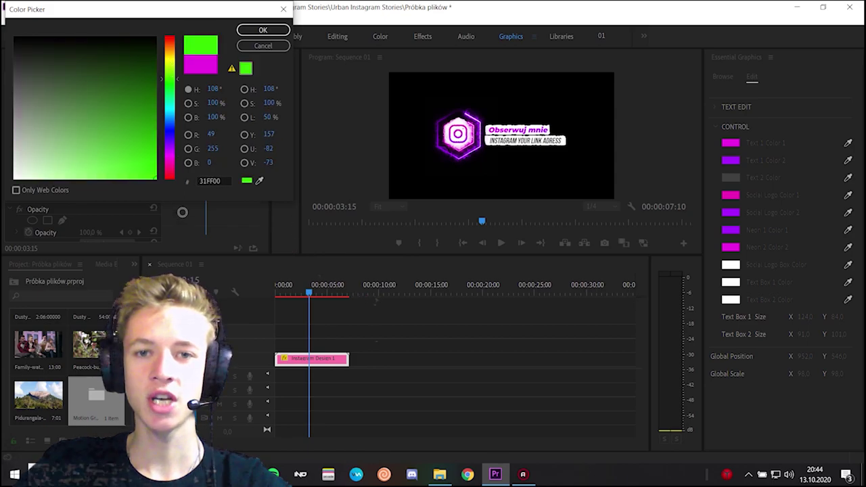
{"action": "left_click", "coordinate": [262, 31]}
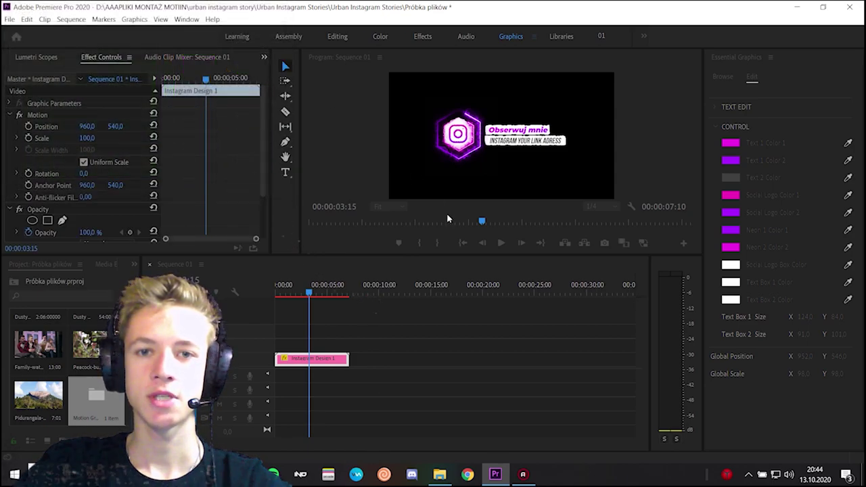
{"action": "left_click", "coordinate": [294, 290]}
{"action": "left_click", "coordinate": [729, 211]}
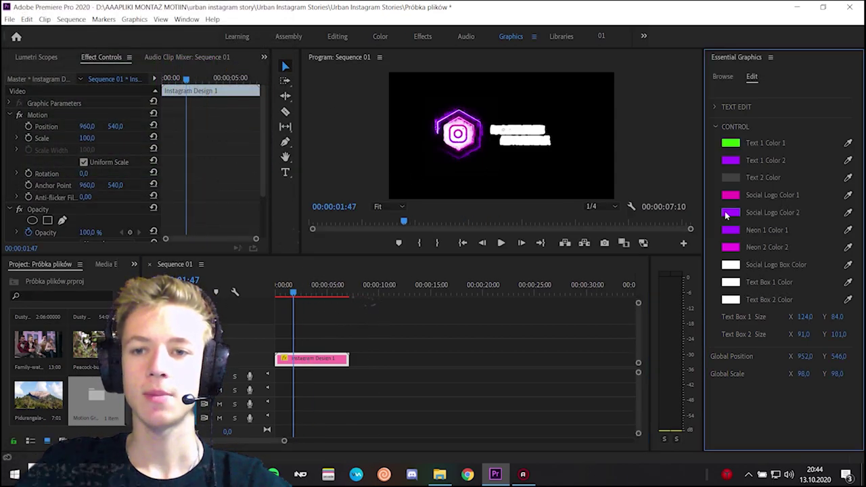
{"action": "left_click", "coordinate": [173, 85]}
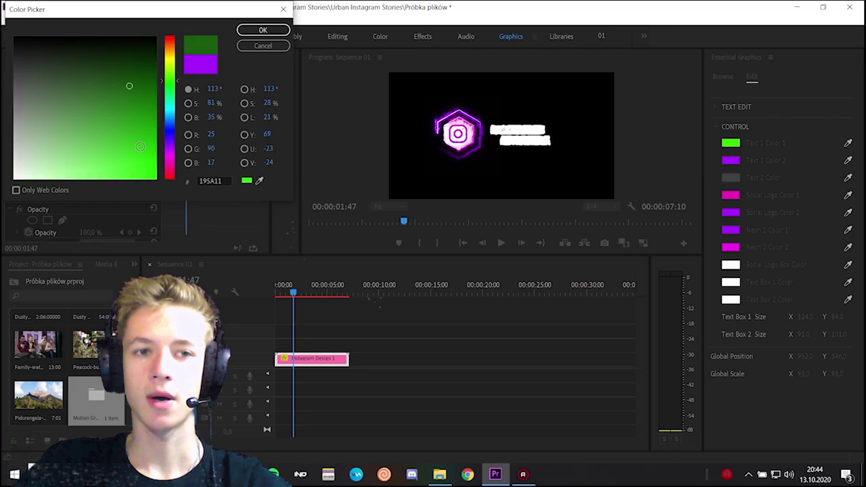
{"action": "left_click", "coordinate": [262, 30]}
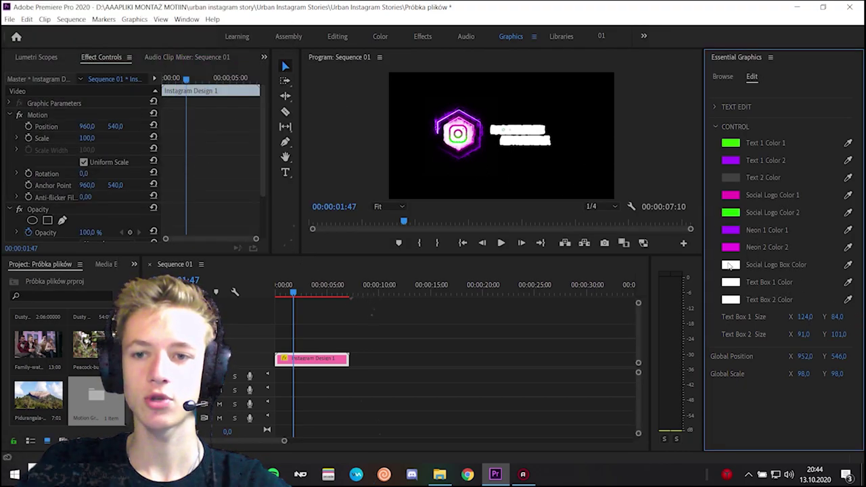
Change Neon 1 Color 1 from purple to red and stop the preview
{"action": "left_click", "coordinate": [730, 231]}
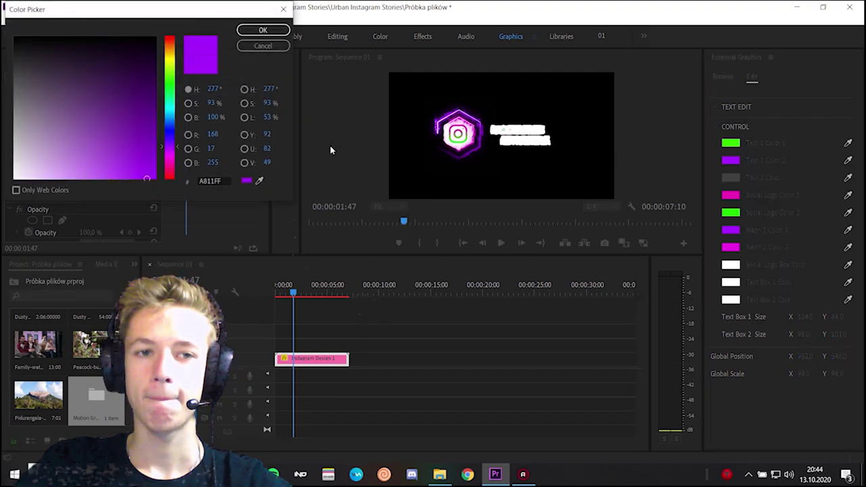
{"action": "left_click_drag", "start_coordinate": [171, 78], "coordinate": [171, 178]}
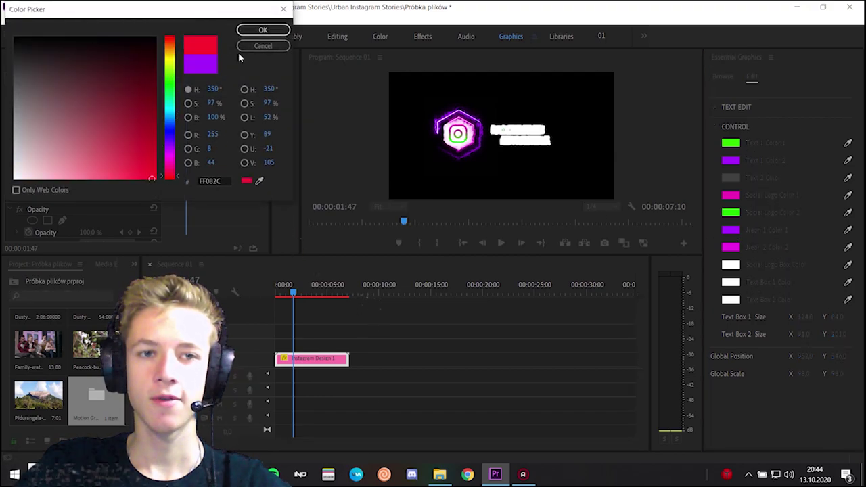
{"action": "left_click", "coordinate": [264, 31]}
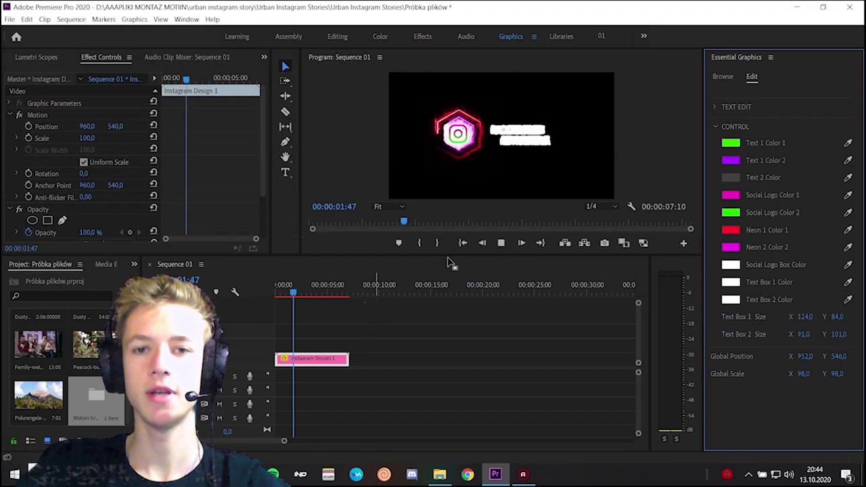
{"action": "key", "text": "space"}
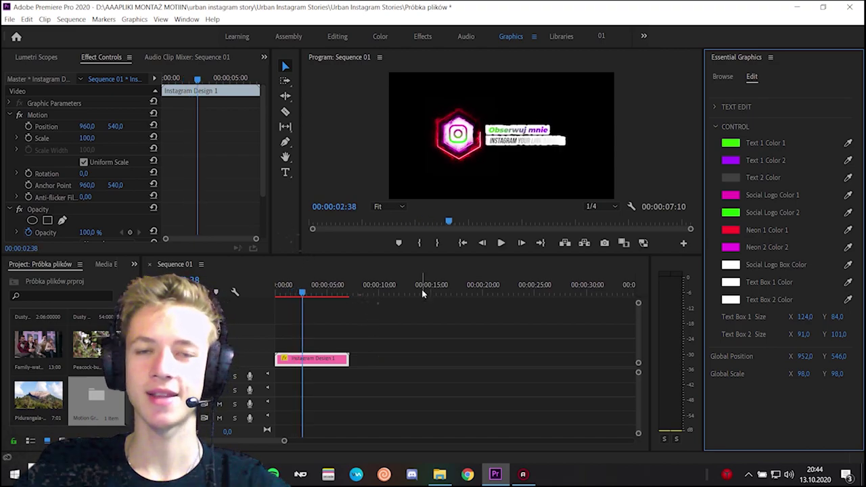
{"action": "left_click", "coordinate": [359, 342]}
Clear the timeline selection and return to the Editing workspace
{"action": "mouse_move", "coordinate": [408, 323]}
{"action": "left_mouse_down"}
{"action": "mouse_move", "coordinate": [424, 318]}
{"action": "mouse_move", "coordinate": [274, 388]}
{"action": "left_mouse_up"}
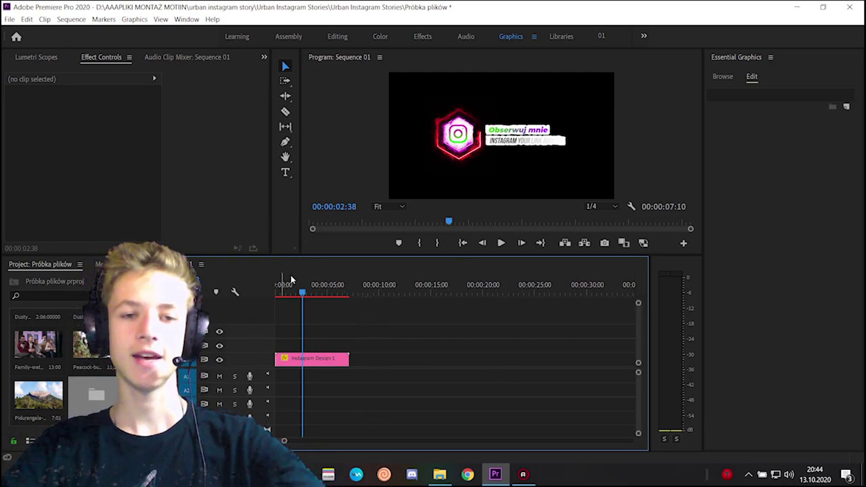
{"action": "left_click", "coordinate": [335, 38]}
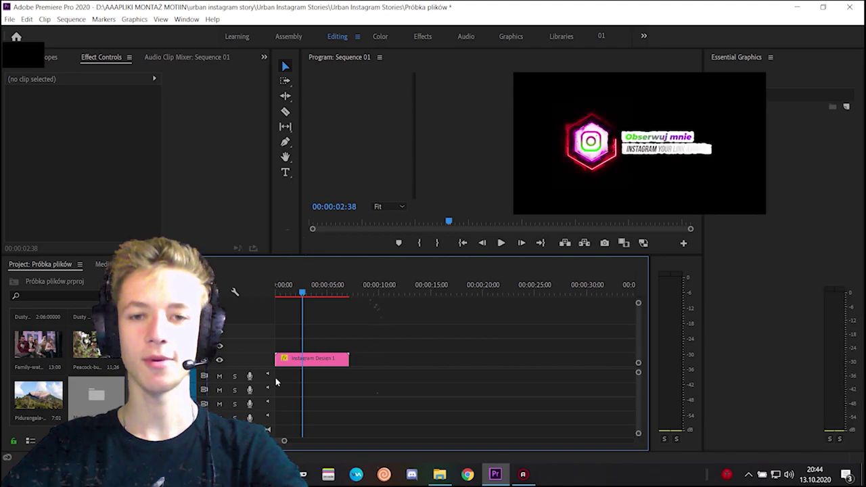